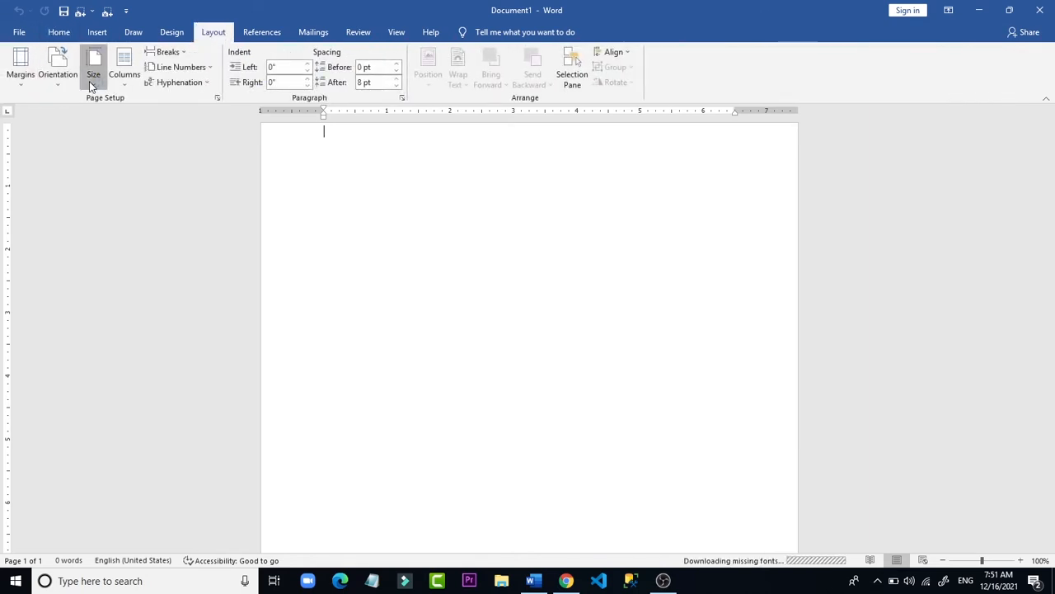
- Set the page size to A4 and the orientation to landscape
click(92, 74)
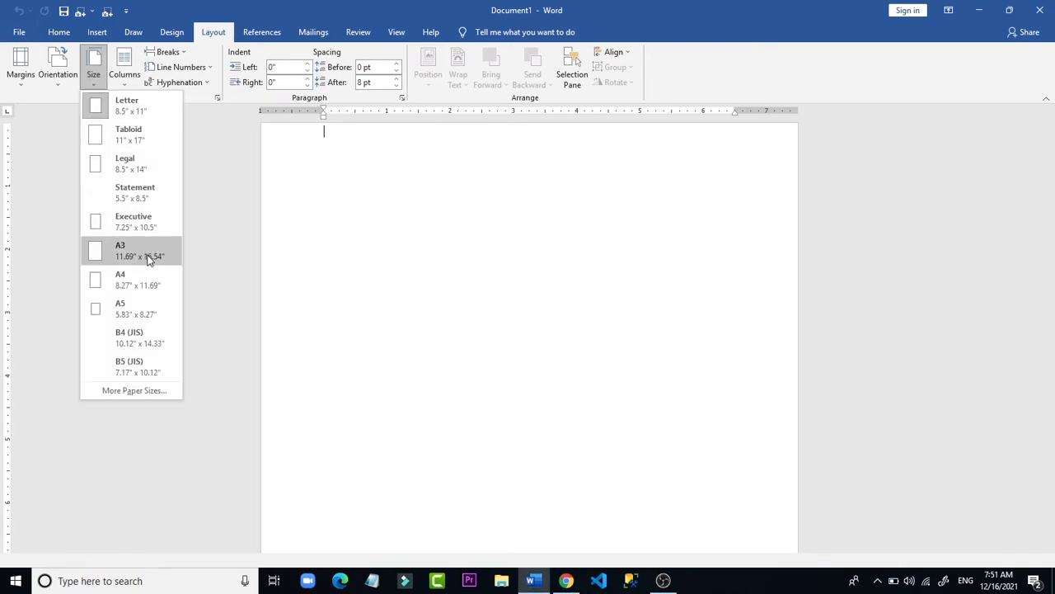
click(150, 285)
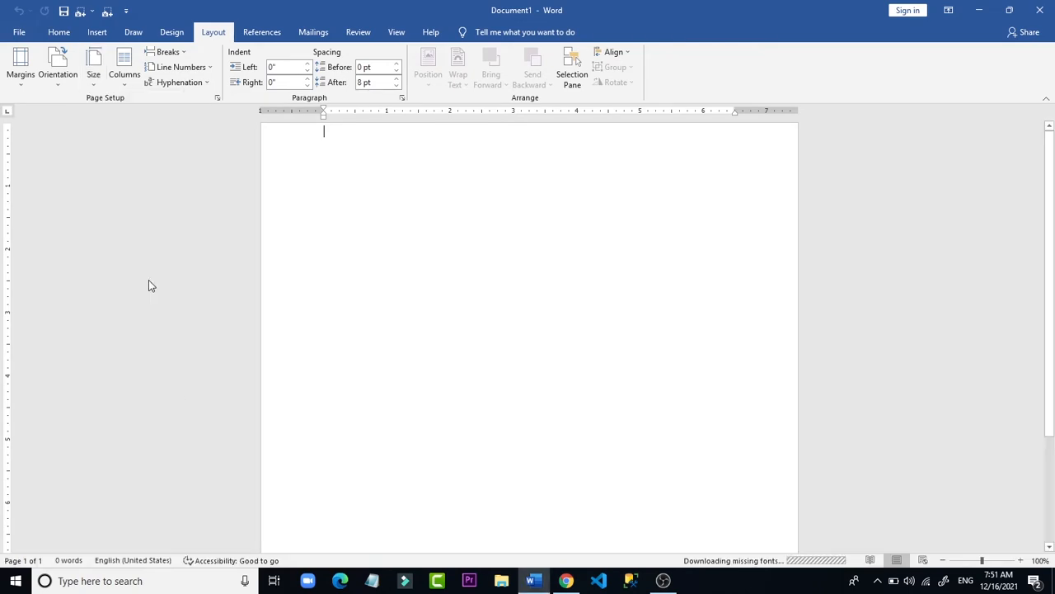
click(57, 82)
click(85, 146)
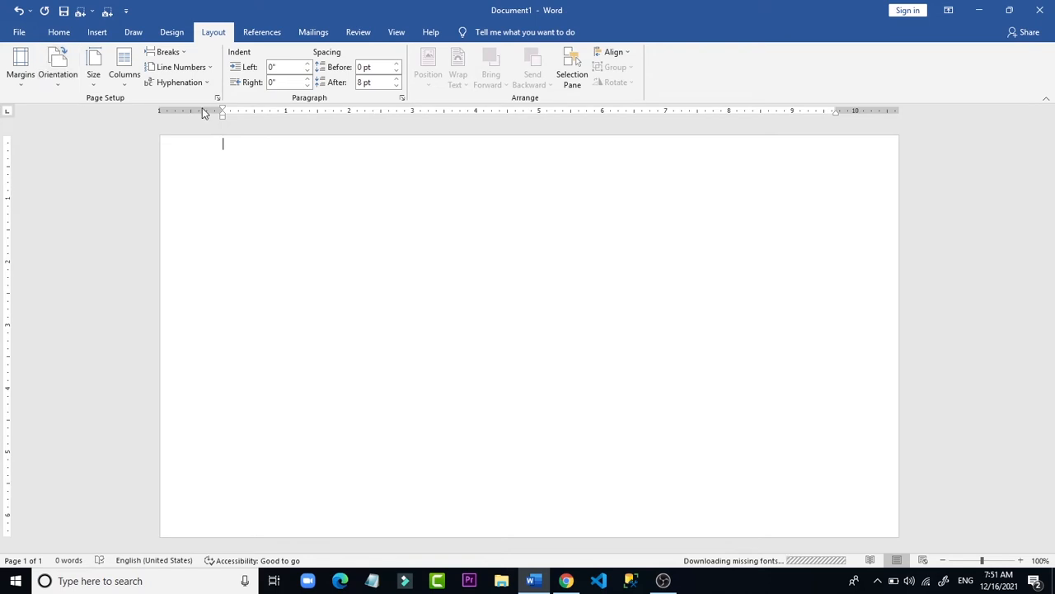
- Apply the Narrow margins preset of 0.5" on all sides to the page
click(45, 66)
click(21, 61)
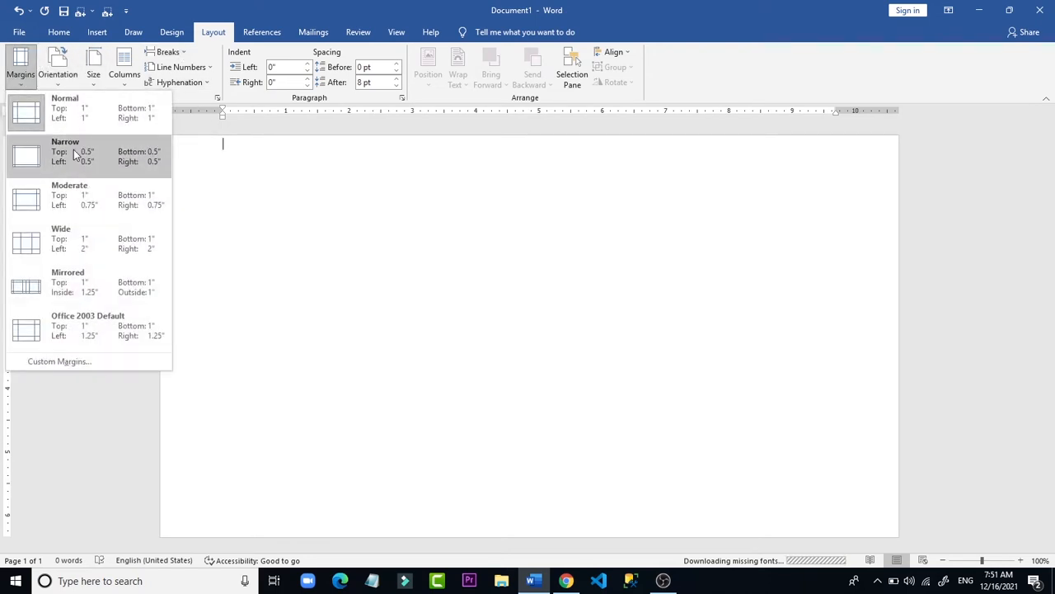
click(72, 150)
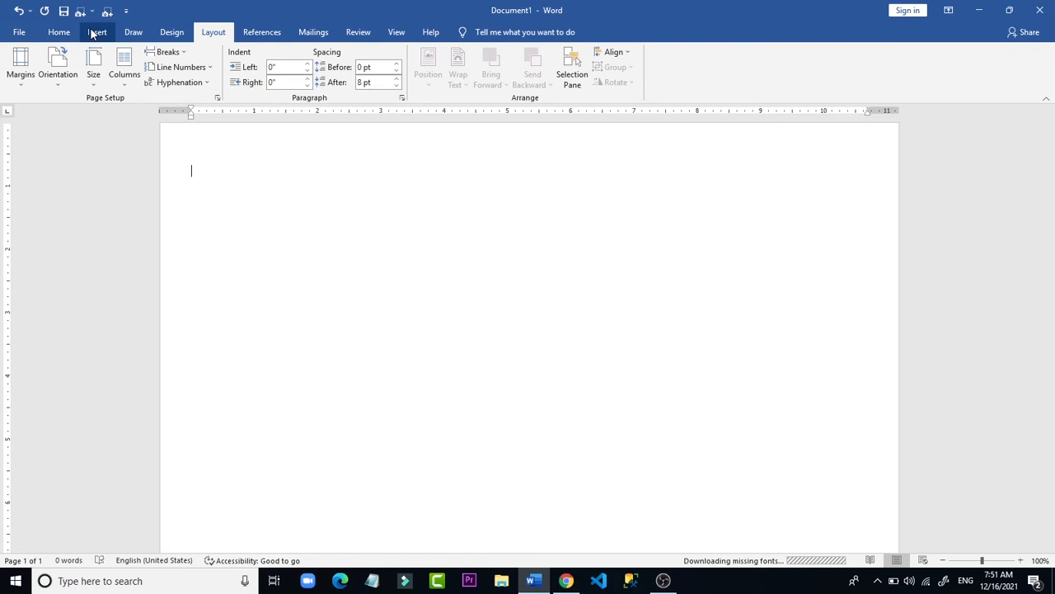
click(94, 33)
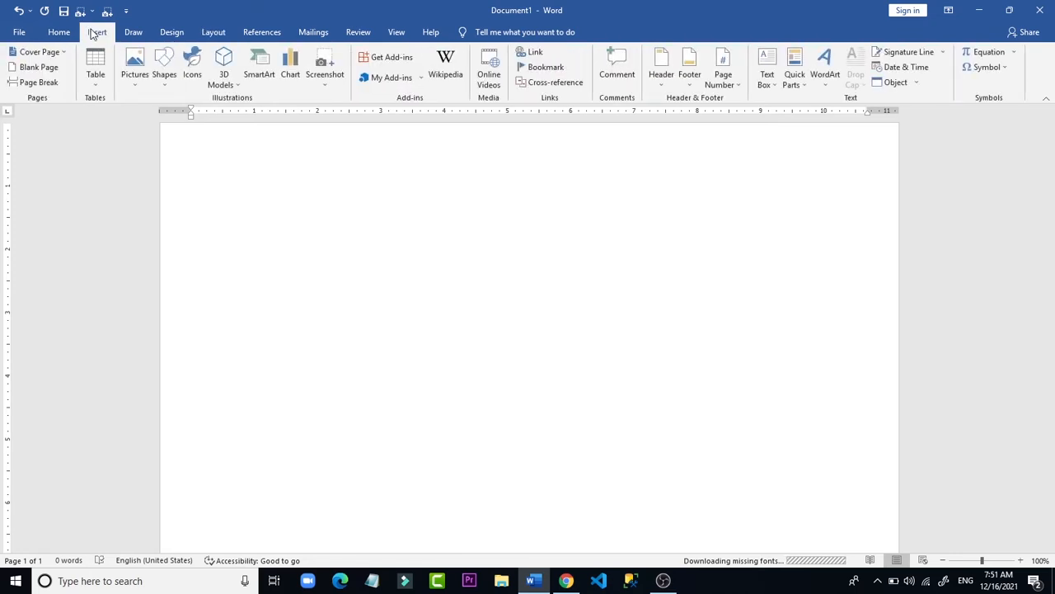
click(21, 33)
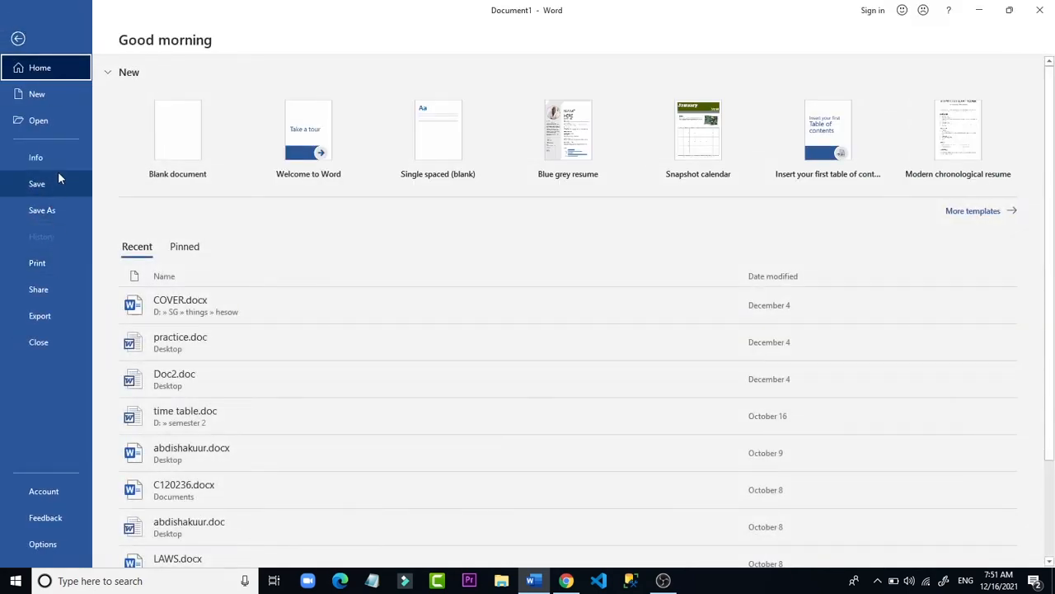
click(17, 38)
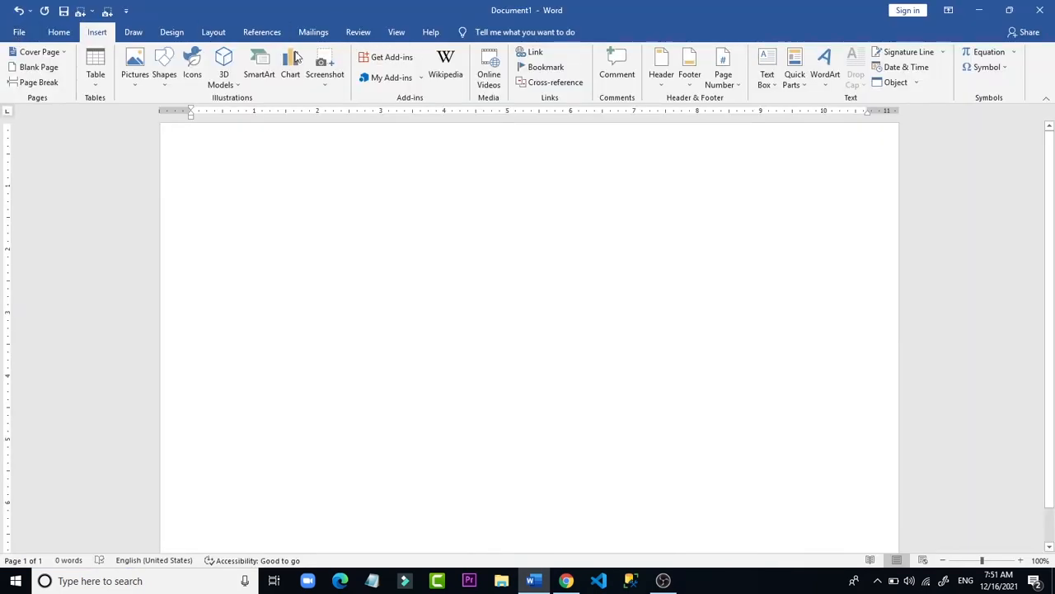
click(825, 73)
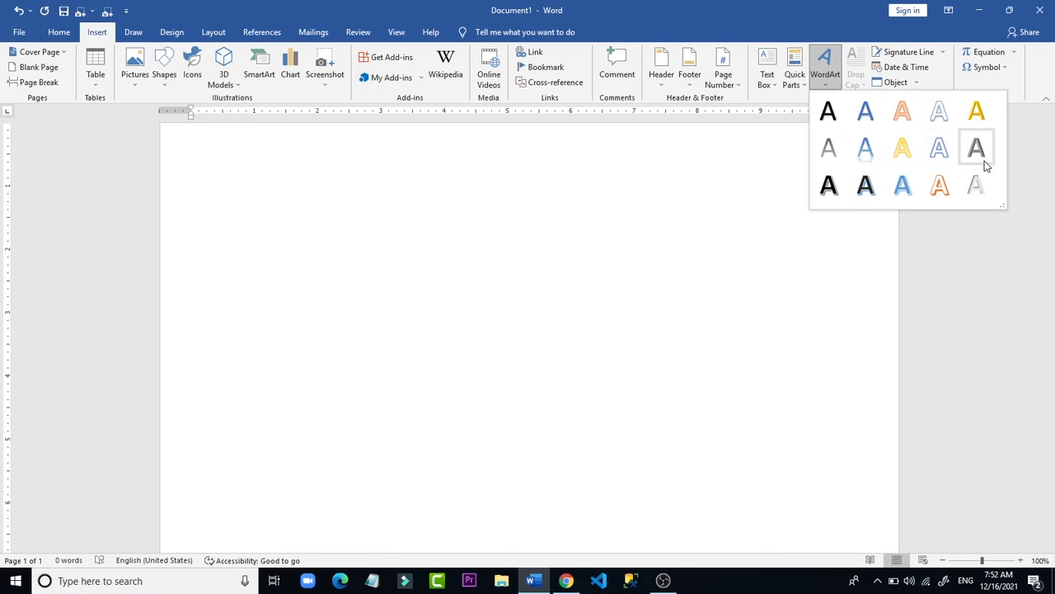
click(719, 232)
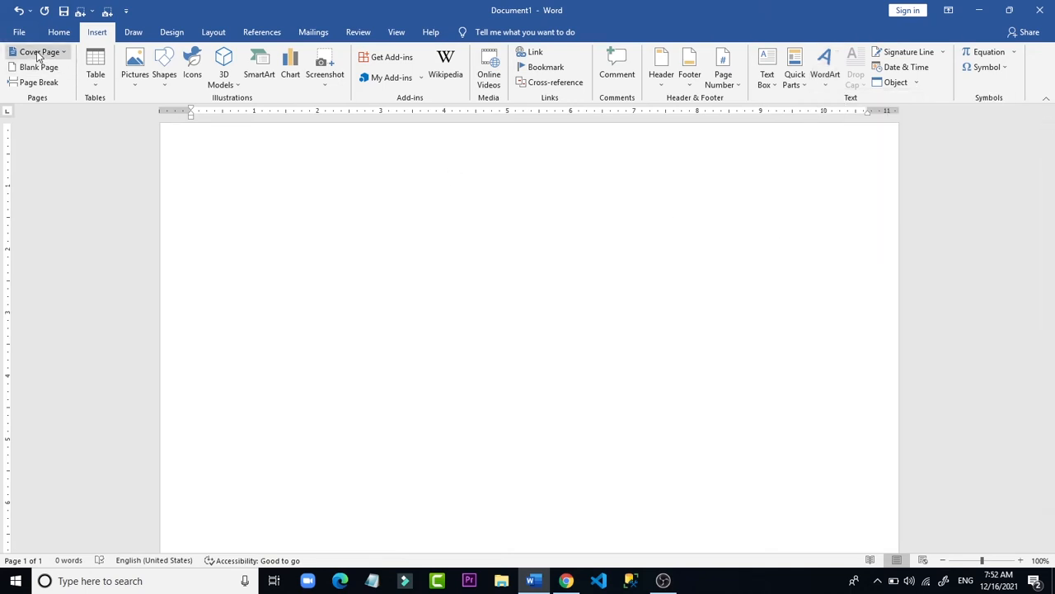
- Save the document as logo in the Documents folder, using the Word 97-2003 Document (*.doc) format
click(19, 31)
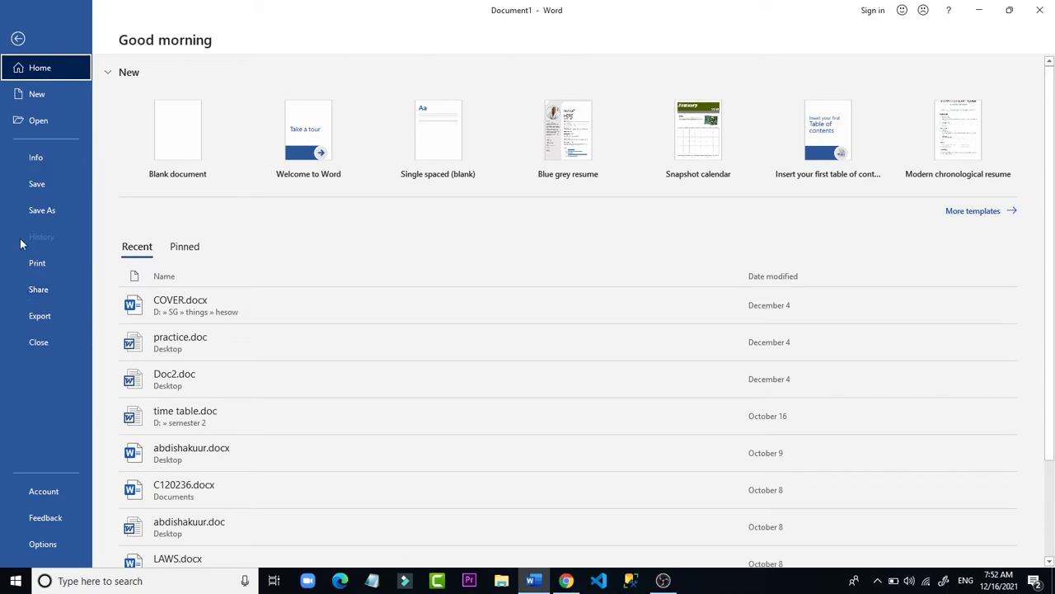
click(25, 215)
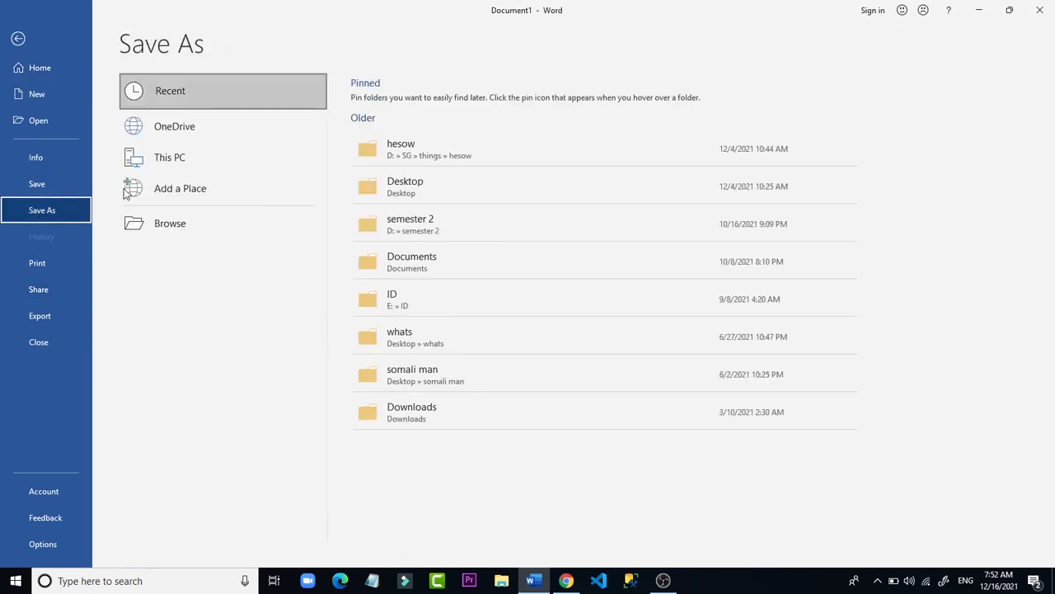
click(226, 220)
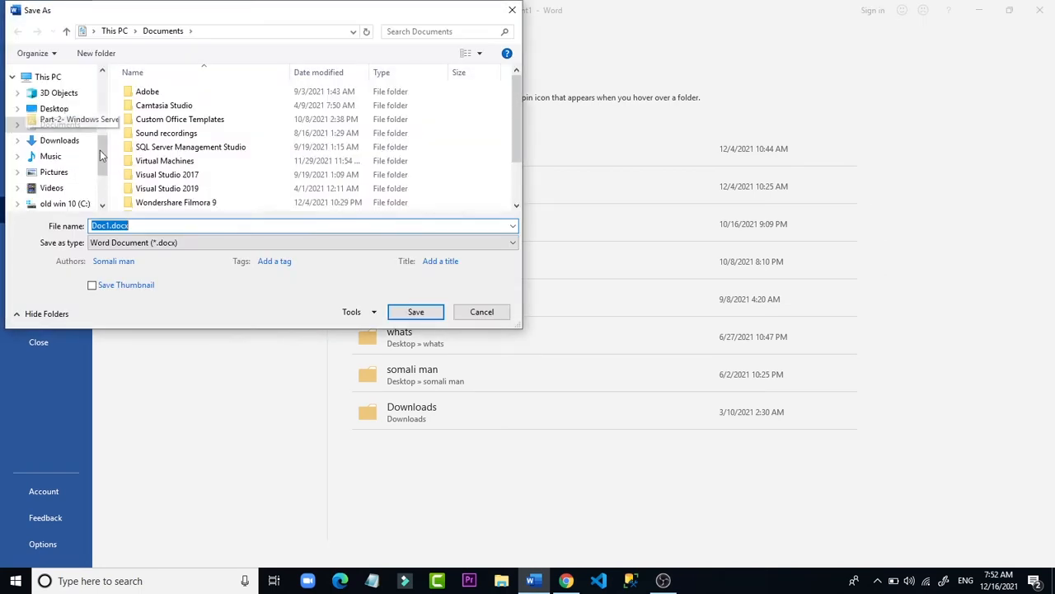
click(61, 124)
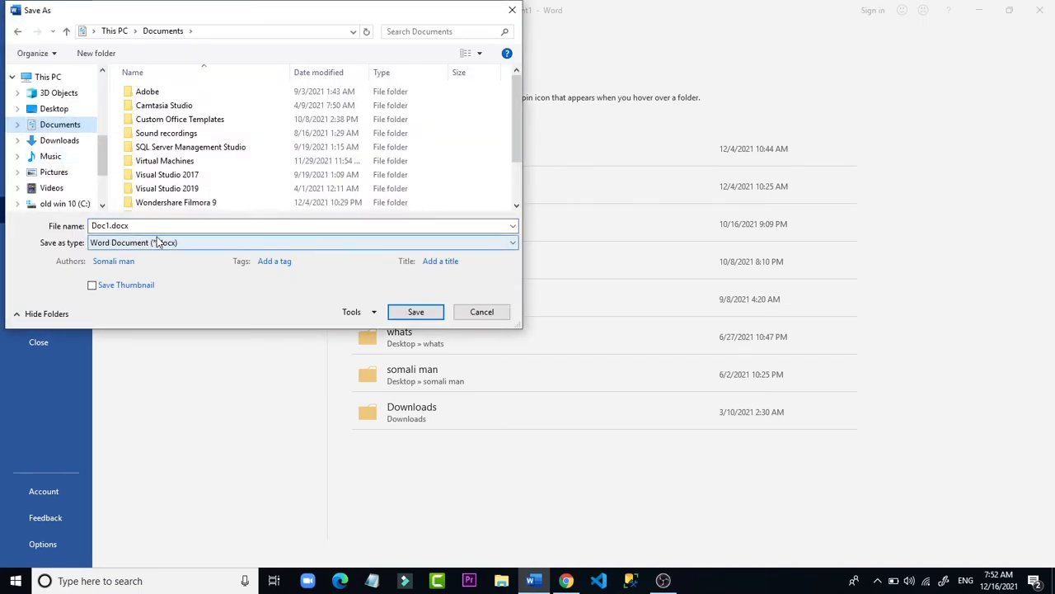
click(130, 229)
text(logo)
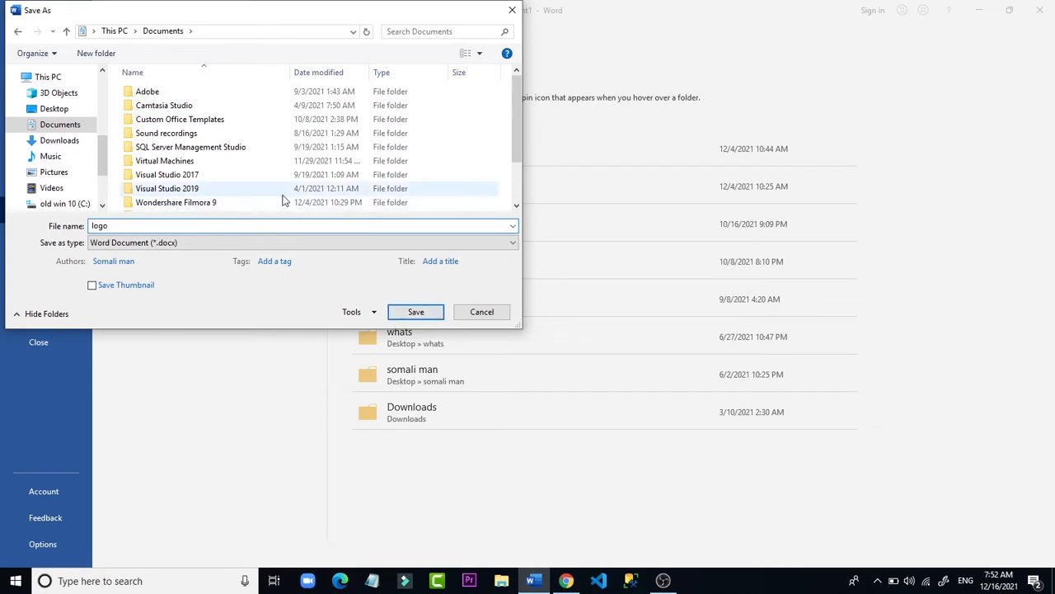
click(312, 250)
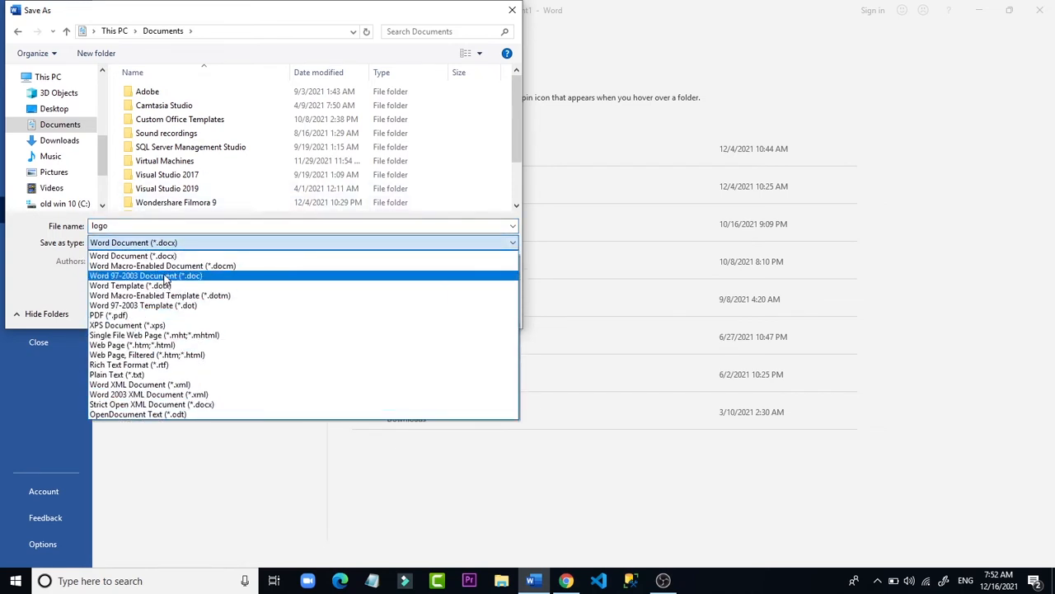
click(164, 275)
click(414, 311)
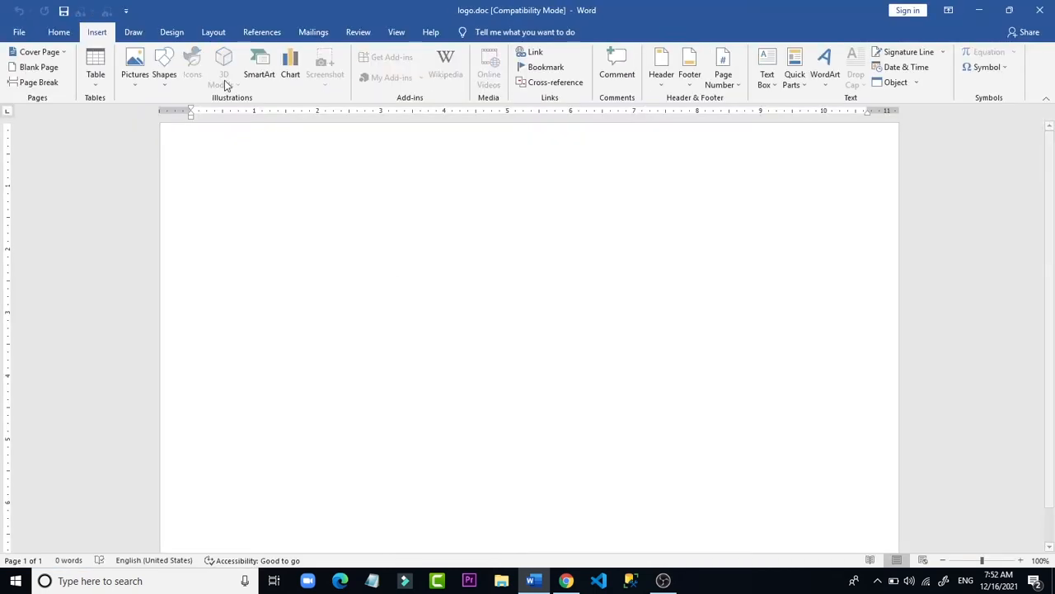
- Insert a black upward-arched WordArt reading SG CODER on the page
click(826, 89)
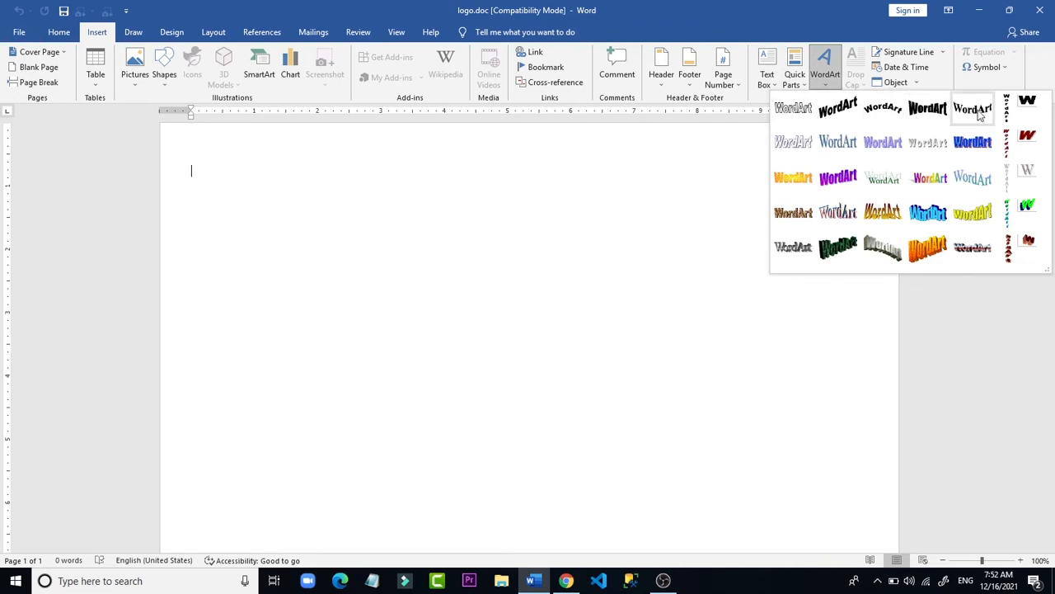
click(898, 110)
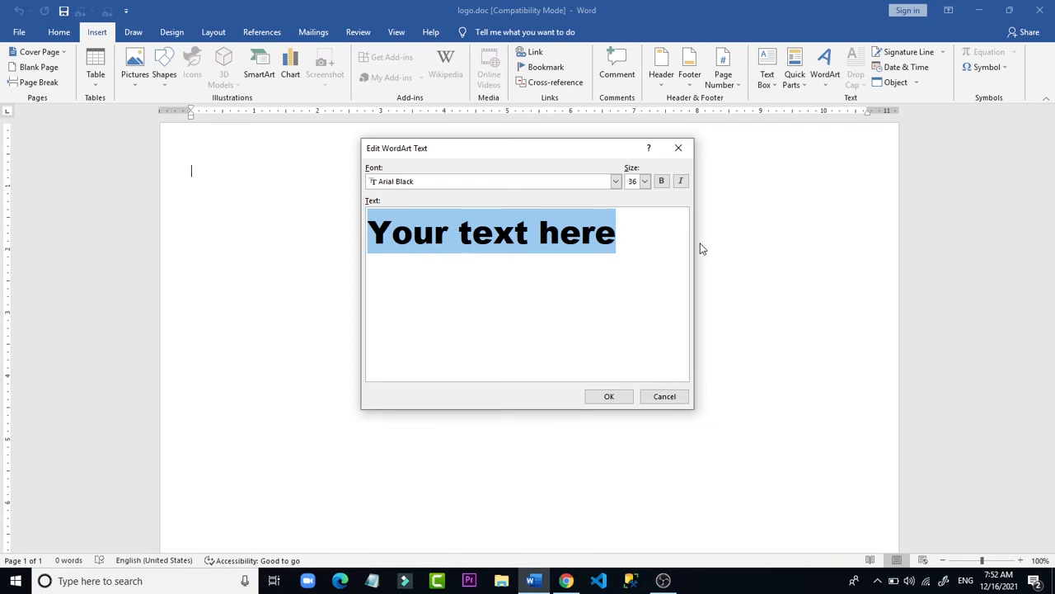
text(S)
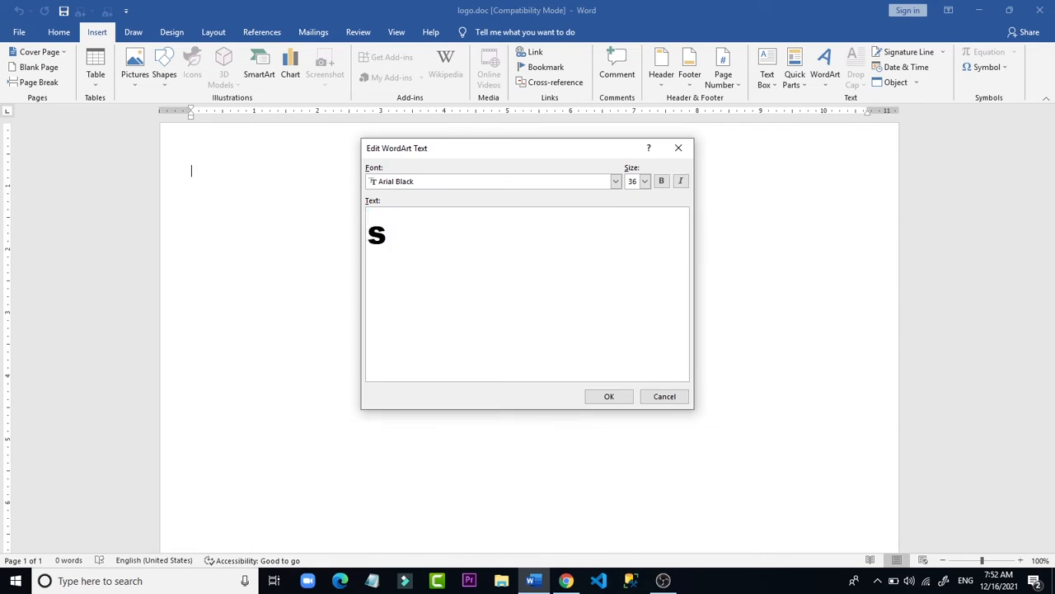
key(BackSpace)
text(SG CODER)
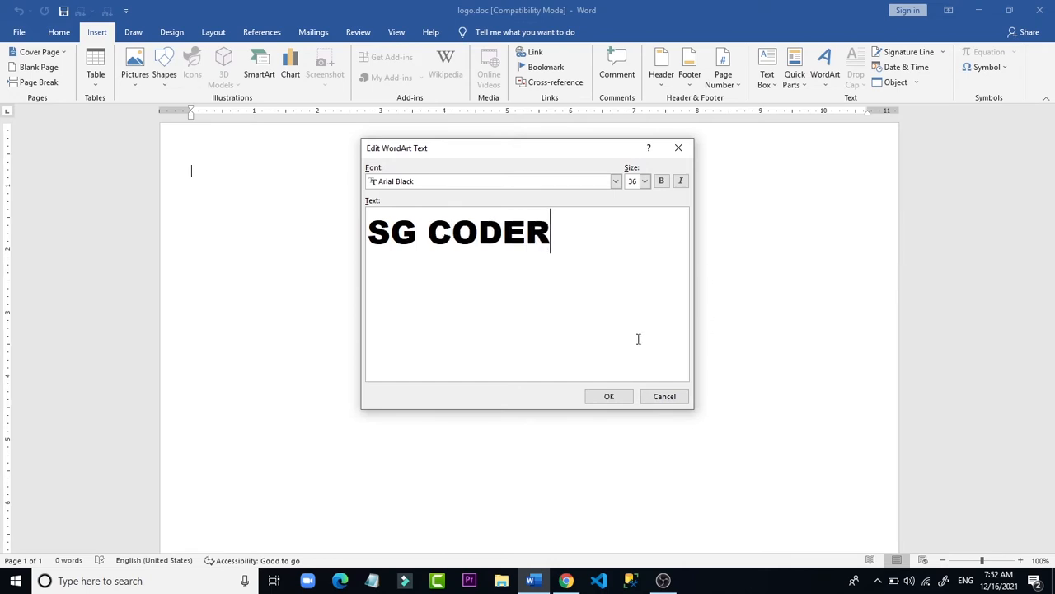
click(615, 396)
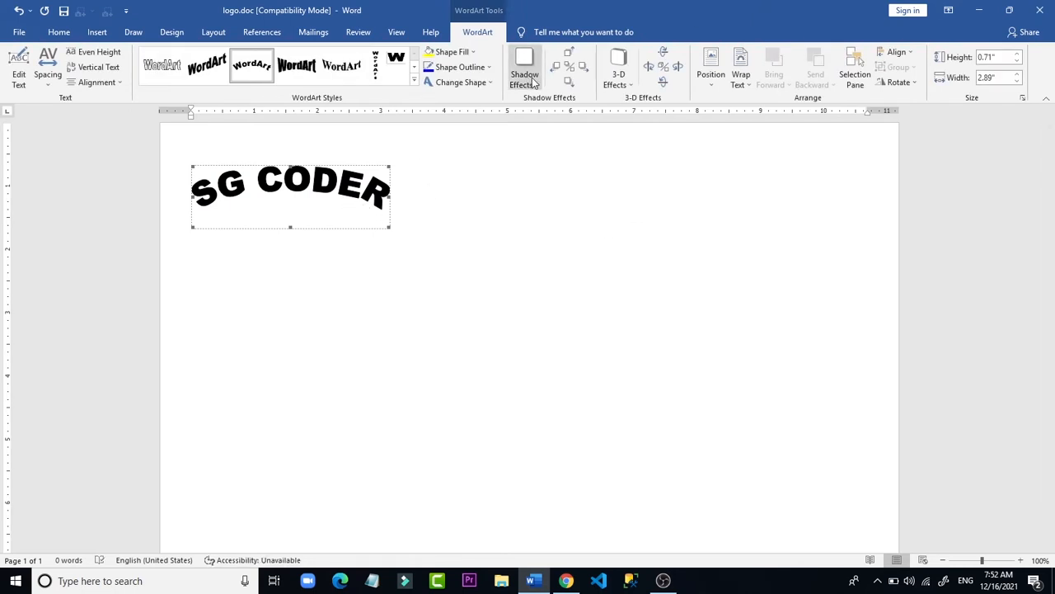
- Set the SG CODER WordArt's wrapping to In Front of Text and move it to the upper middle of the page
click(740, 75)
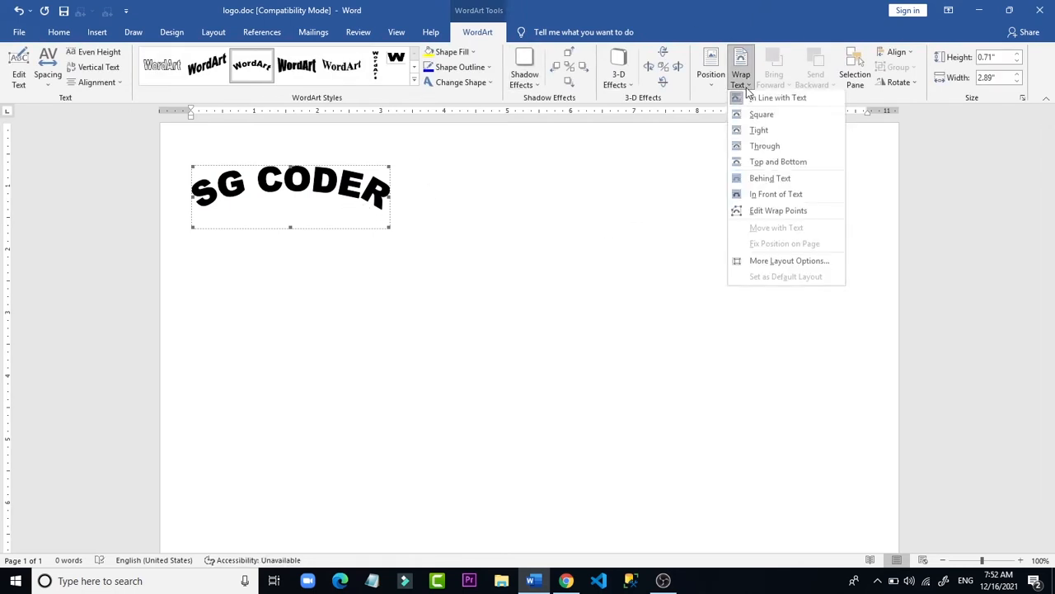
click(775, 199)
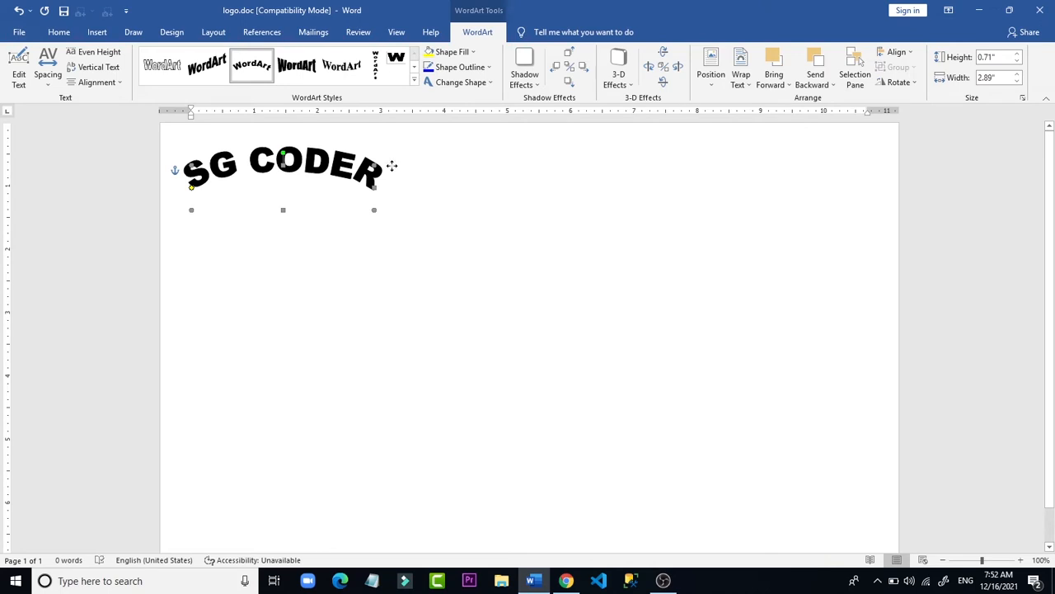
drag(392, 166, 577, 193)
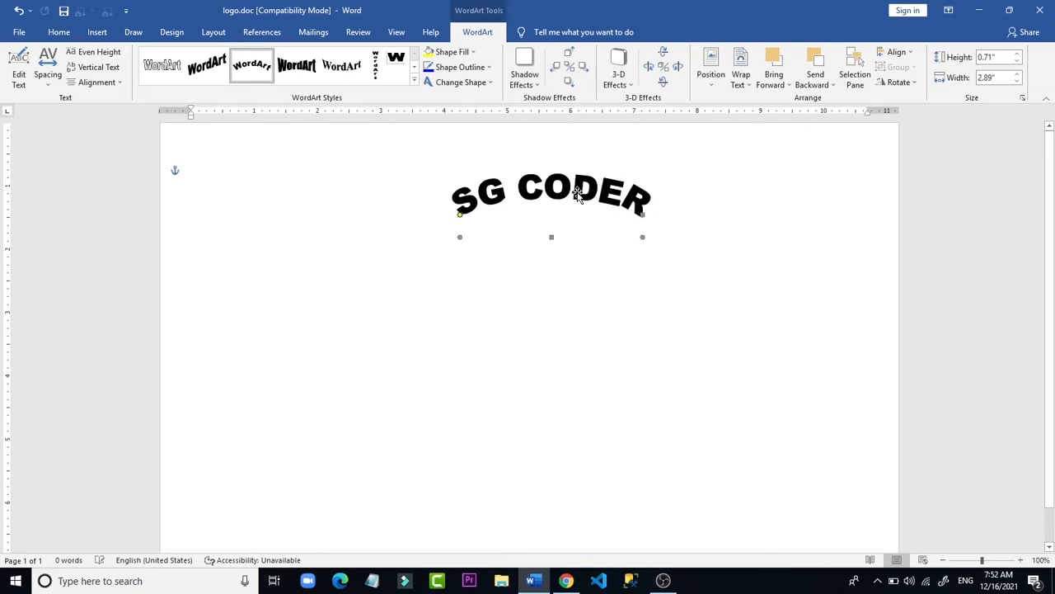
- Try the downward-arch and straight text paths on the SG CODER WordArt and return it to the upward arch
click(464, 82)
click(469, 113)
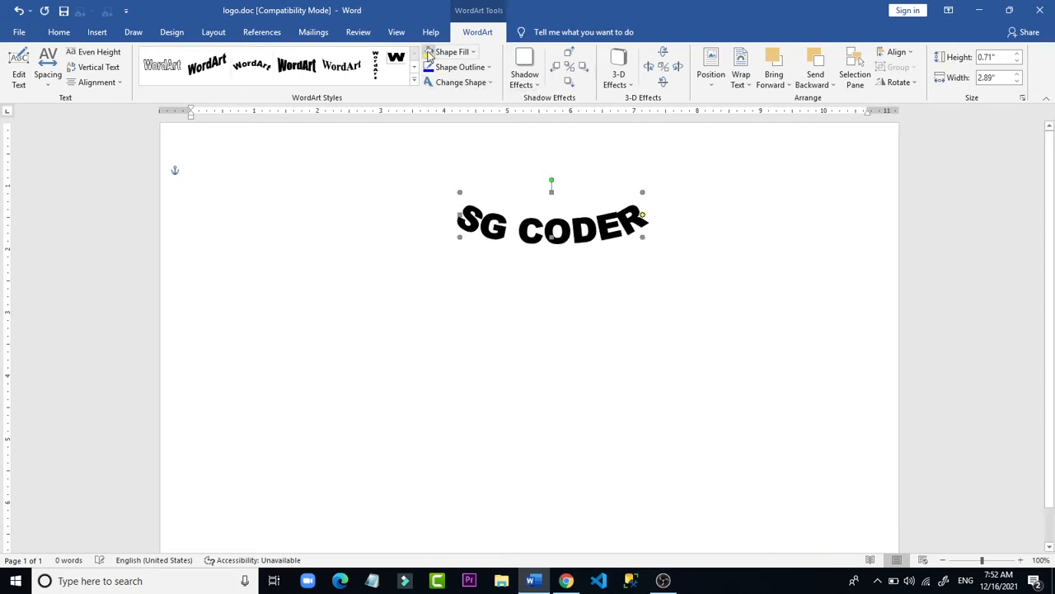
click(449, 82)
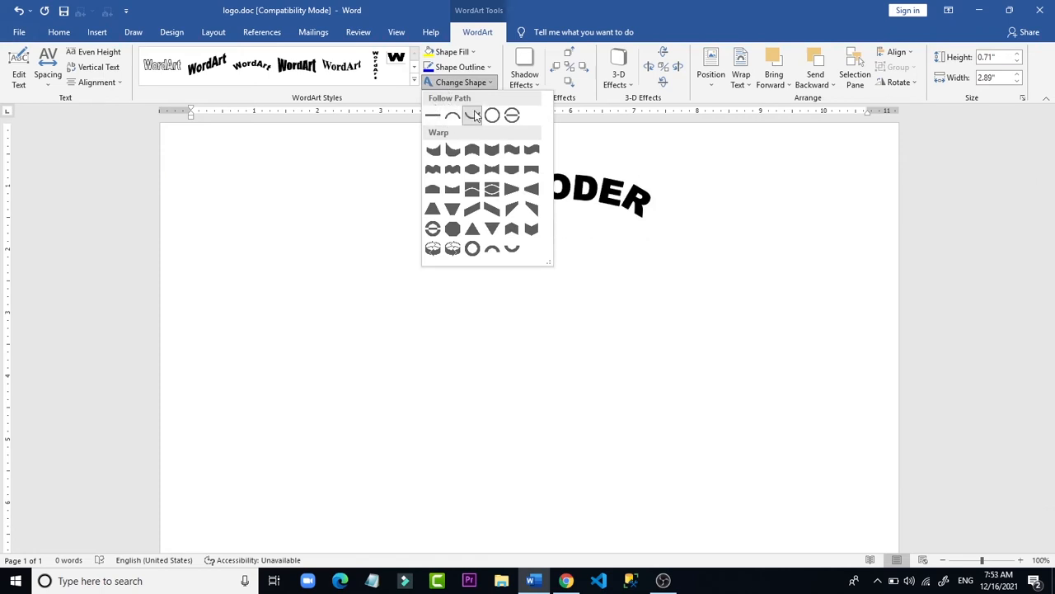
click(434, 114)
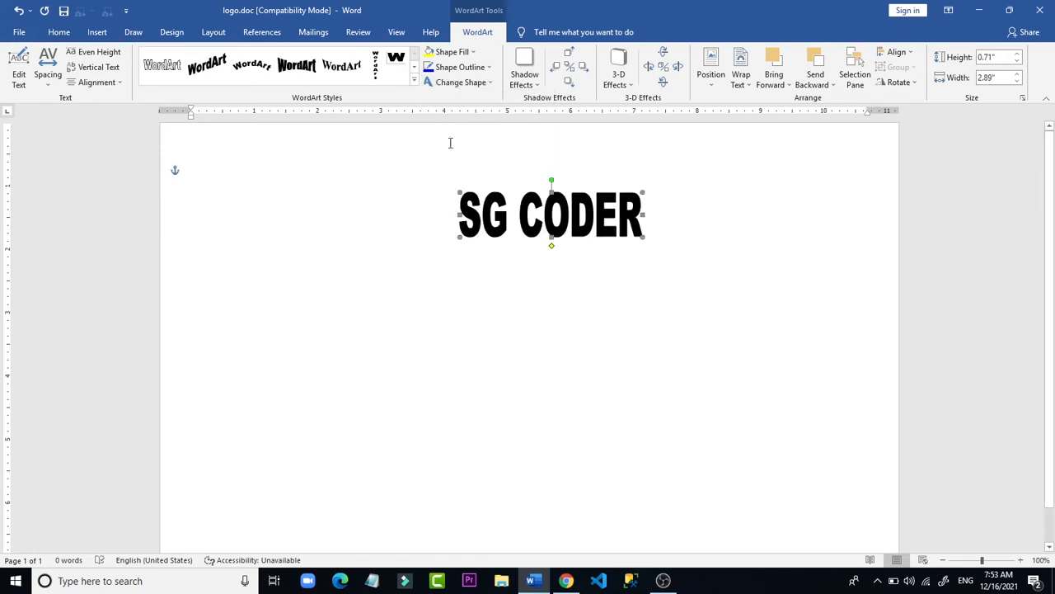
click(449, 82)
click(452, 120)
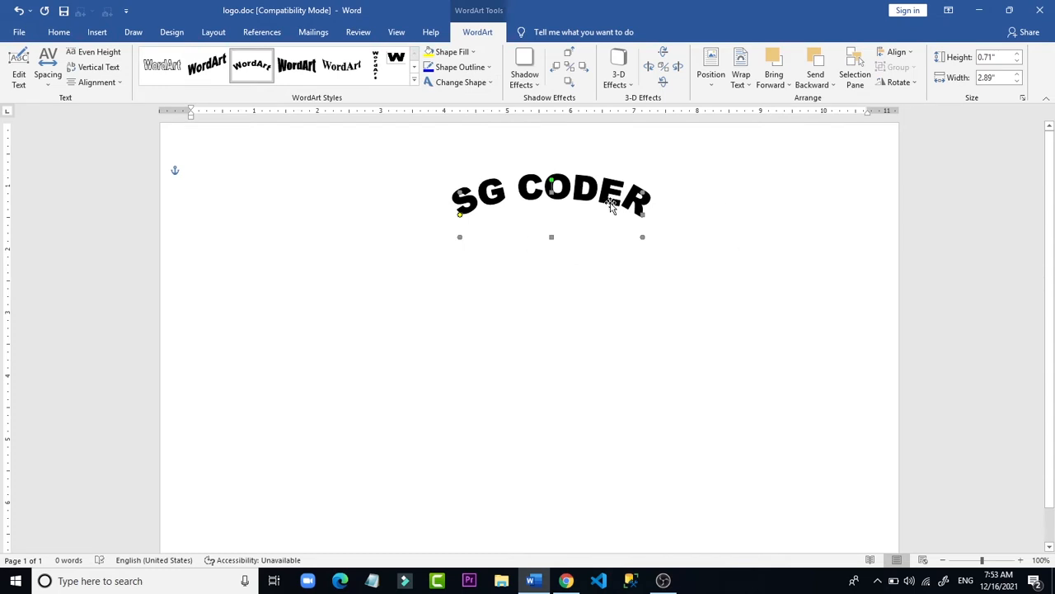
- Set both the fill and the outline of the SG CODER WordArt to a blue theme colour
click(474, 51)
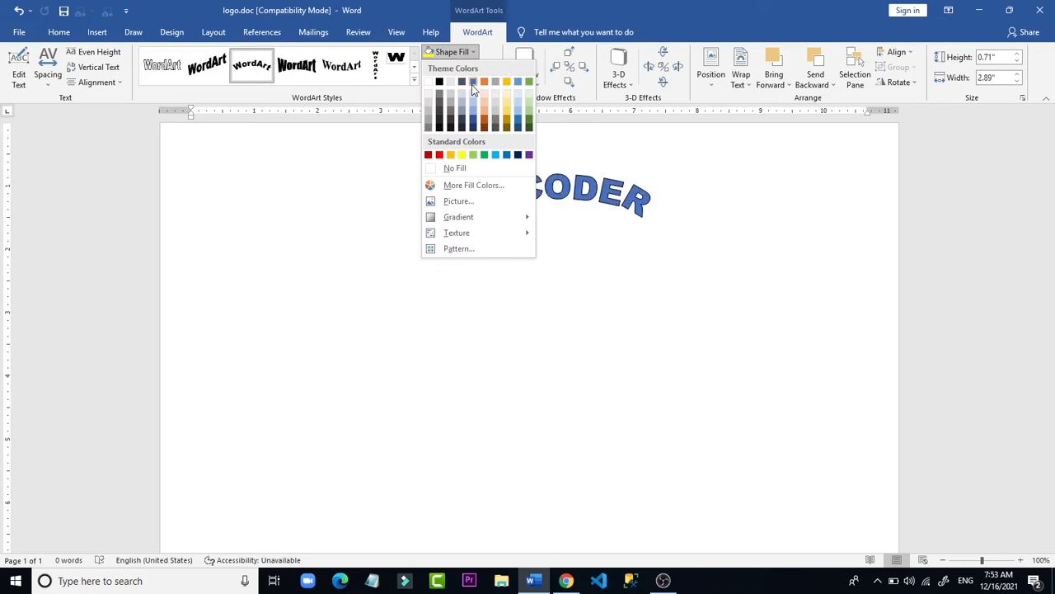
click(472, 83)
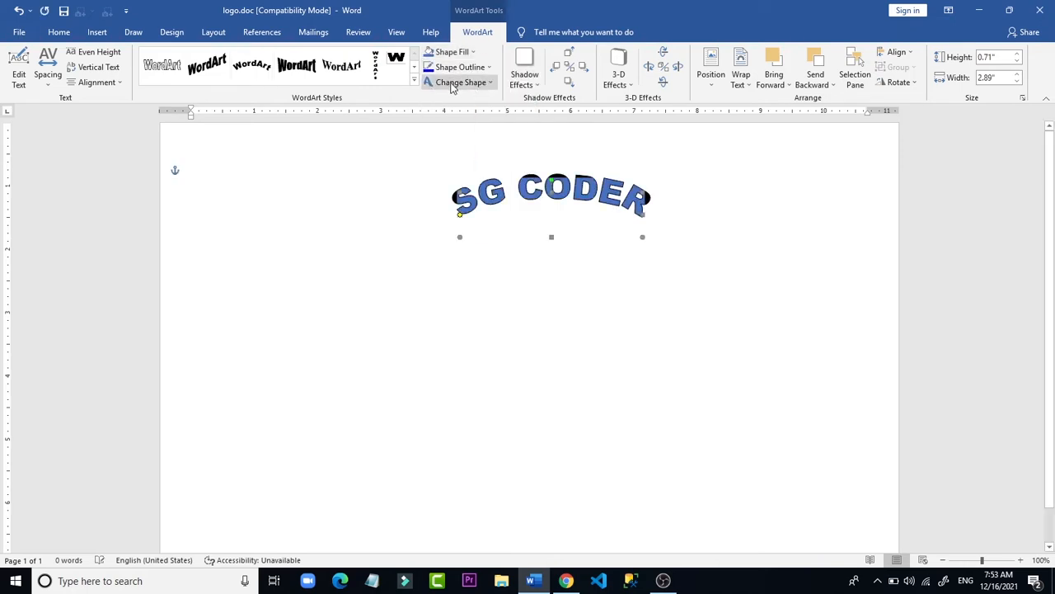
click(459, 70)
click(475, 106)
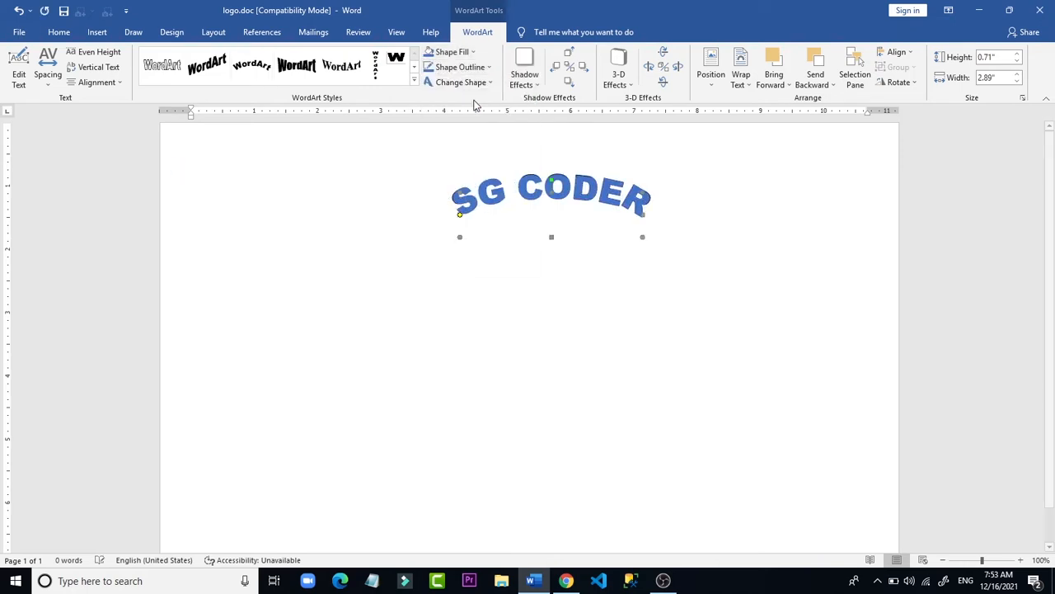
click(537, 280)
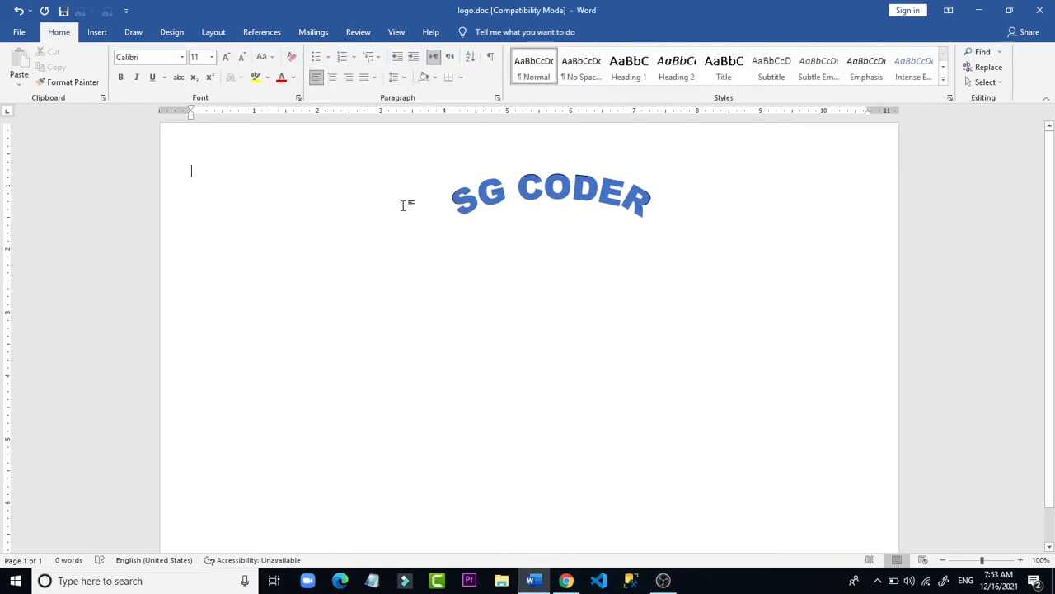
click(467, 207)
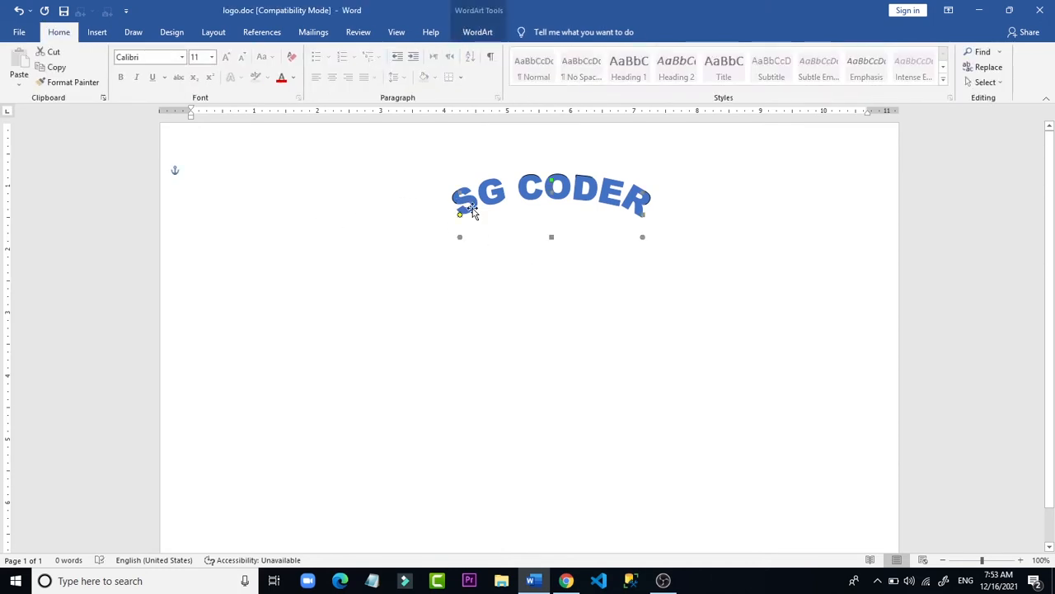
- Draw a circle about 2.69" high and 2.67" wide directly below the SG CODER WordArt
click(97, 32)
click(162, 75)
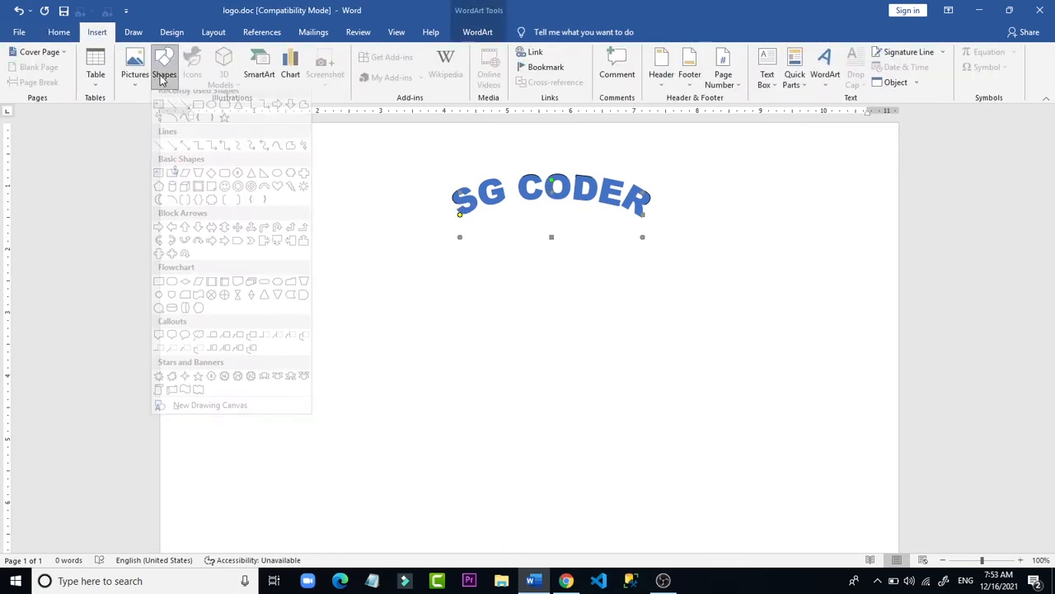
click(210, 115)
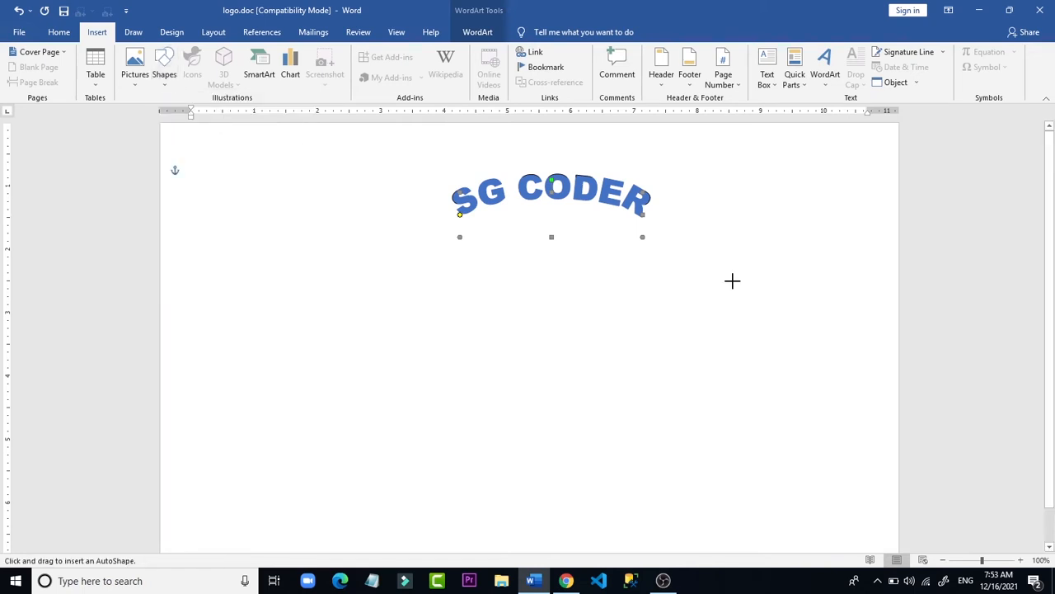
drag(477, 216, 645, 387)
click(730, 217)
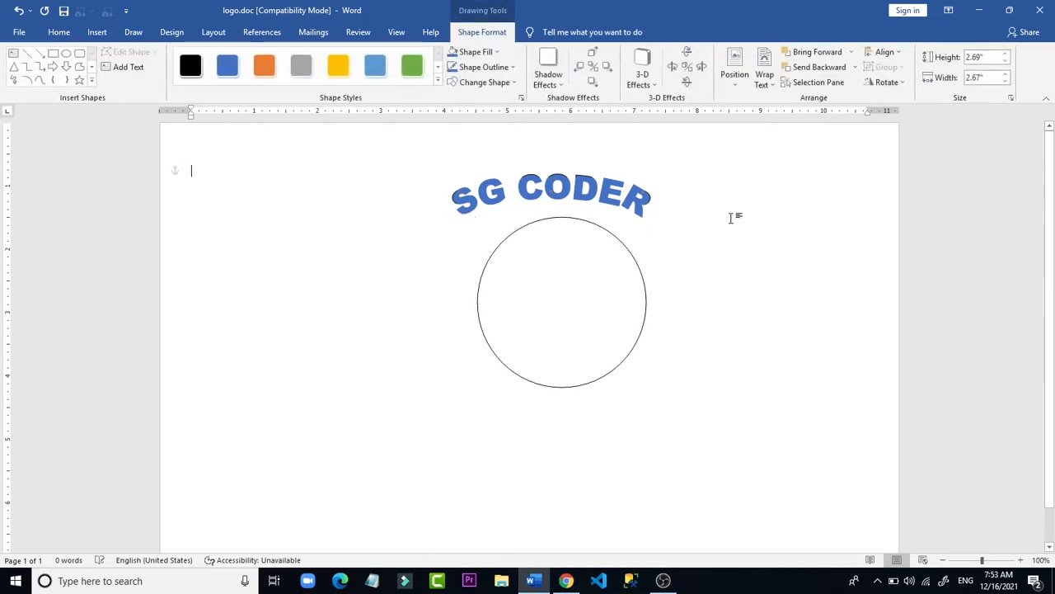
- Duplicate the circle and enlarge the copy to about 3.05" high and 3.19" wide
click(588, 251)
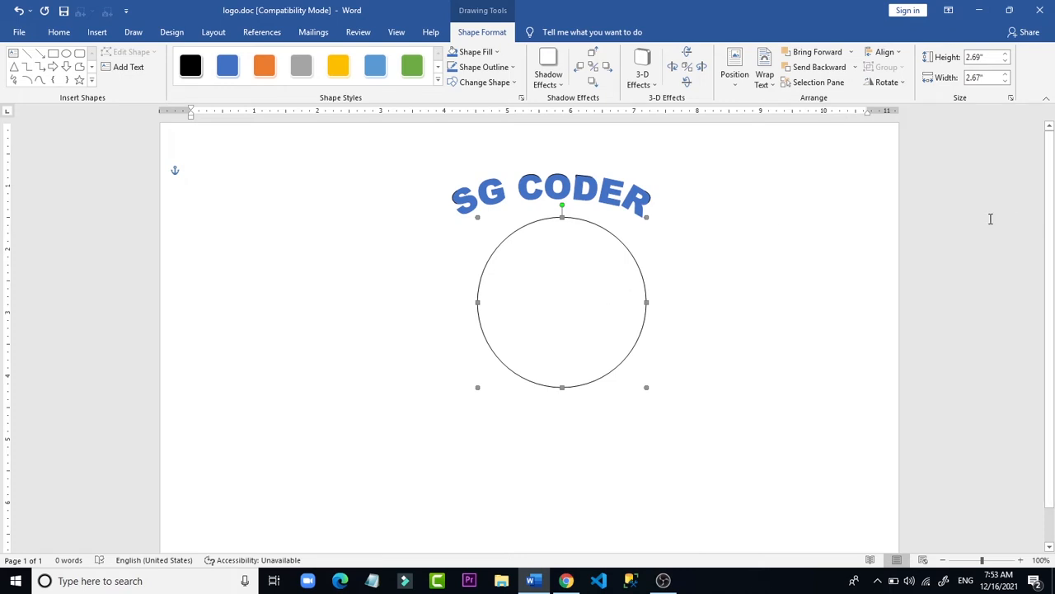
scroll(1047, 231, down, 1)
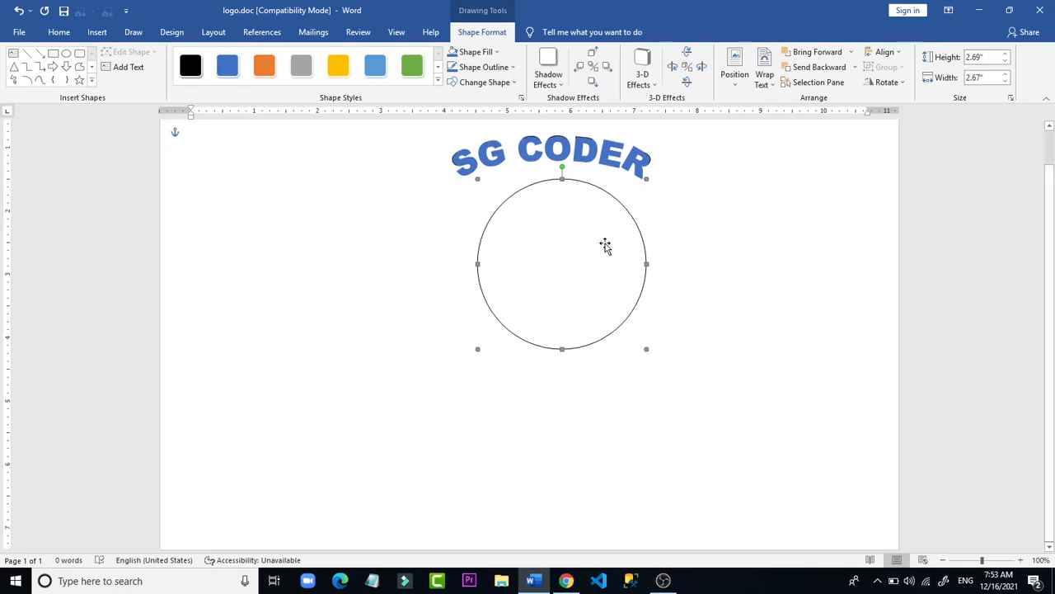
key(ctrl+d)
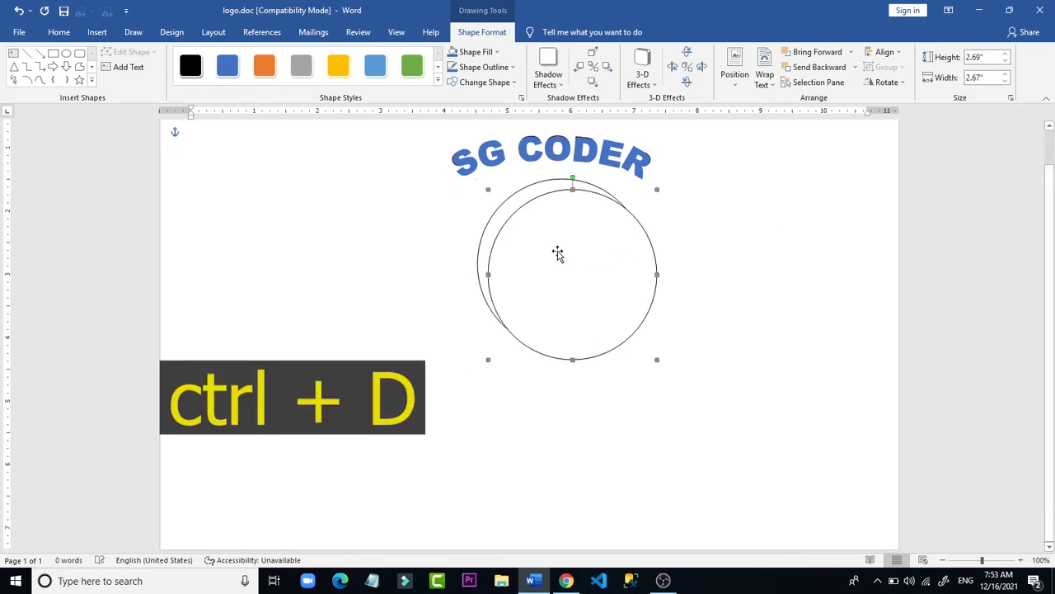
key(Escape)
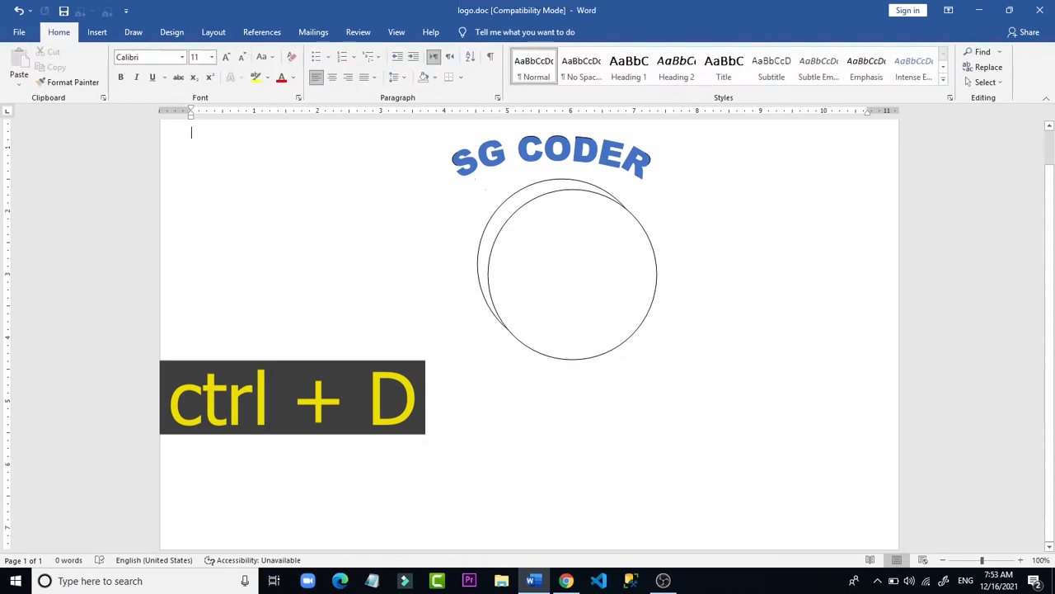
click(588, 269)
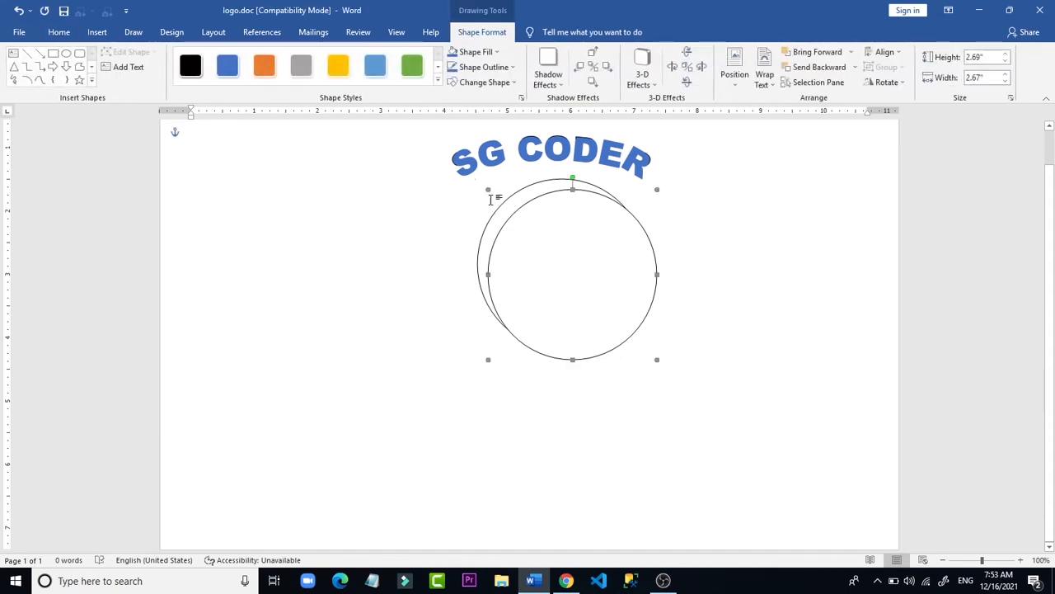
drag(489, 189, 454, 166)
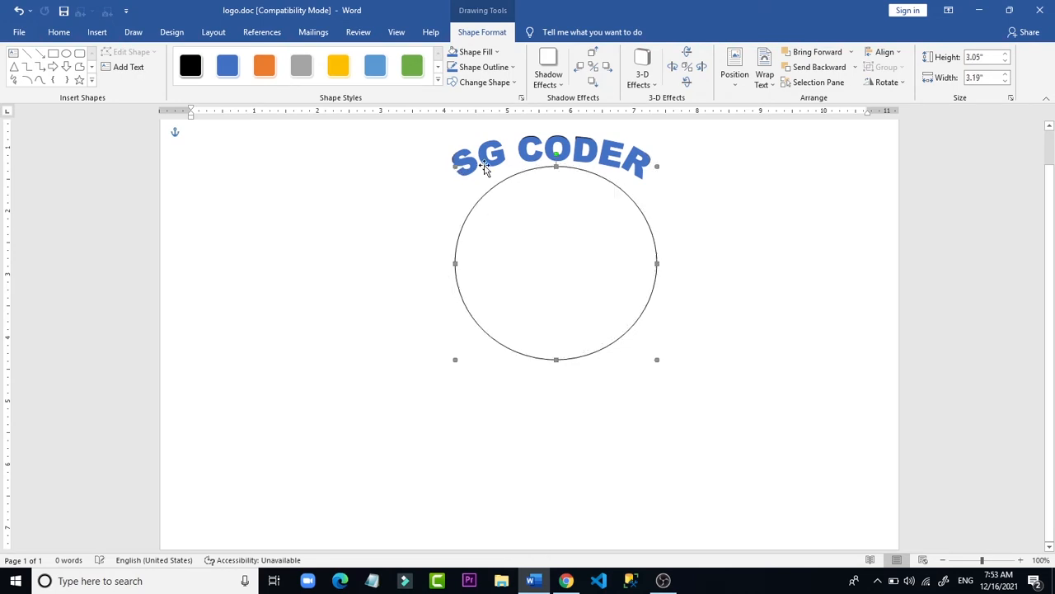
- Send the larger circle backward behind the smaller circle
click(862, 226)
click(611, 242)
click(482, 32)
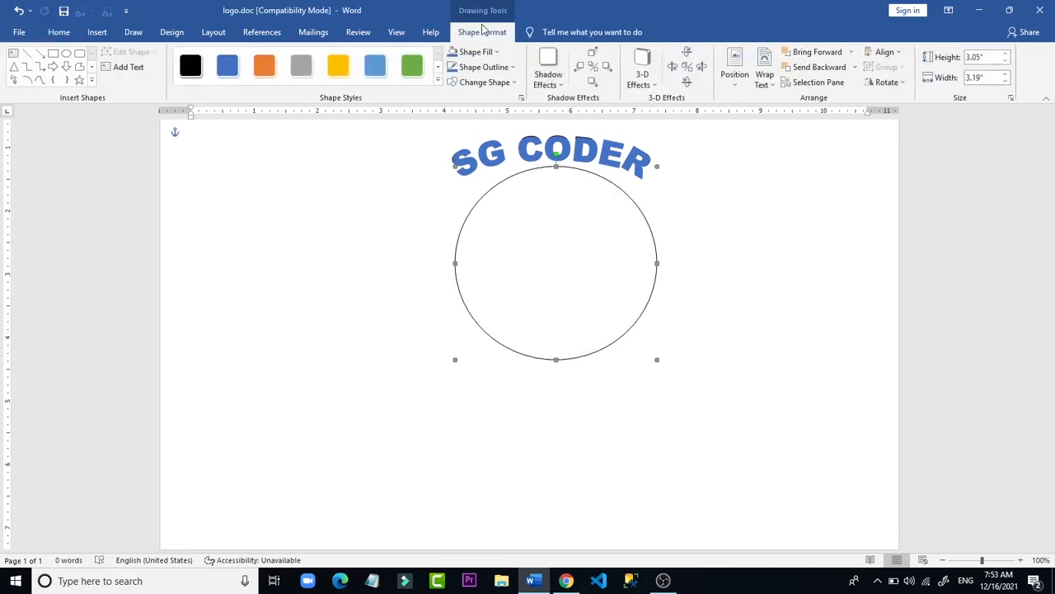
click(847, 69)
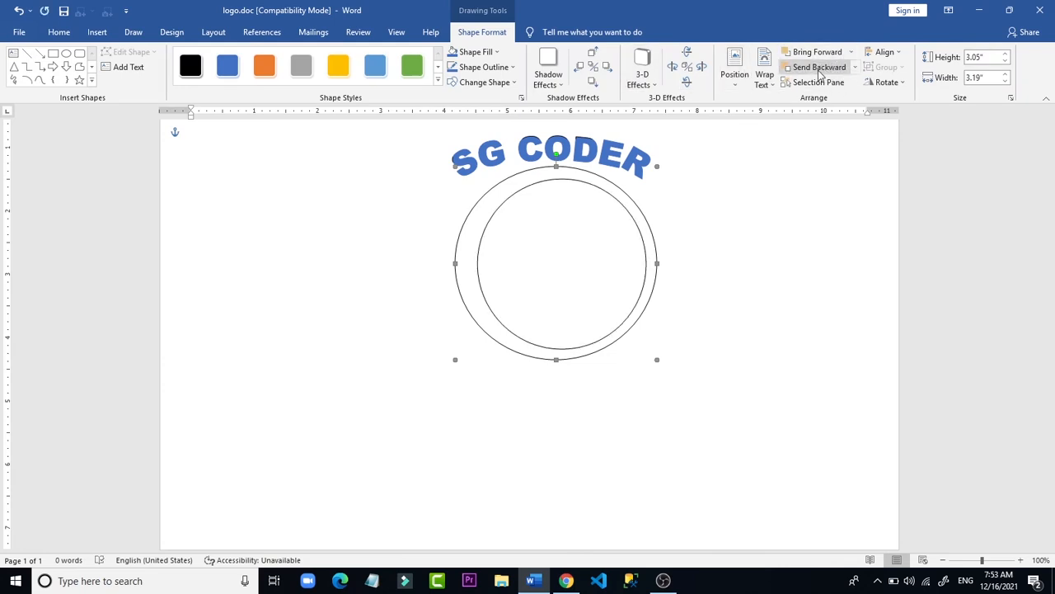
- Shift the smaller circle slightly sideways to even out its spacing inside the larger circle
click(583, 260)
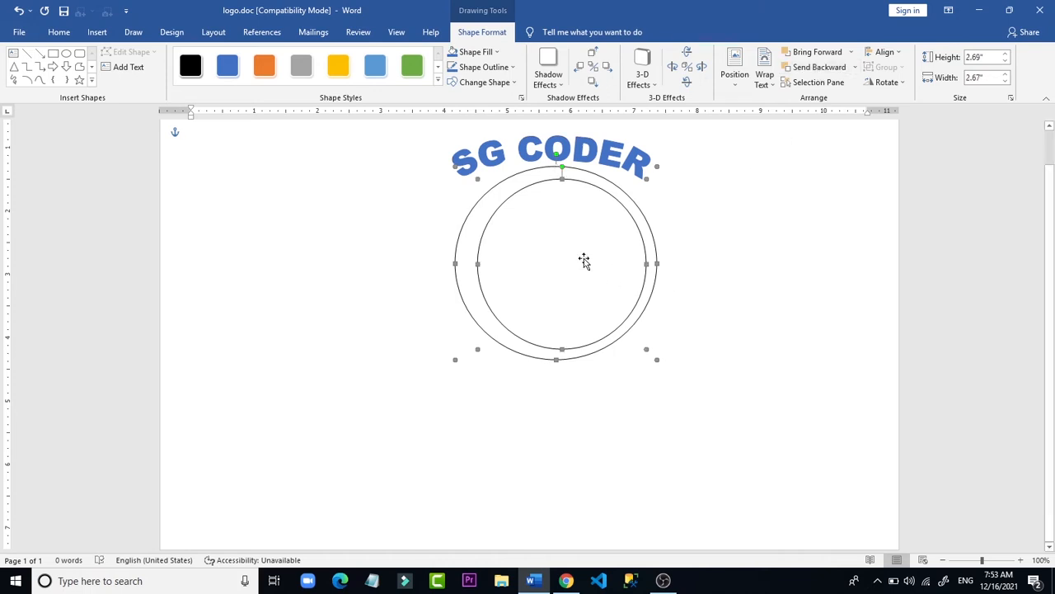
drag(564, 258, 579, 261)
click(822, 283)
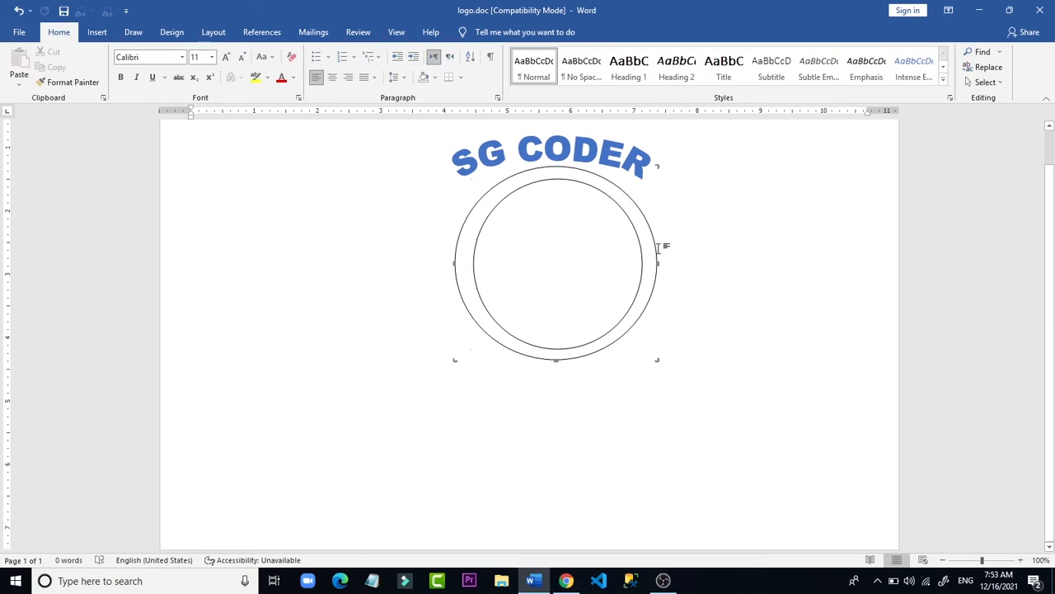
- Align both the larger and the smaller circle to the vertical middle of the page margins
click(643, 229)
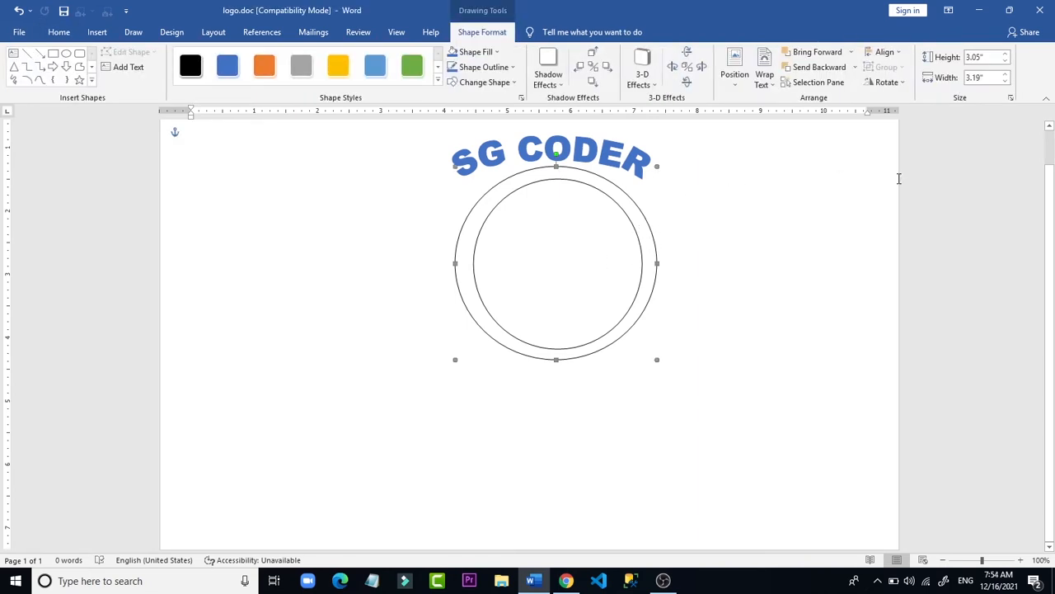
click(884, 52)
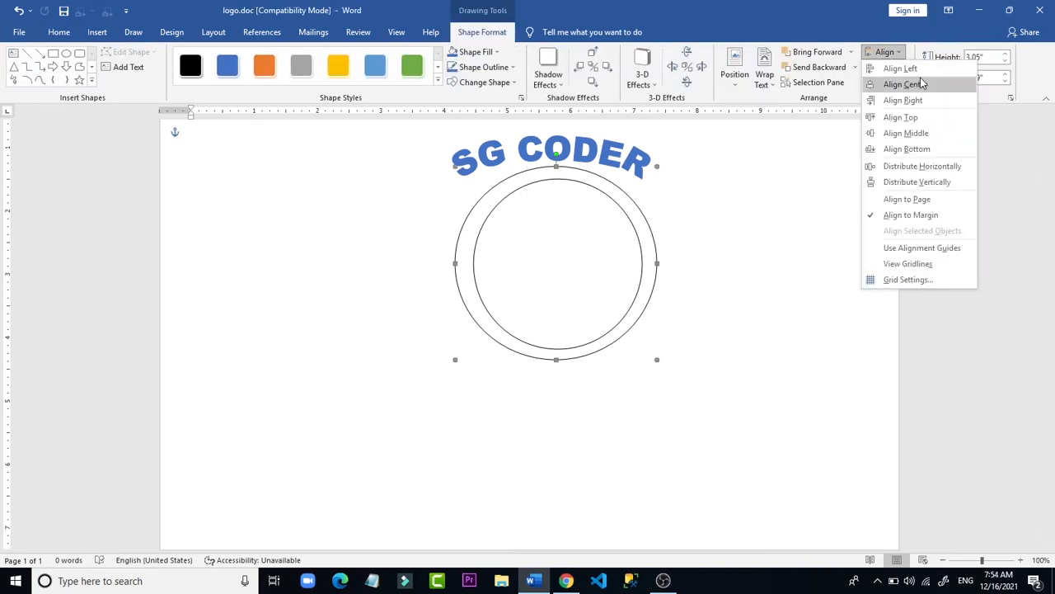
click(906, 132)
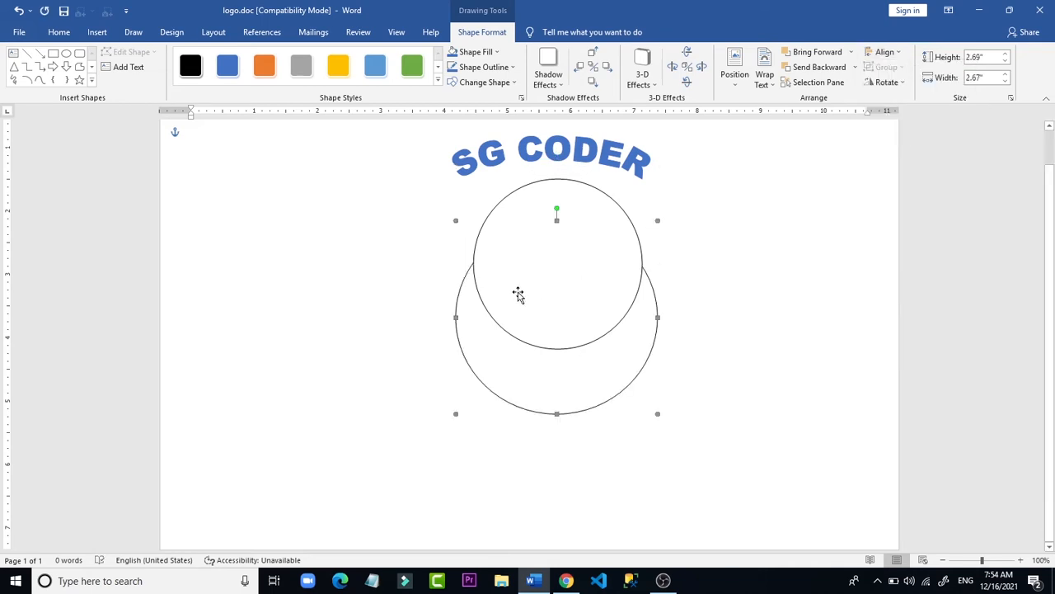
shift+click(546, 271)
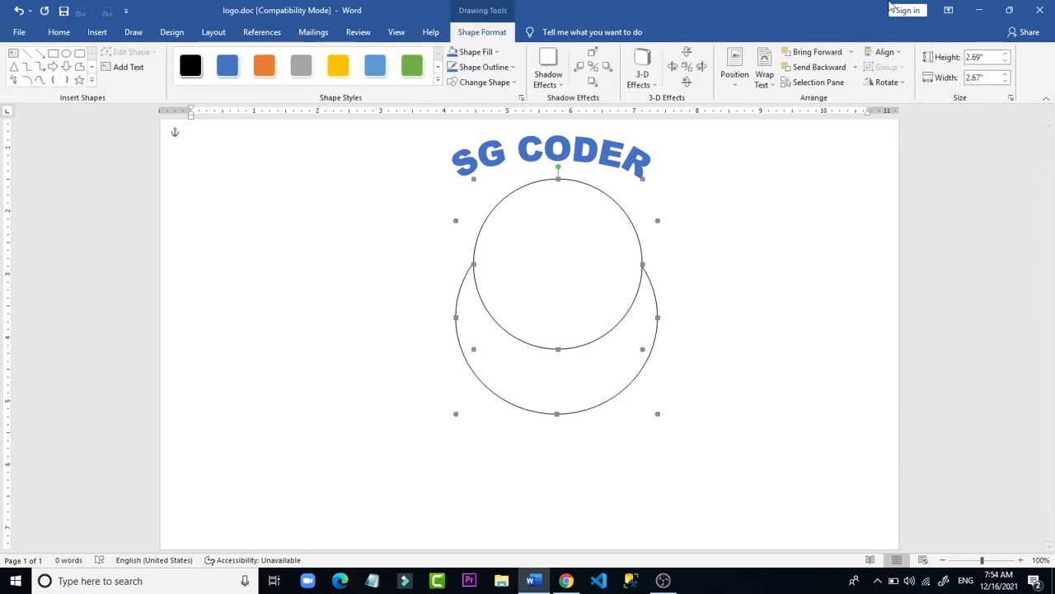
click(893, 55)
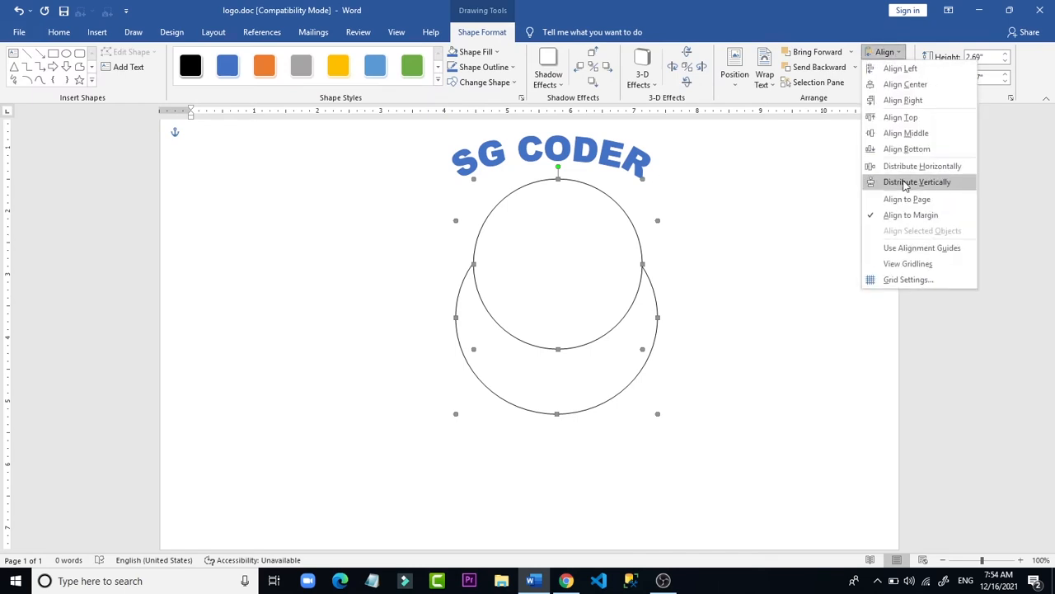
click(912, 136)
click(772, 205)
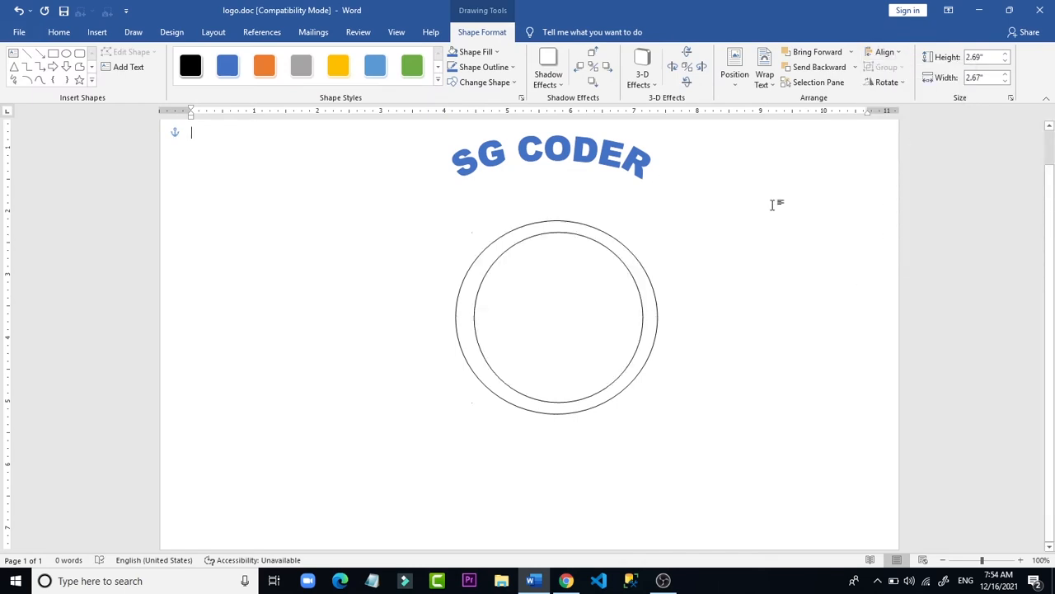
click(563, 314)
click(797, 341)
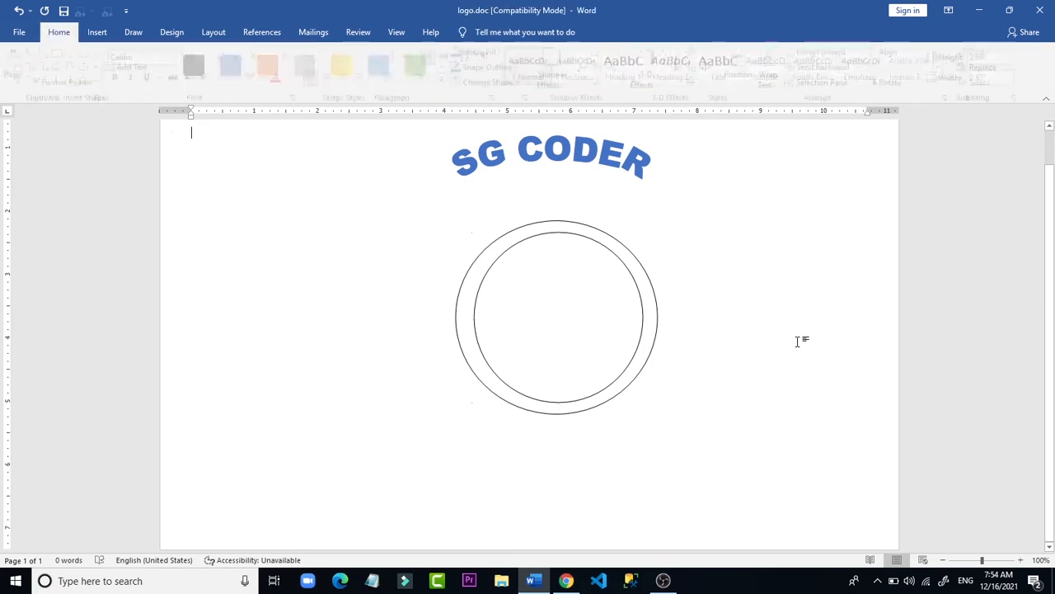
- Enlarge the outer circle to about 3.77" high and 4.2" wide and align it to the vertical middle
click(655, 332)
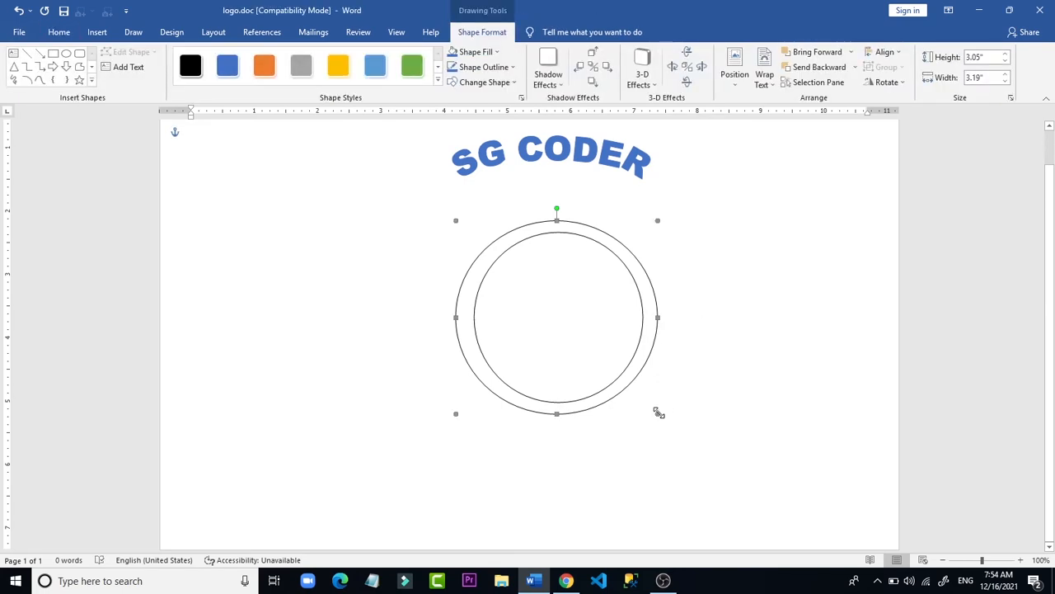
drag(657, 414, 722, 439)
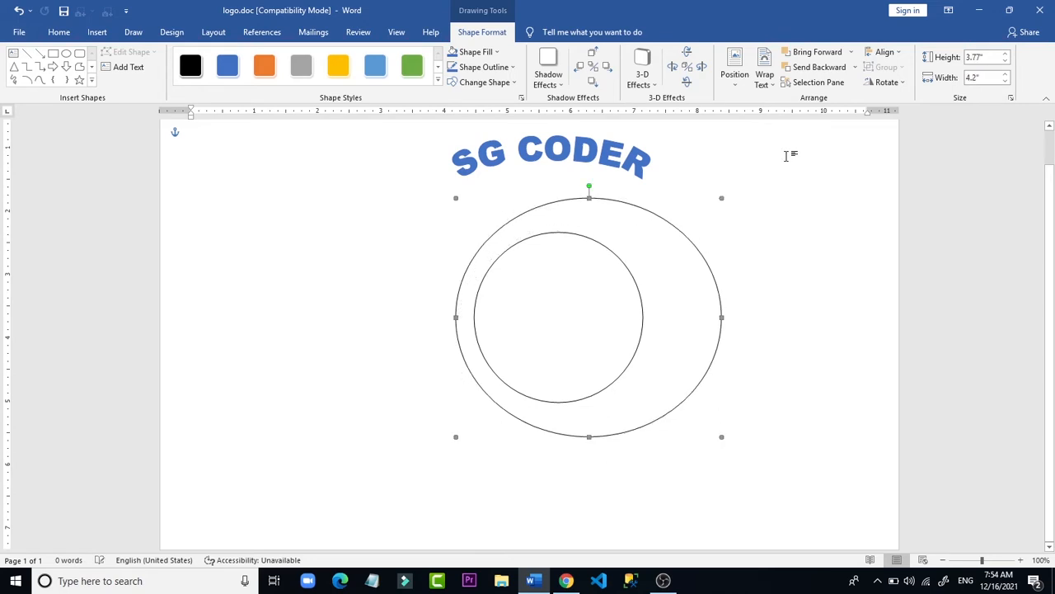
click(884, 52)
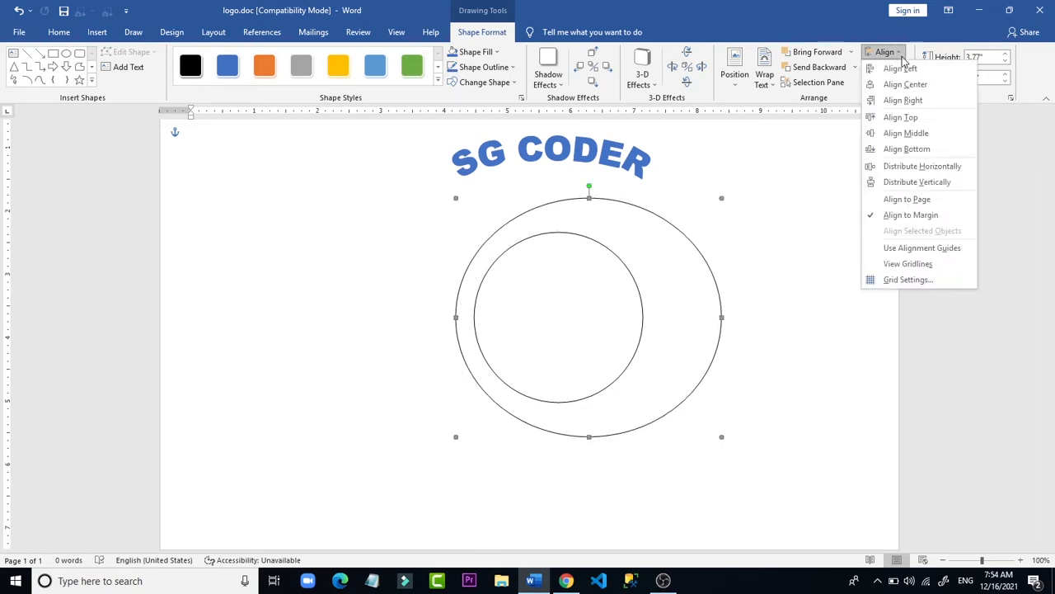
click(903, 135)
click(709, 233)
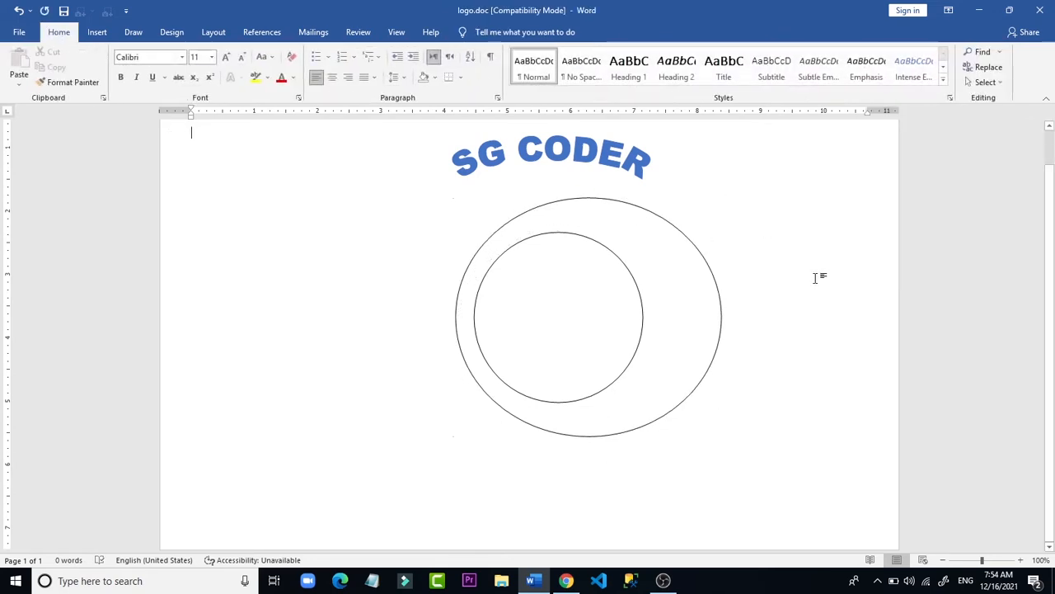
- Align the outer circle to the horizontal center of the page margins
click(681, 288)
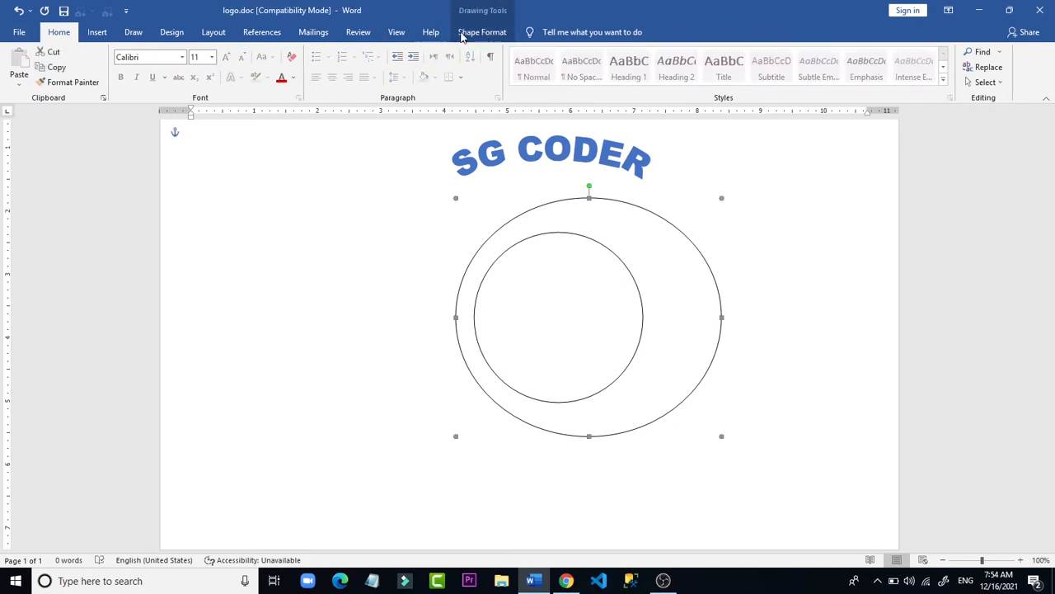
click(467, 33)
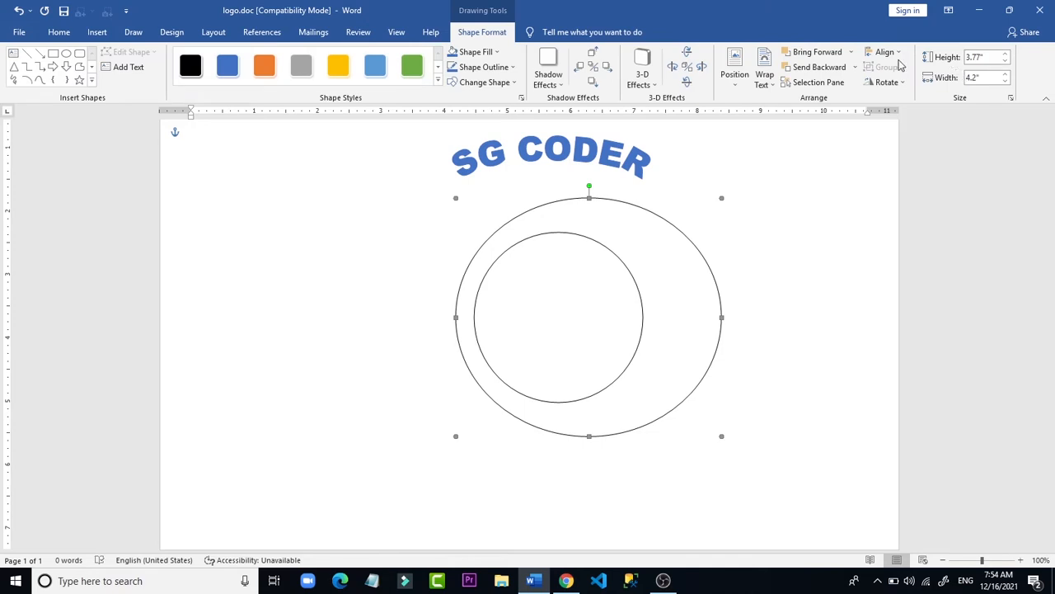
click(886, 52)
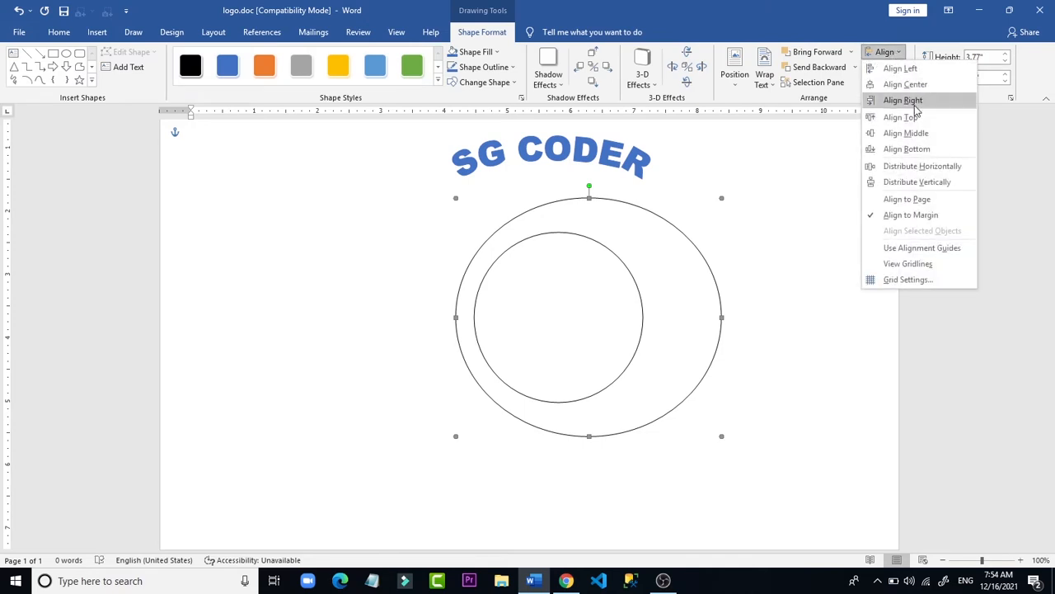
click(906, 85)
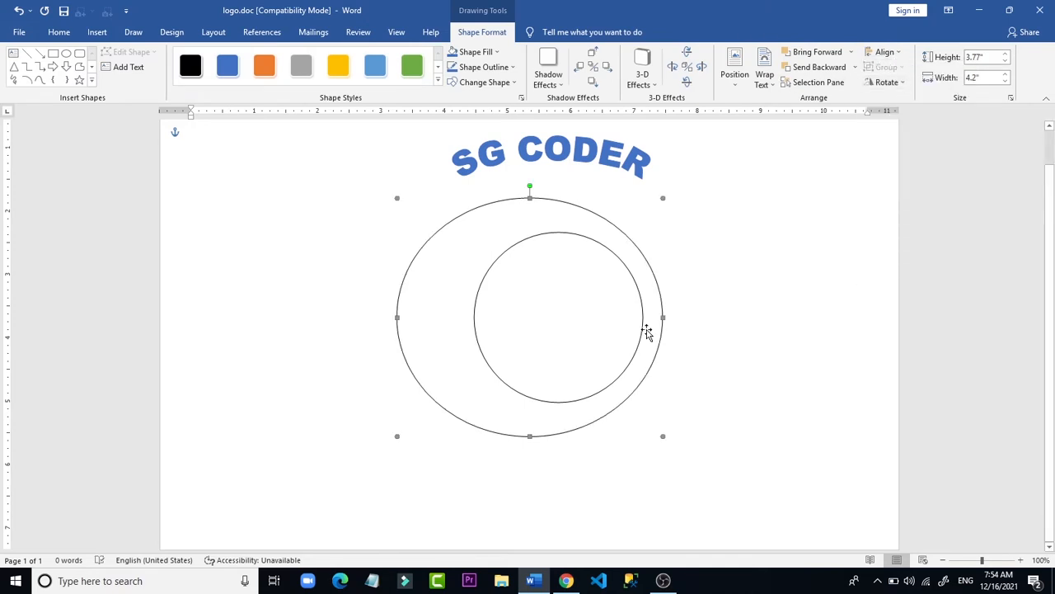
click(838, 278)
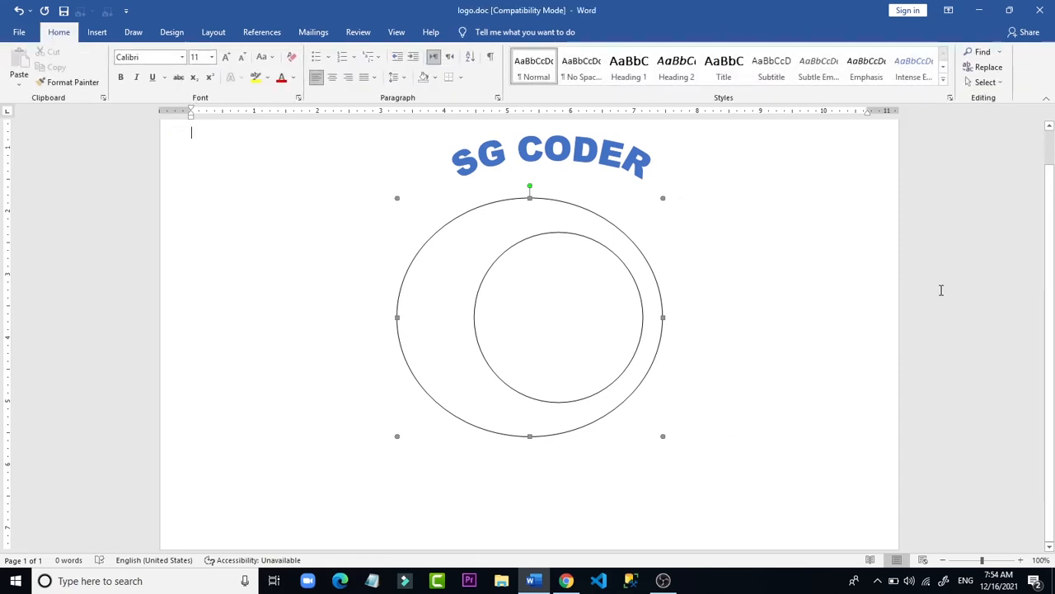
- Move the inner circle toward the middle of the outer one and align it to the horizontal center of the margins
drag(570, 316, 531, 313)
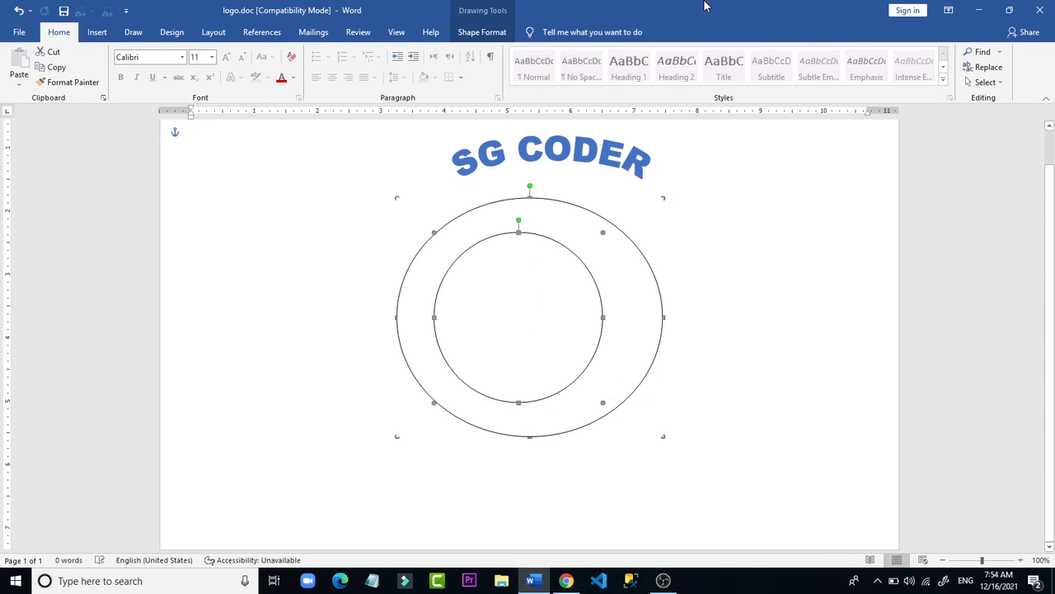
click(486, 34)
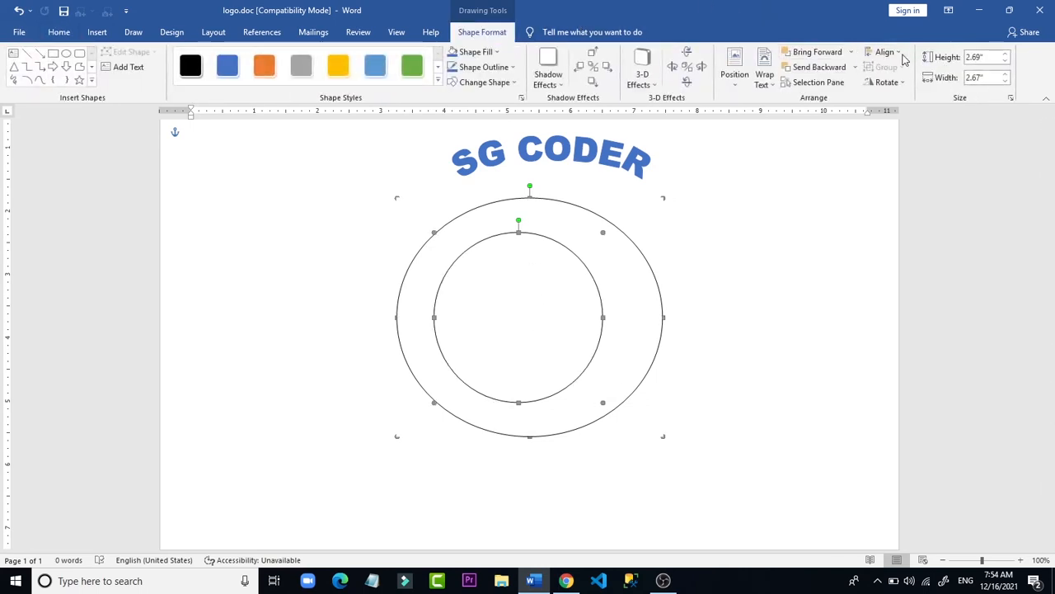
click(897, 53)
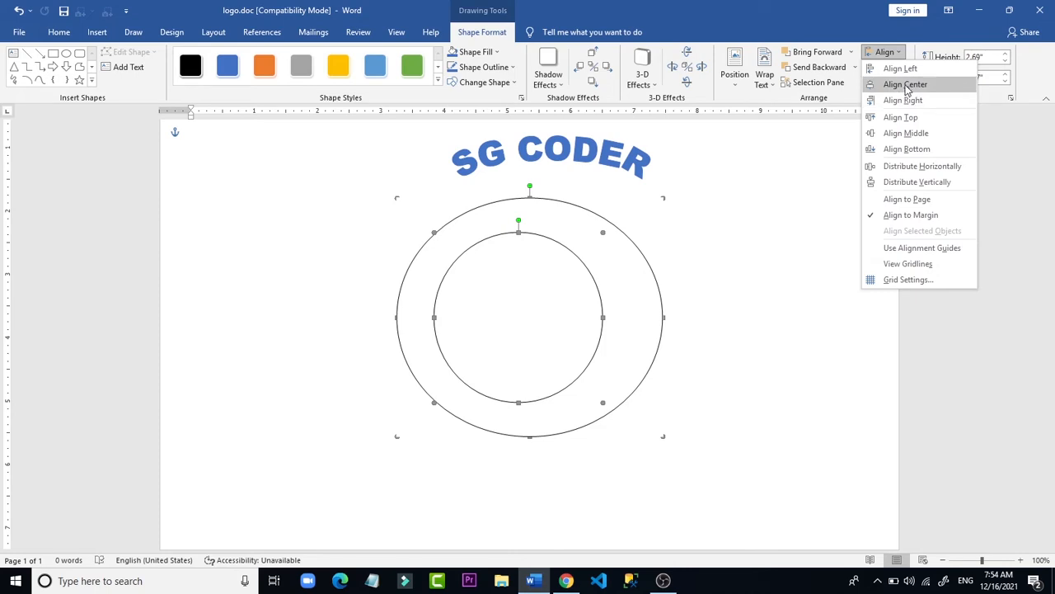
click(906, 85)
click(794, 357)
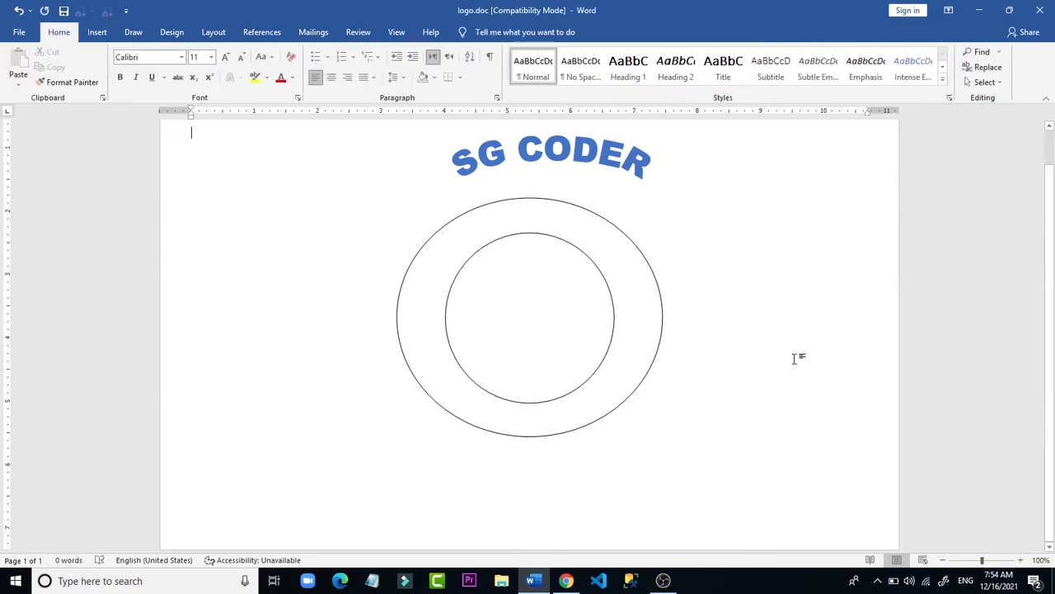
- Move the SG CODER WordArt onto the upper part of the ring and enlarge it to arch over the inner circle
click(530, 157)
drag(587, 148, 559, 213)
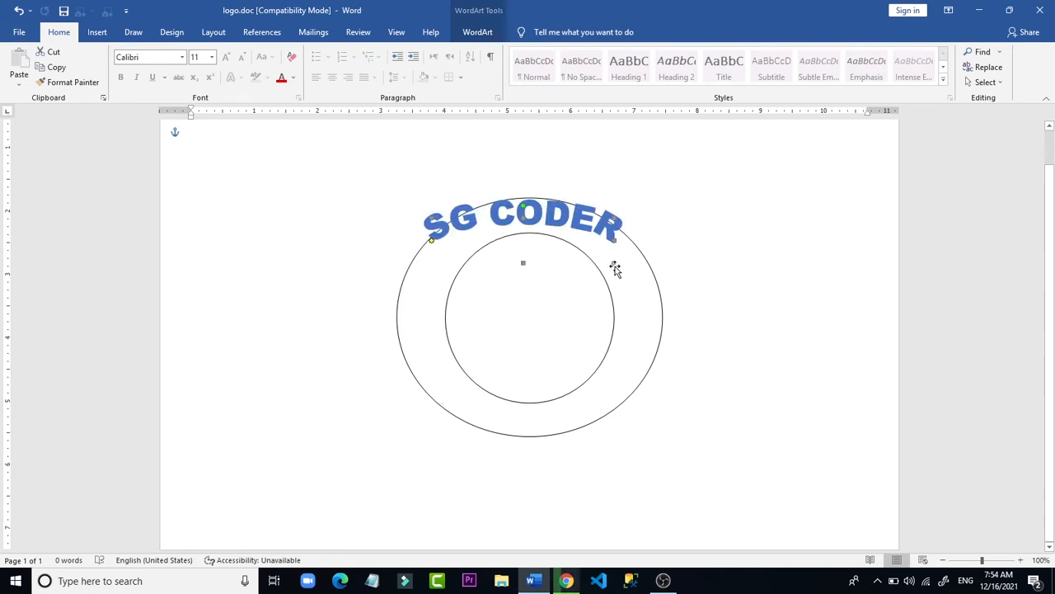
drag(614, 261, 650, 323)
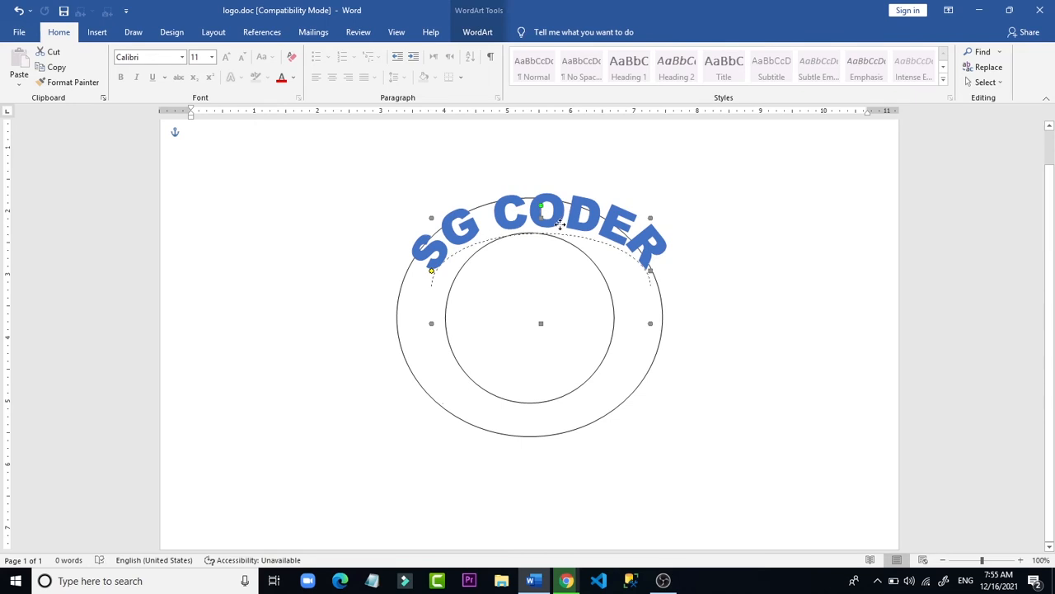
- Move the SG CODER WordArt slightly down and left into the ring and extend the ends of its arc outward
drag(560, 224, 554, 229)
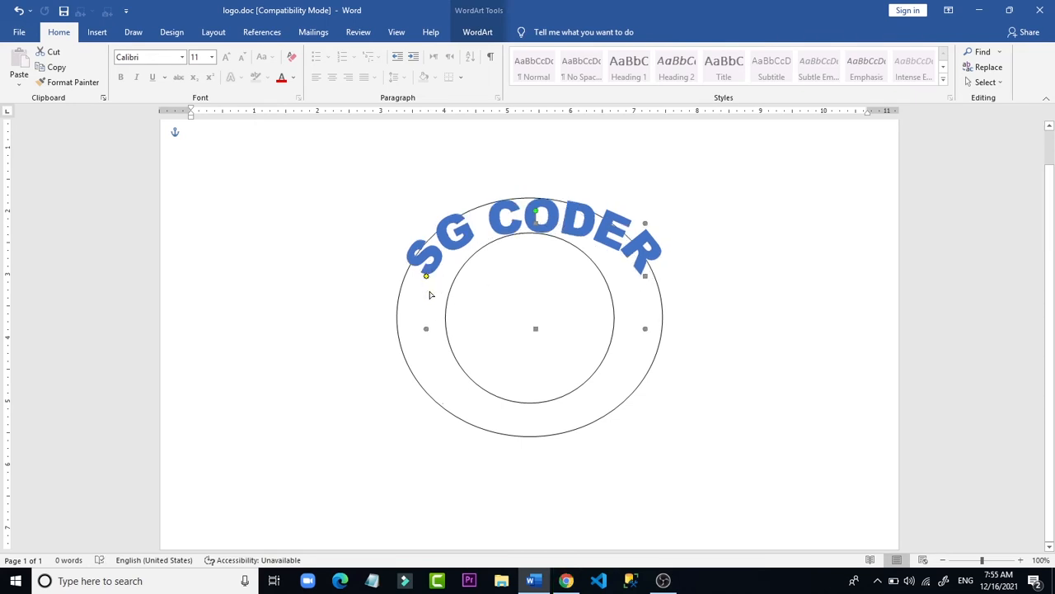
drag(433, 290, 432, 287)
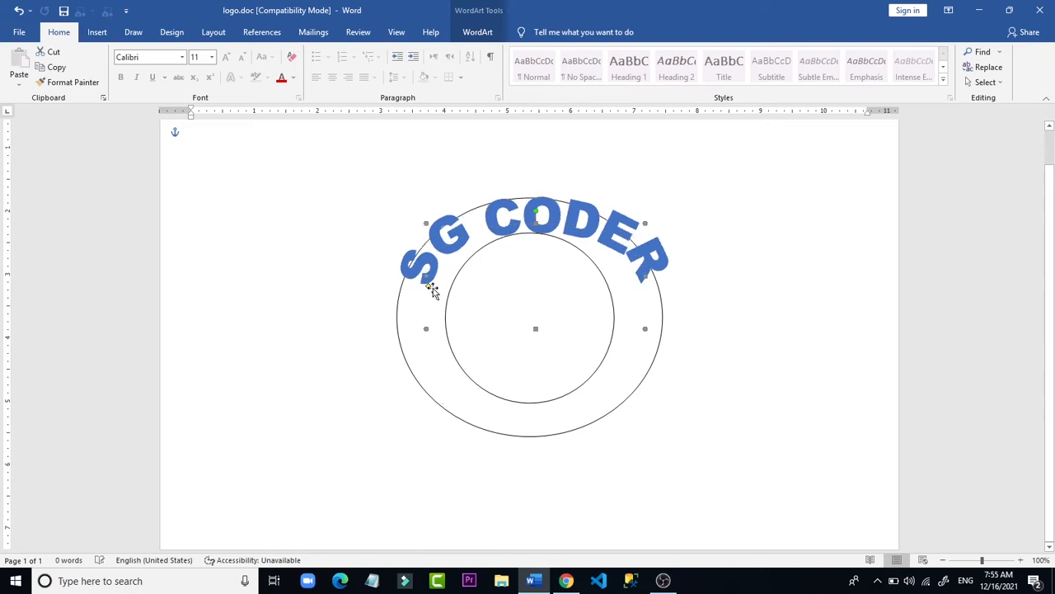
click(683, 299)
- Widen the outer circle slightly on both sides and adjust its height around the SG CODER lettering
click(657, 309)
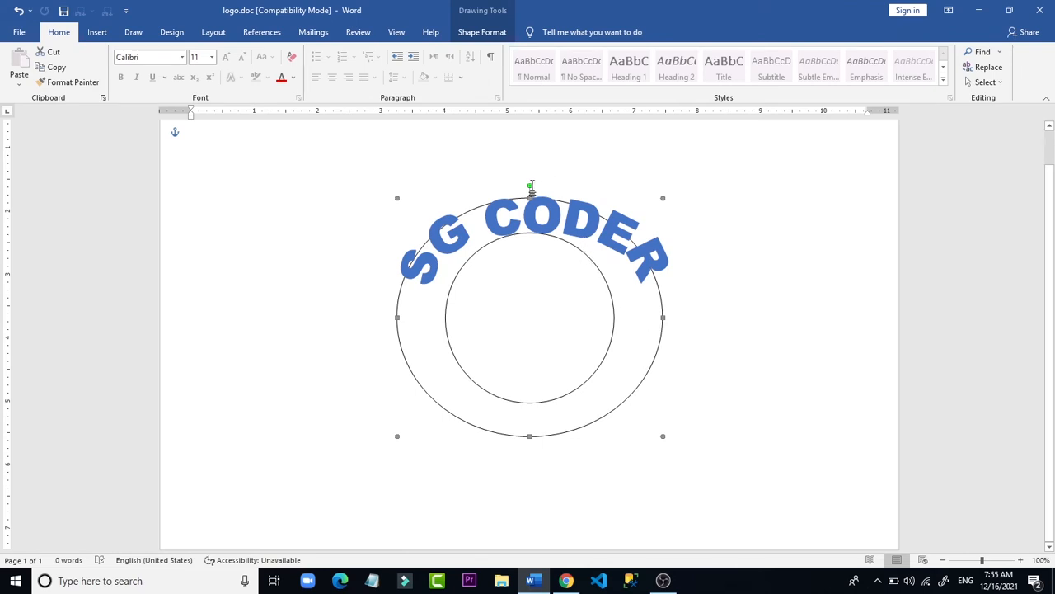
drag(531, 184, 530, 181)
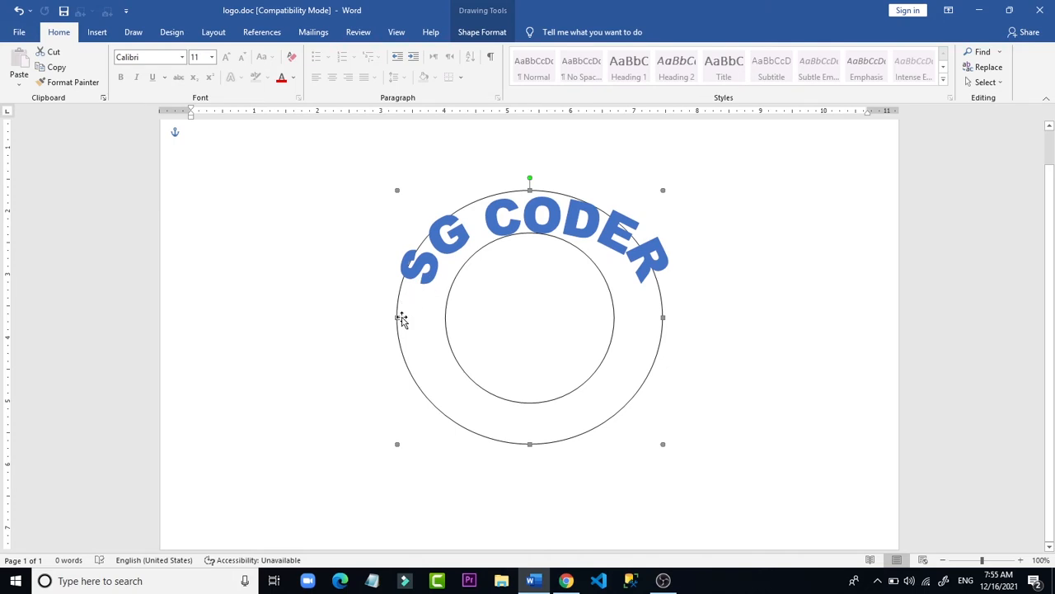
drag(385, 316, 379, 316)
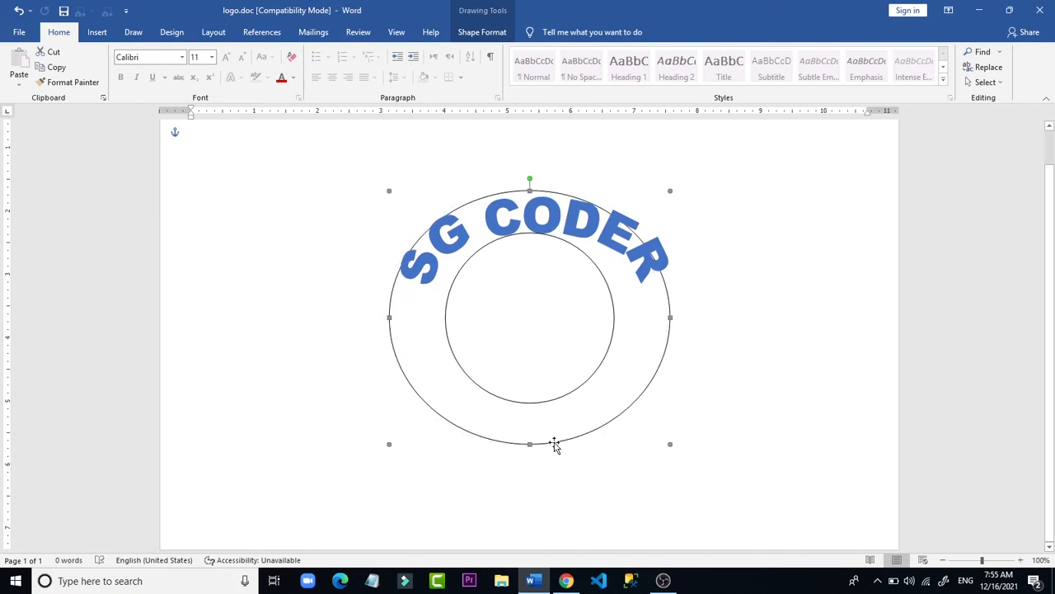
mouse_move(530, 443)
mouse_down()
mouse_move(530, 423)
mouse_move(530, 435)
mouse_up()
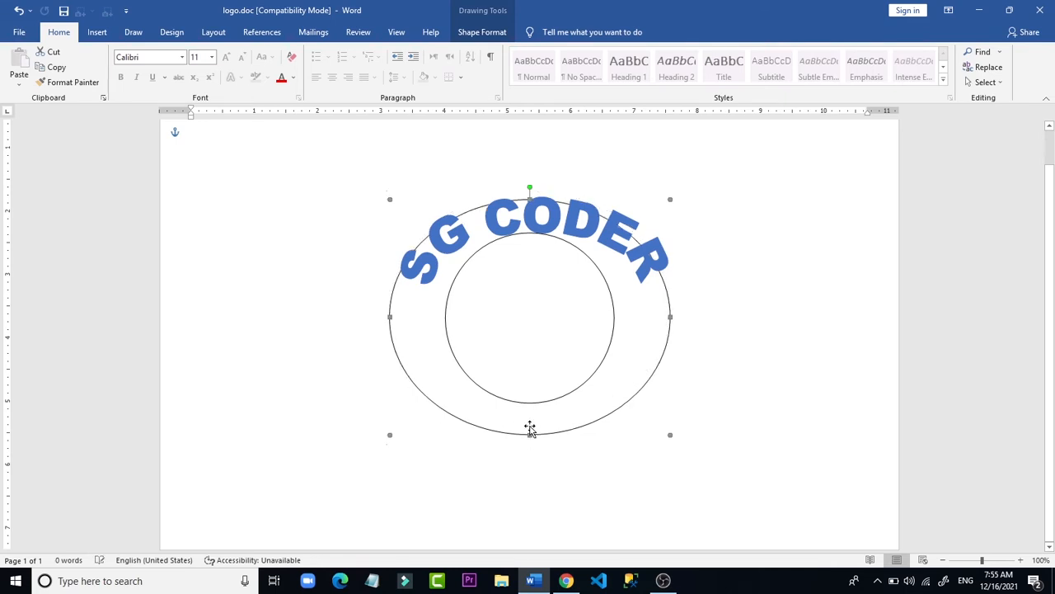
- Shrink the SG CODER WordArt to about 1.43" high and 3.19" wide so that its letters fit inside the outer circle
click(651, 265)
click(670, 198)
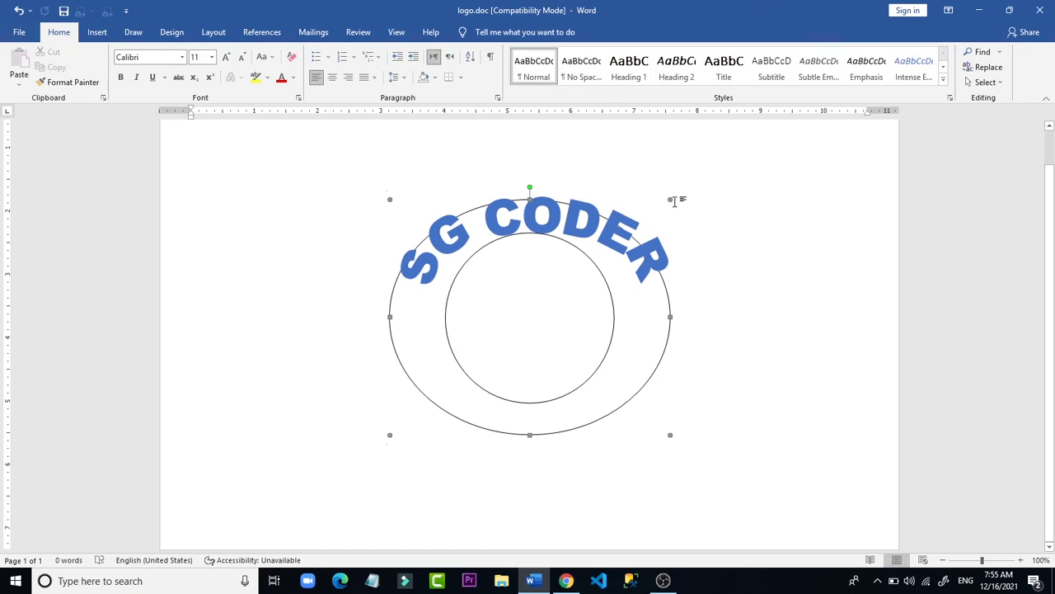
click(600, 233)
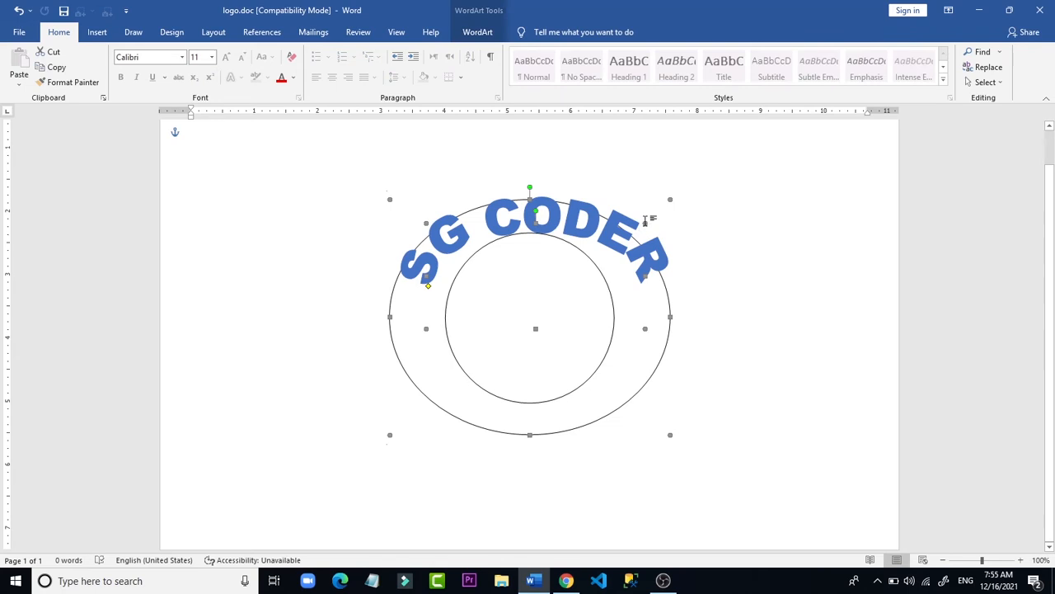
drag(647, 222, 639, 239)
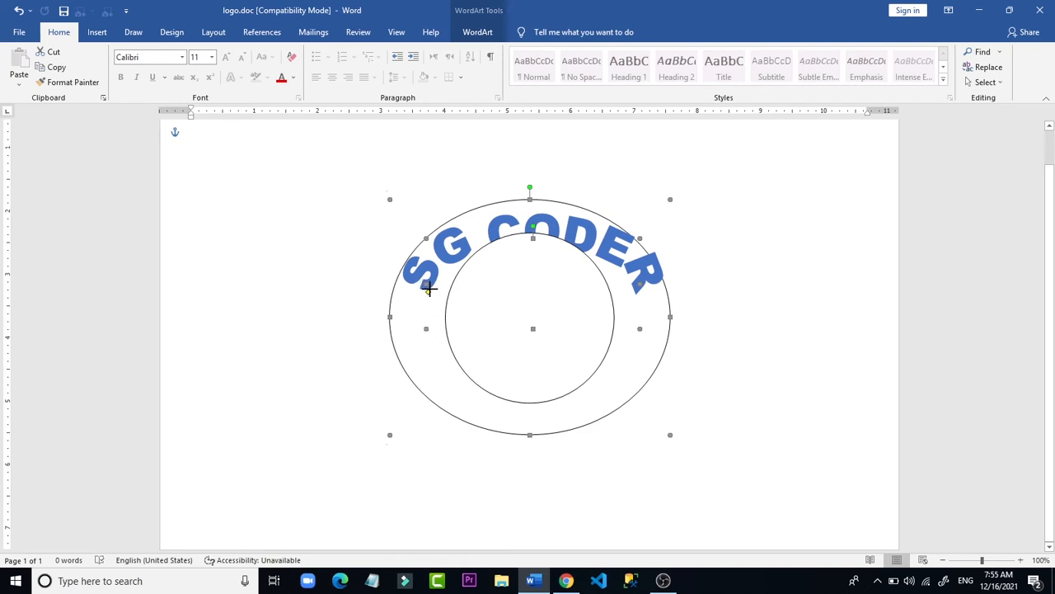
drag(432, 290, 438, 305)
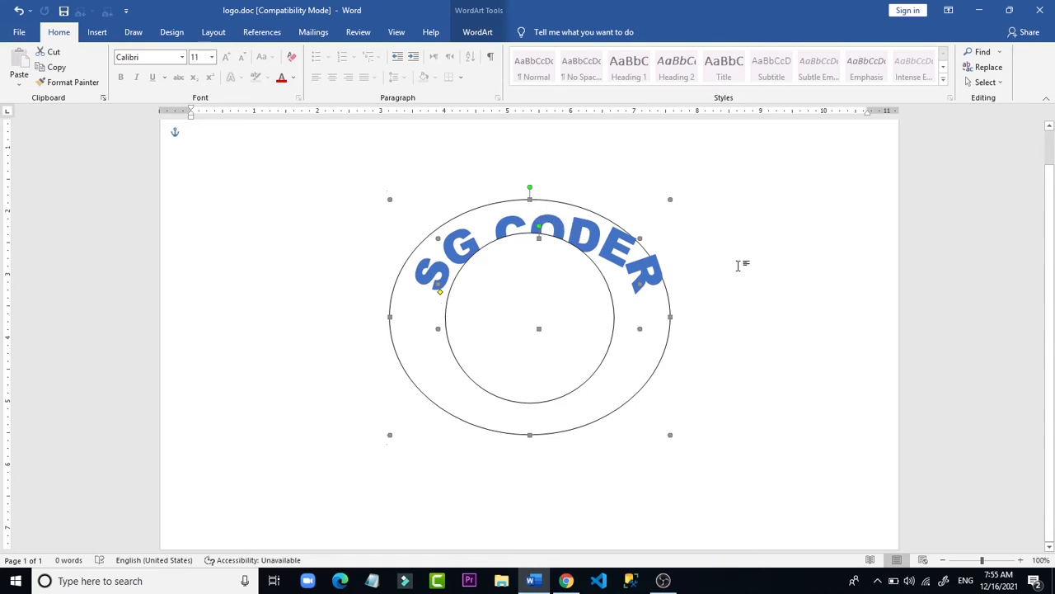
- Move the outer circle out of the way to the upper-right part of the page
click(739, 265)
drag(668, 343, 866, 221)
drag(836, 267, 891, 249)
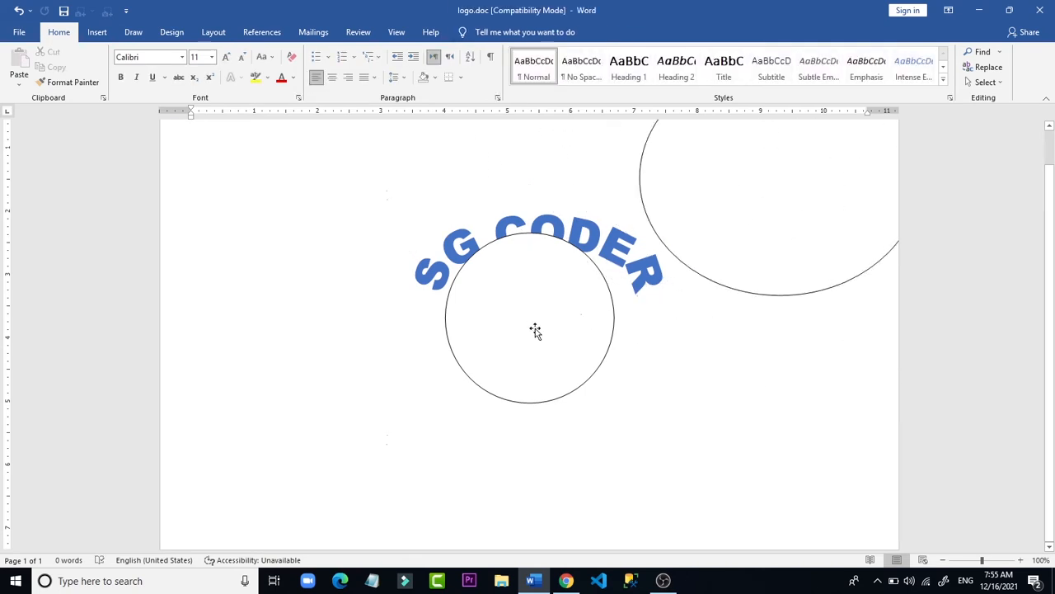
- Move the inner circle down so that it sits just below the SG CODER lettering
drag(537, 329, 537, 384)
click(738, 394)
drag(544, 339, 553, 342)
click(653, 297)
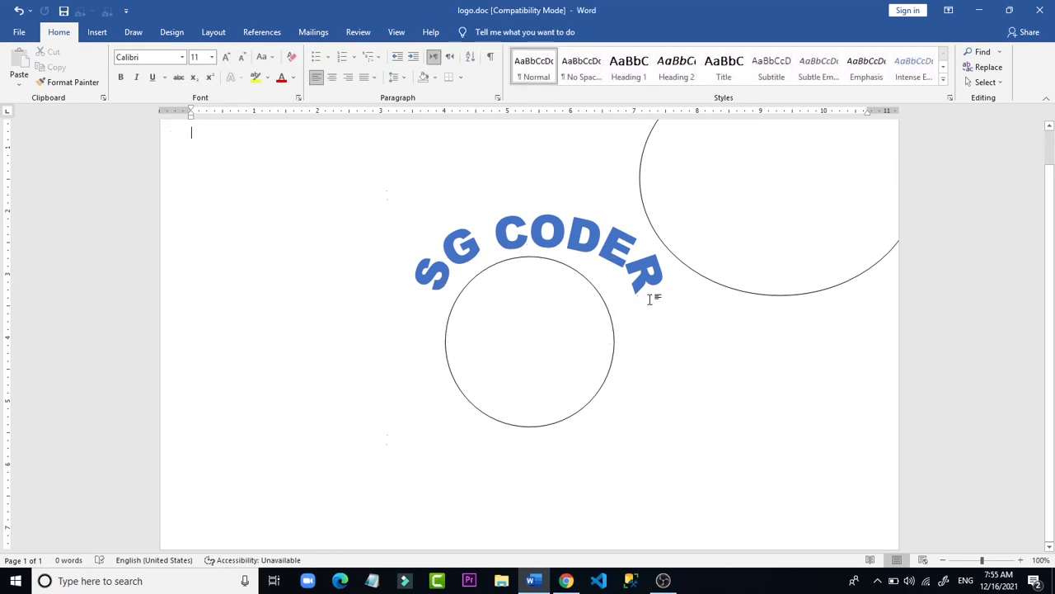
- Align the SG CODER WordArt to the horizontal center of the page margins
click(604, 252)
click(471, 37)
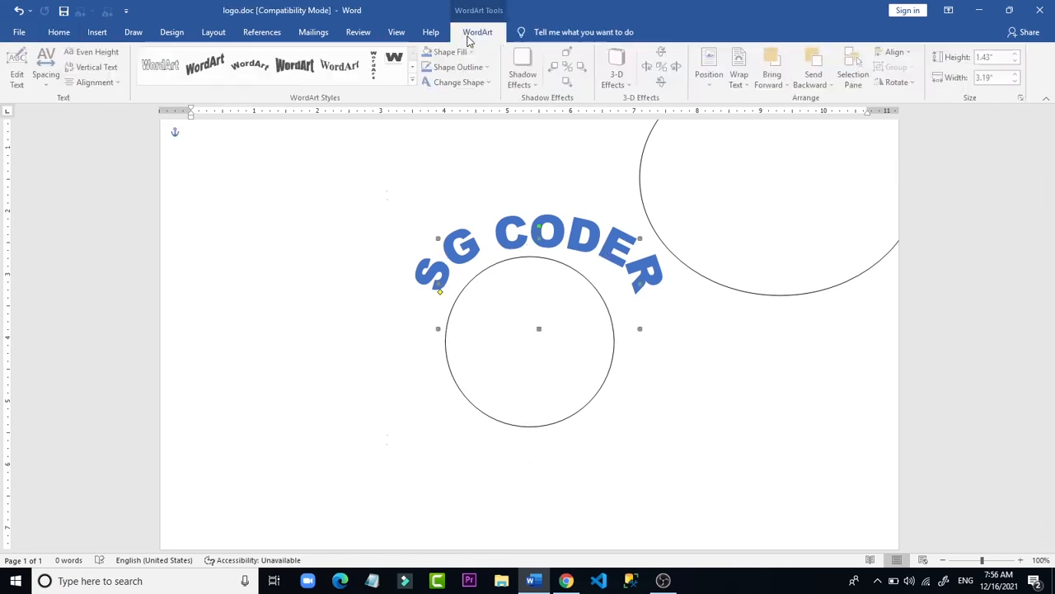
click(921, 53)
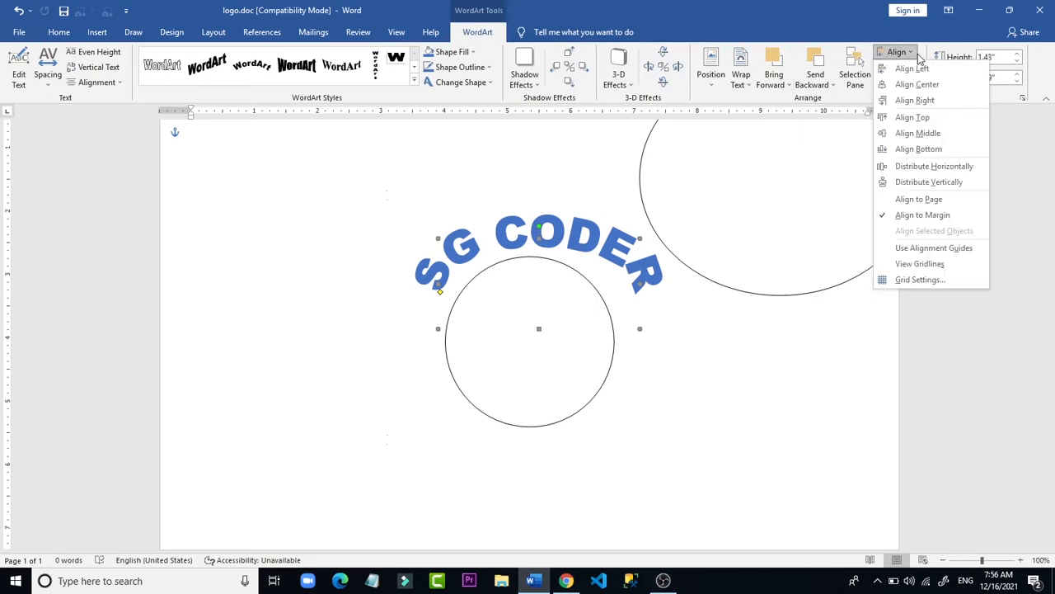
click(917, 84)
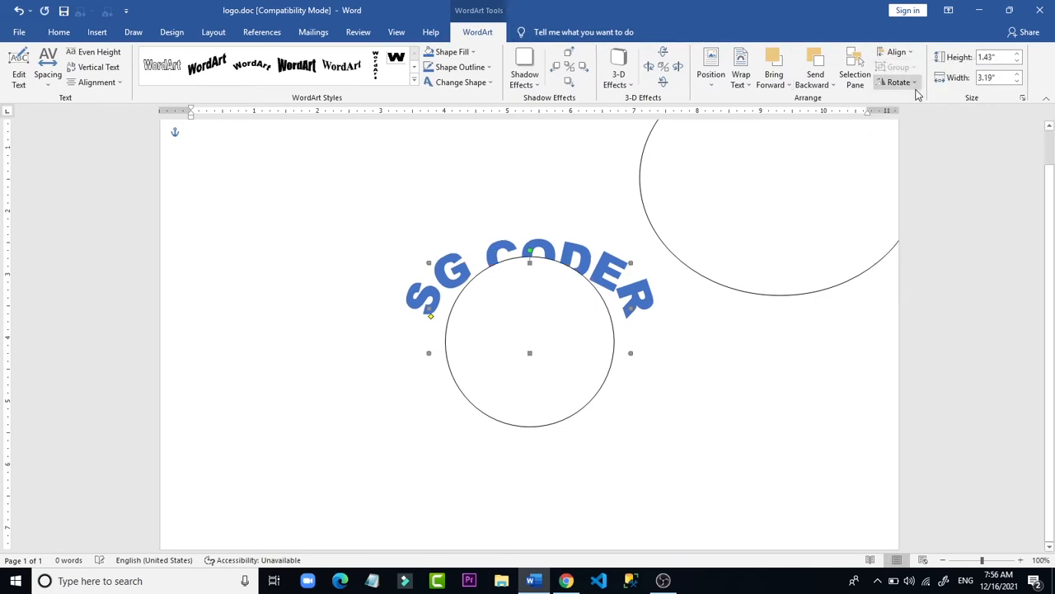
click(687, 326)
- Nudge the inner circle straight down until it no longer covers the centered SG CODER letters
click(546, 336)
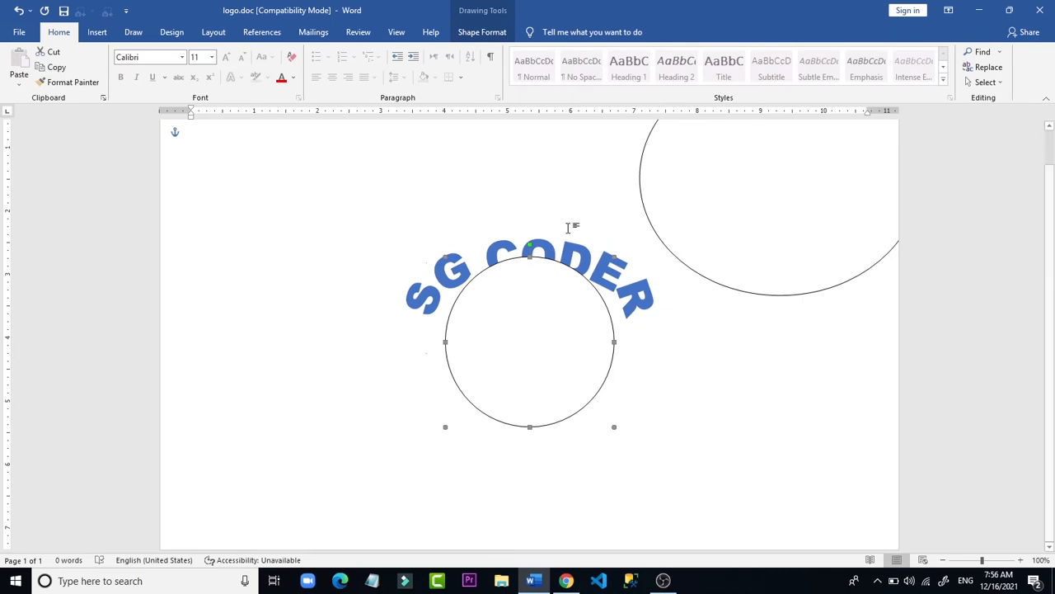
key(Down)
key(Down)
key(Down)
key(Down)
key(Down)
key(Down)
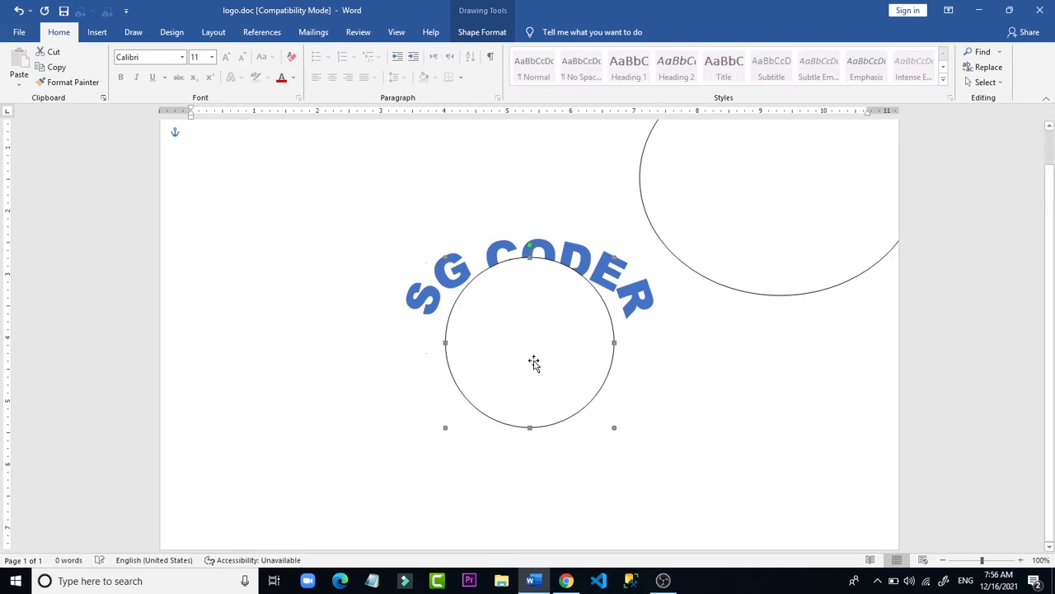
key(Down)
key(Down)
key(Down)
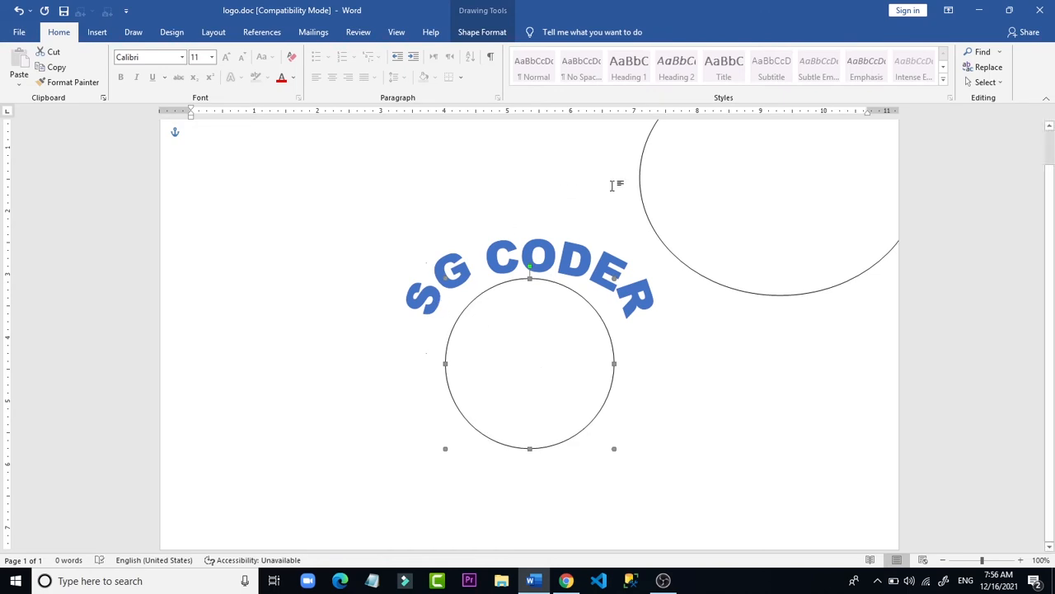
click(746, 322)
- Rework the bend of the SG CODER WordArt into a flatter, shorter arc above the inner circle
click(567, 255)
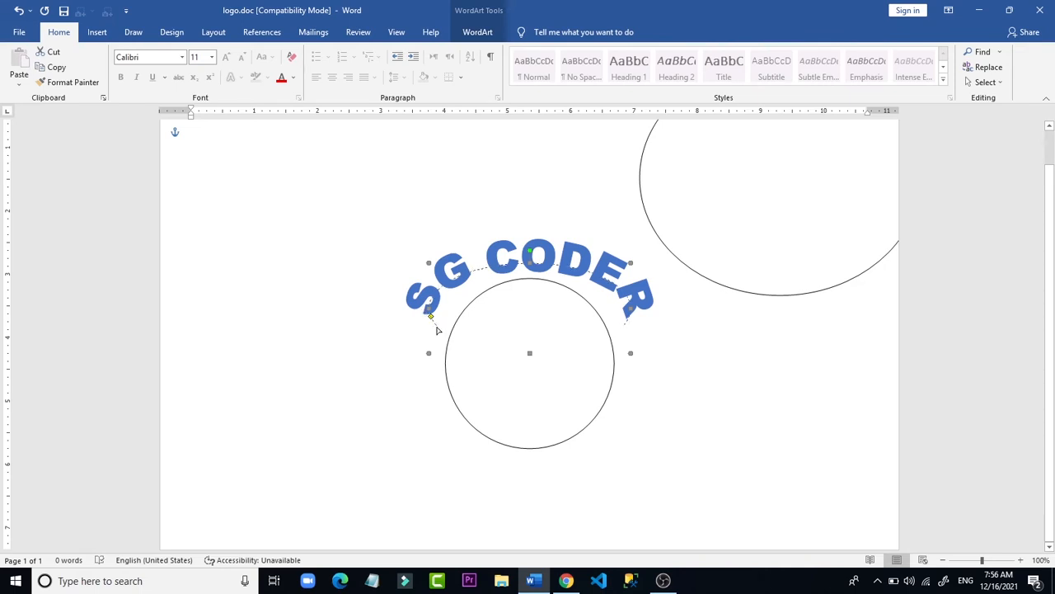
drag(437, 329, 436, 328)
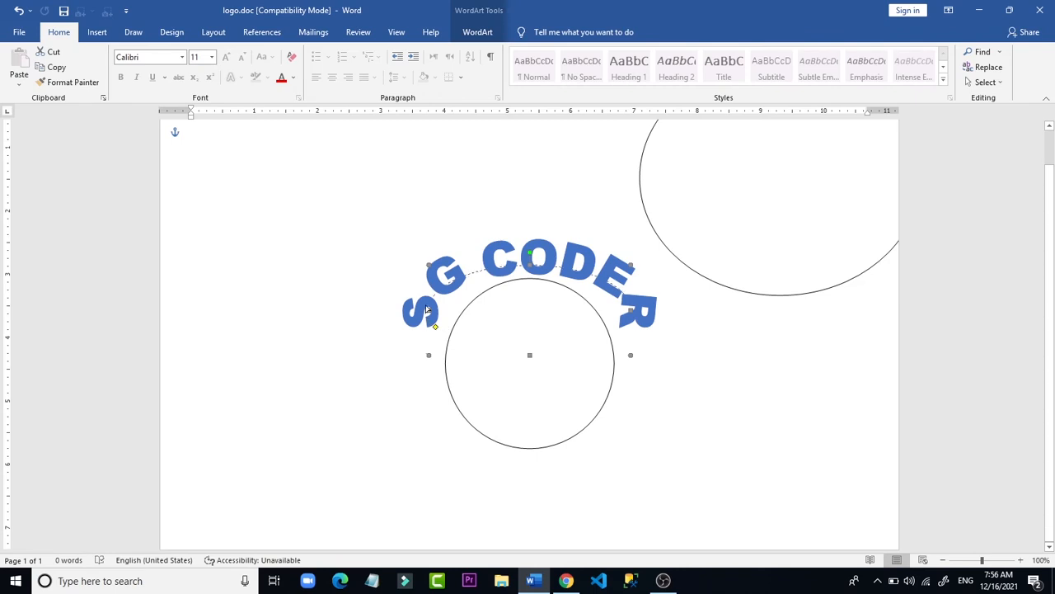
drag(426, 286, 426, 280)
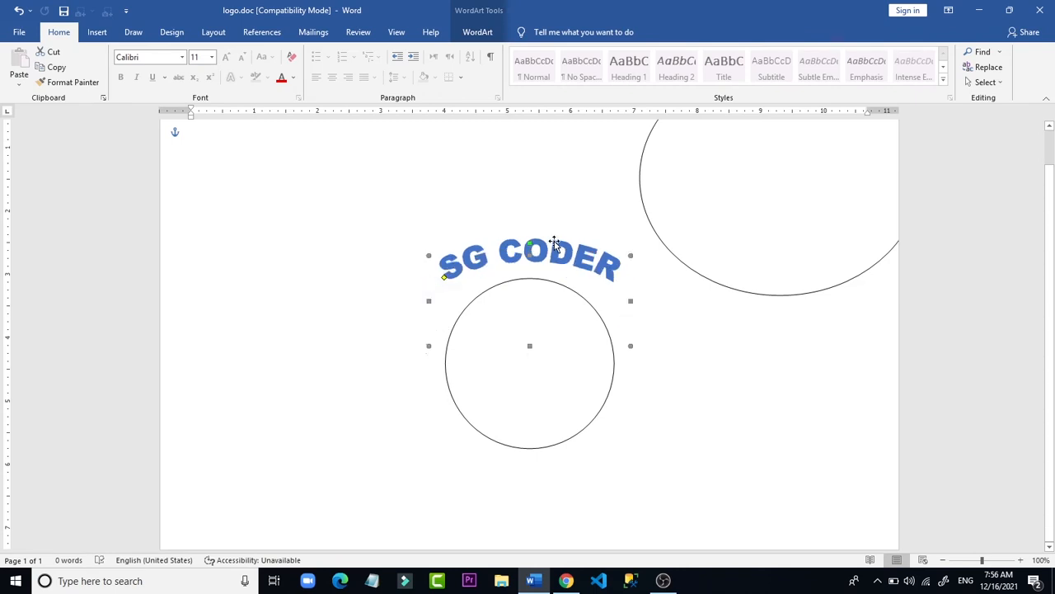
- Resize the SG CODER WordArt to roughly the inner circle's width, make it taller, and place it over the circle's upper edge
drag(564, 268, 566, 265)
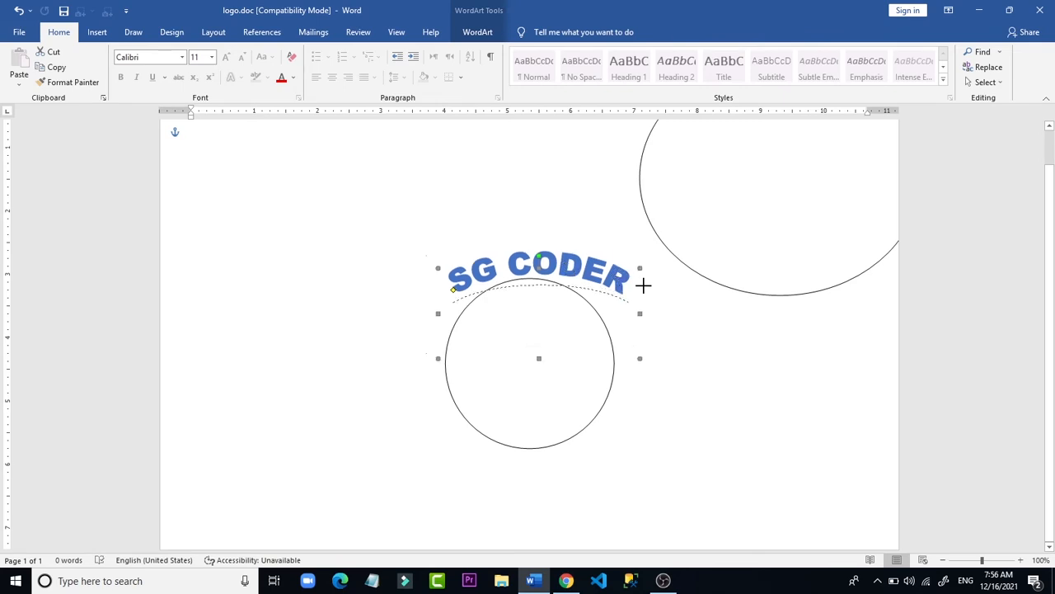
drag(642, 285, 574, 239)
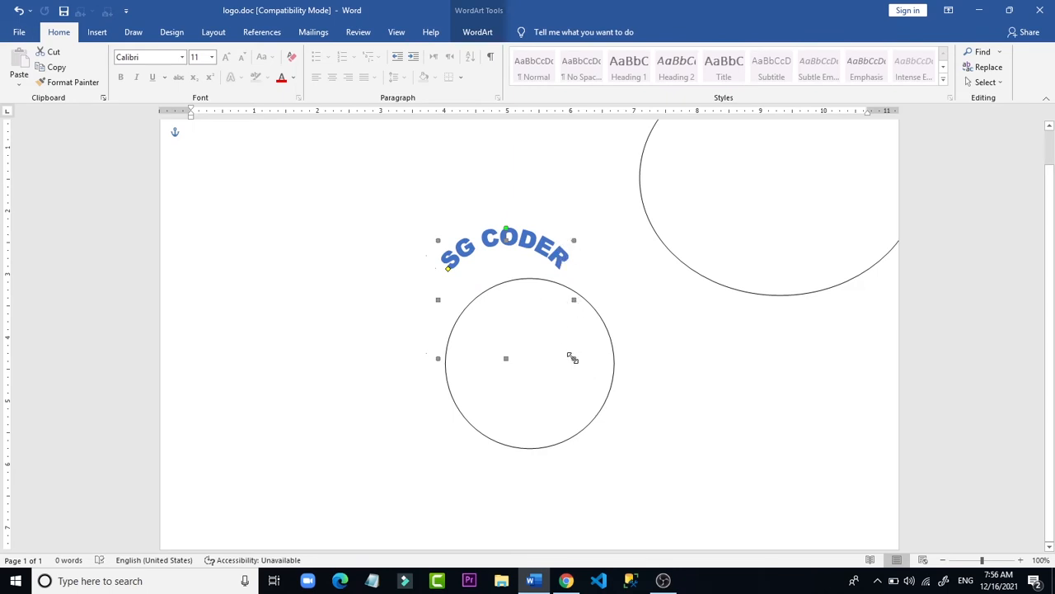
drag(572, 358, 610, 395)
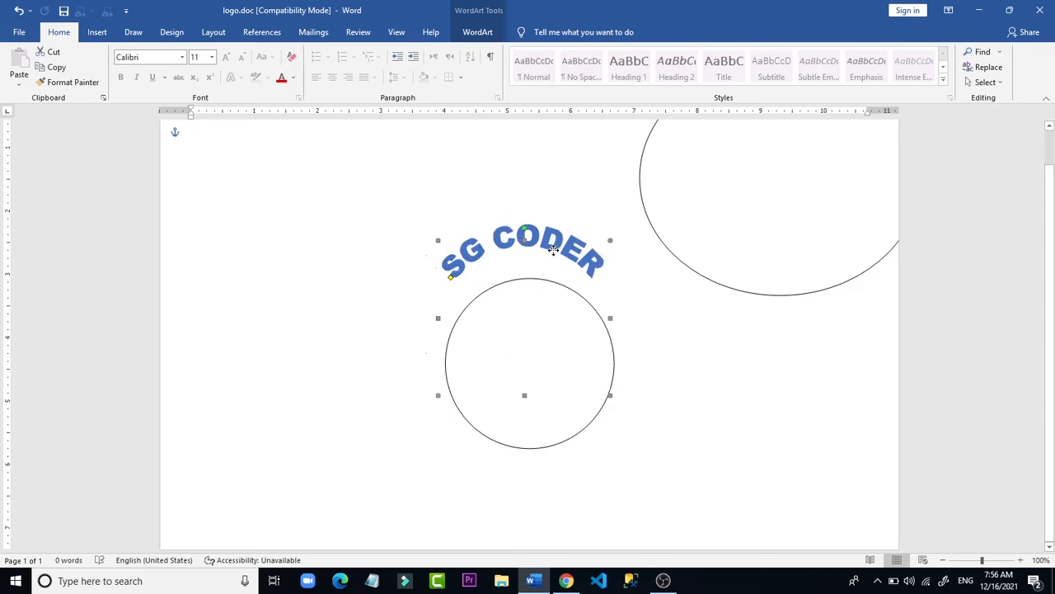
drag(557, 266, 556, 267)
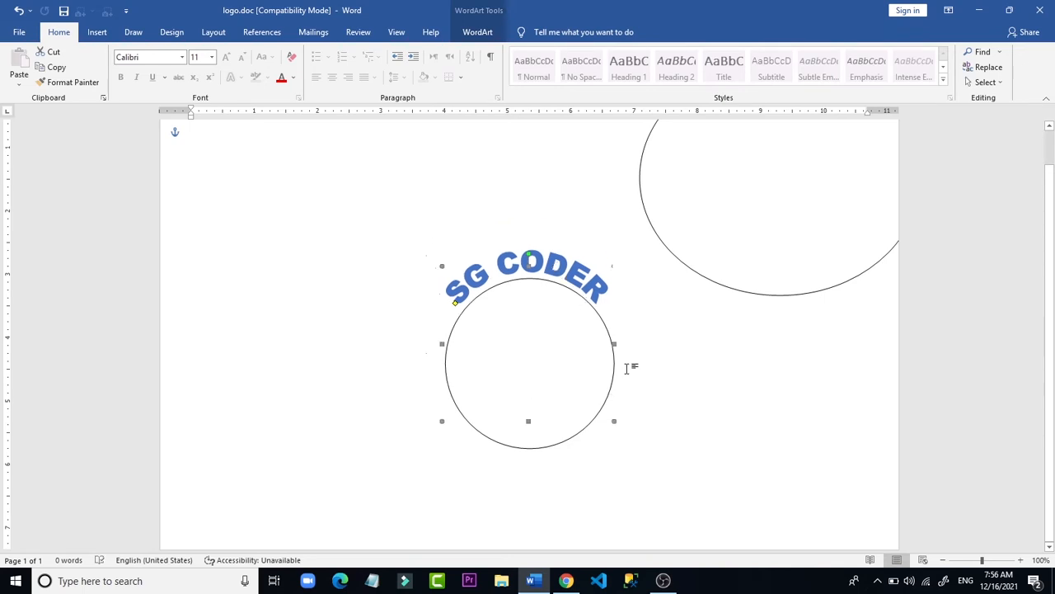
- Stretch the SG CODER WordArt downward past the inner circle's bottom edge so that its curve becomes steeper
click(631, 367)
click(532, 263)
drag(528, 464, 529, 477)
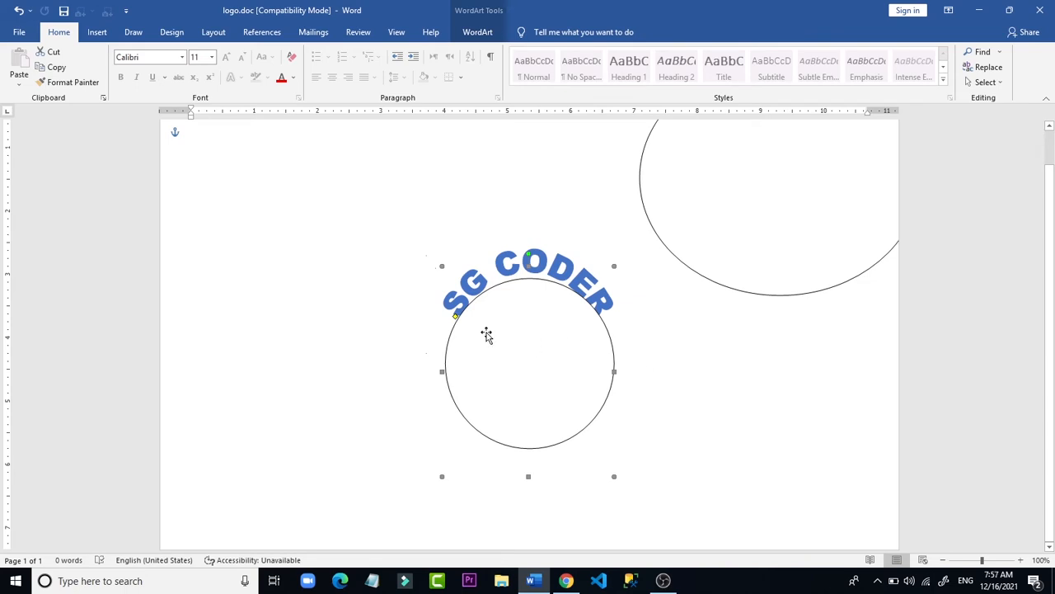
- Extend the SG CODER WordArt's arc so that the letters grow and wrap farther down both sides of the inner circle
click(673, 360)
click(562, 273)
click(724, 413)
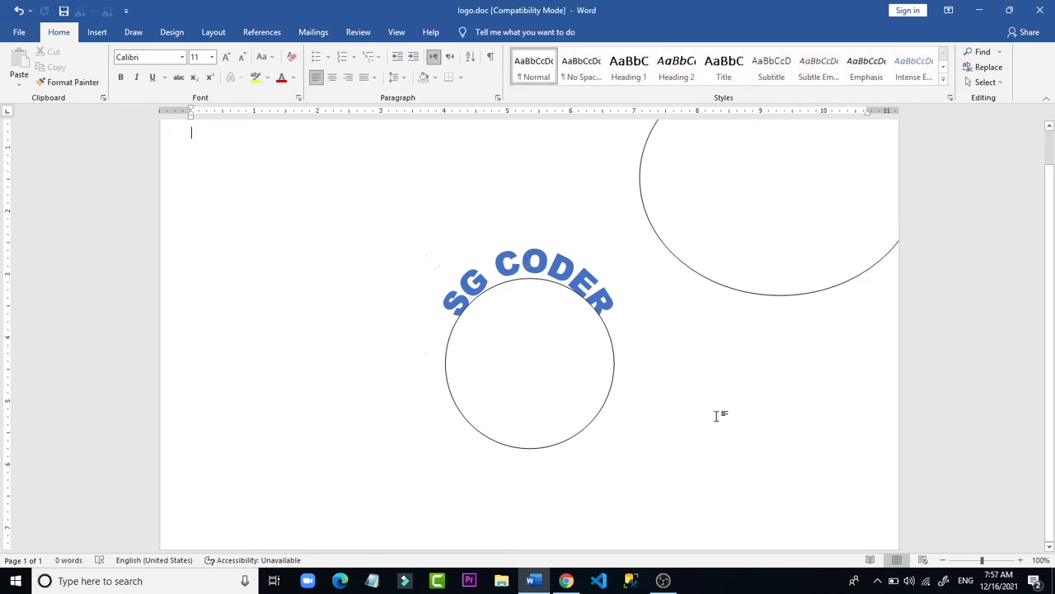
click(547, 263)
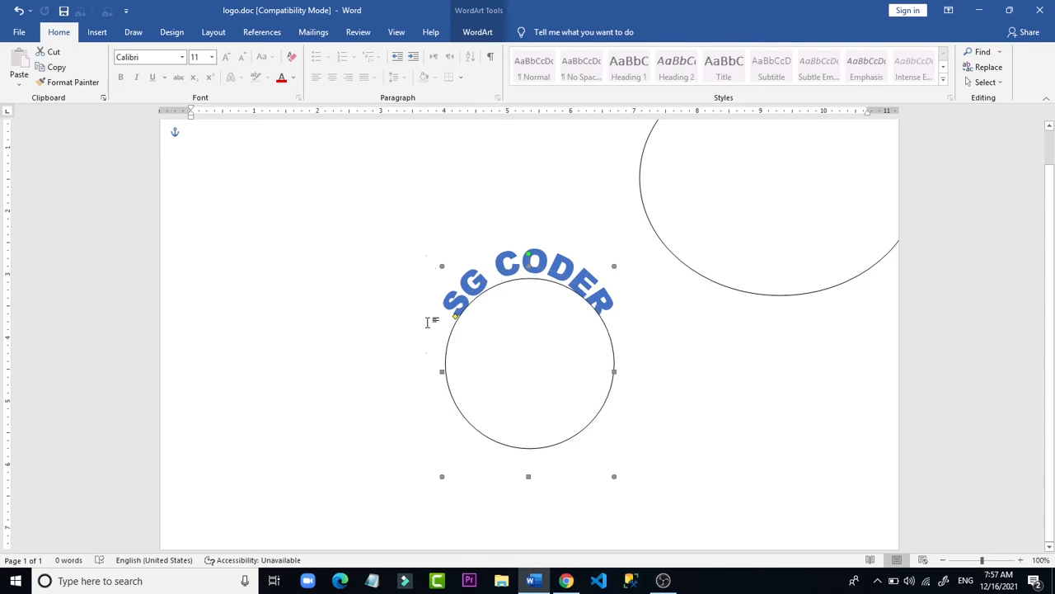
click(729, 389)
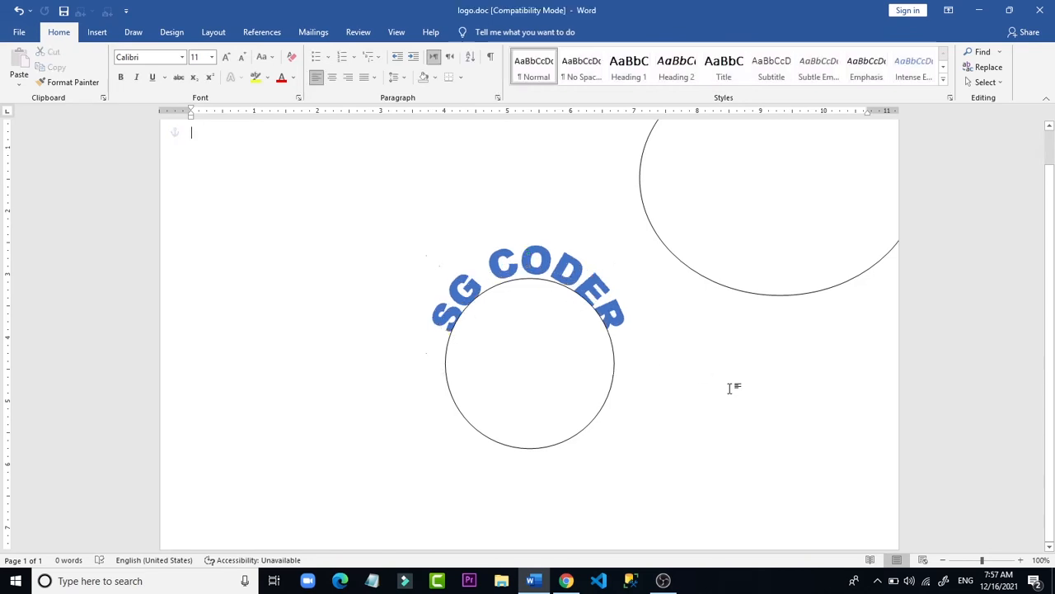
- Try to widen the inner circle toward the right, and undo the resize
click(591, 354)
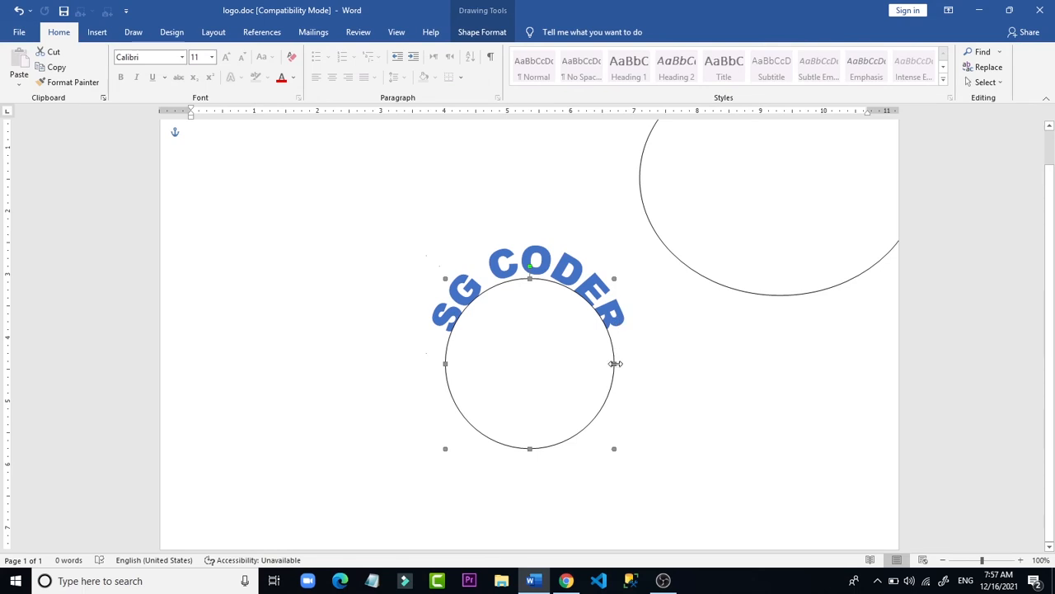
drag(619, 361, 628, 357)
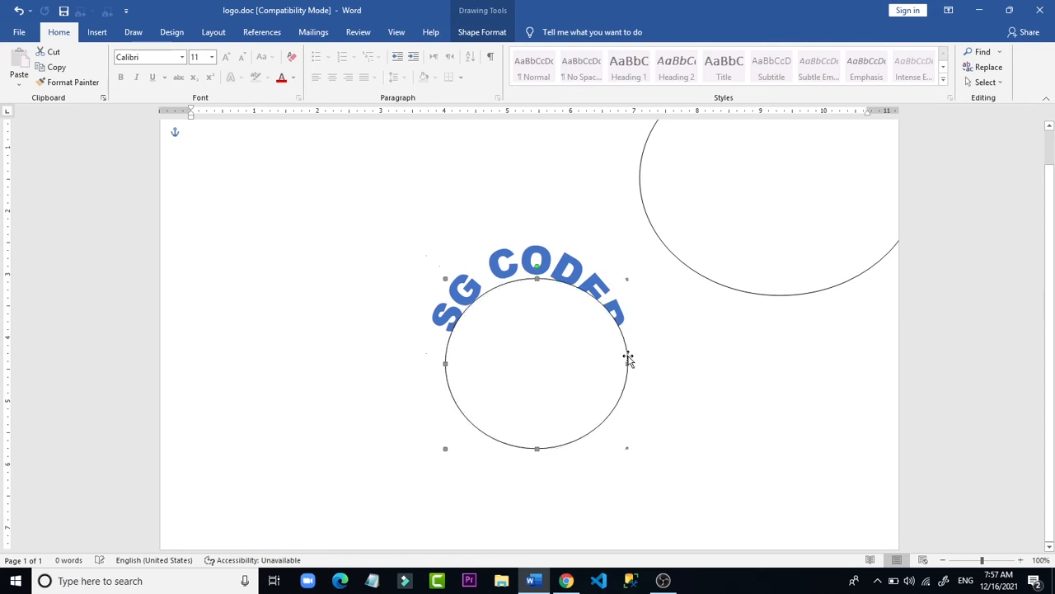
key(ctrl+z)
click(684, 370)
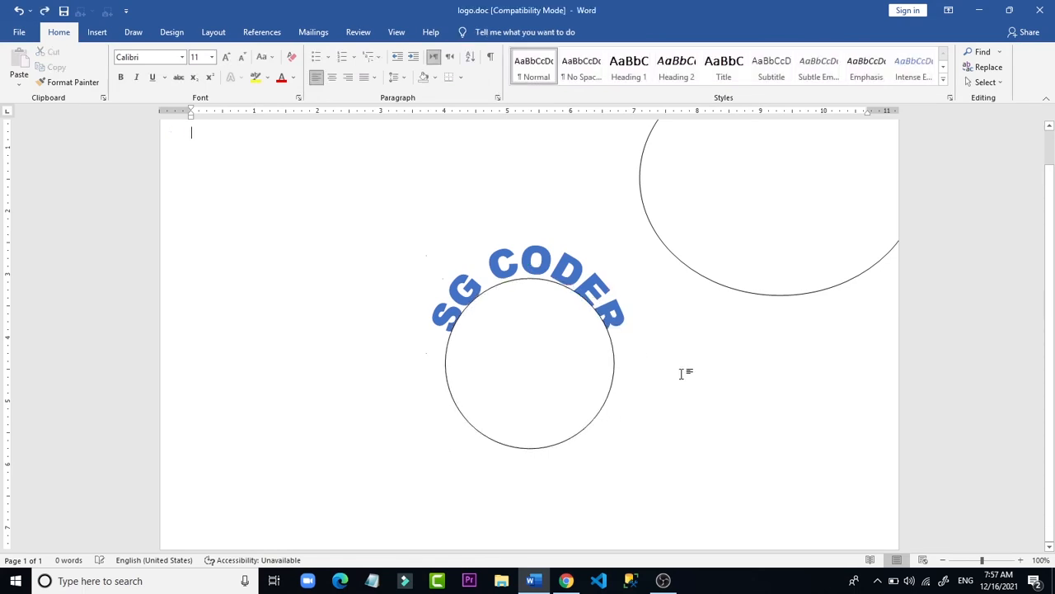
click(611, 307)
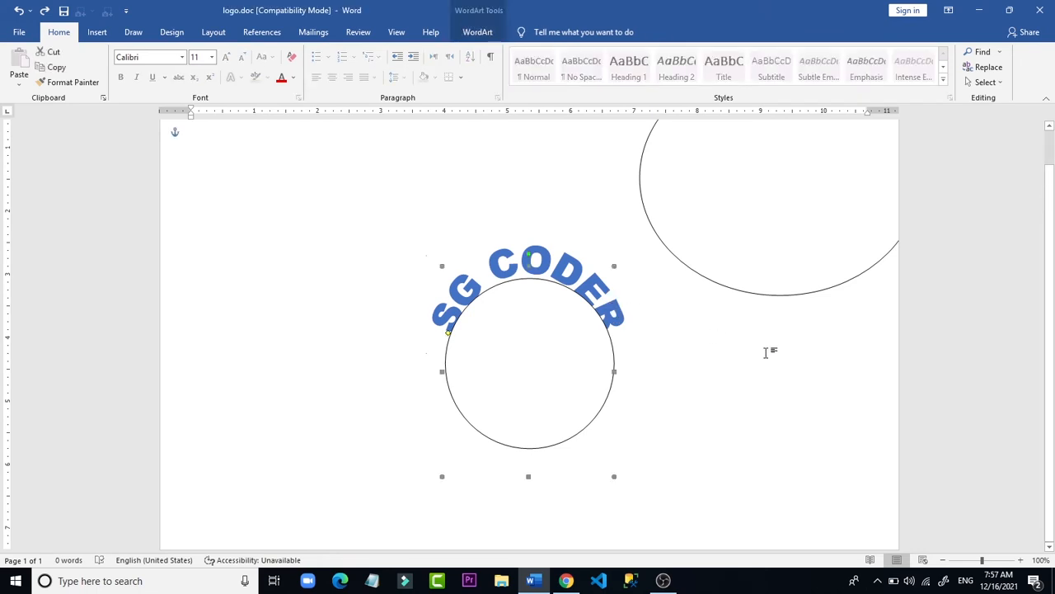
click(772, 350)
click(616, 307)
click(723, 376)
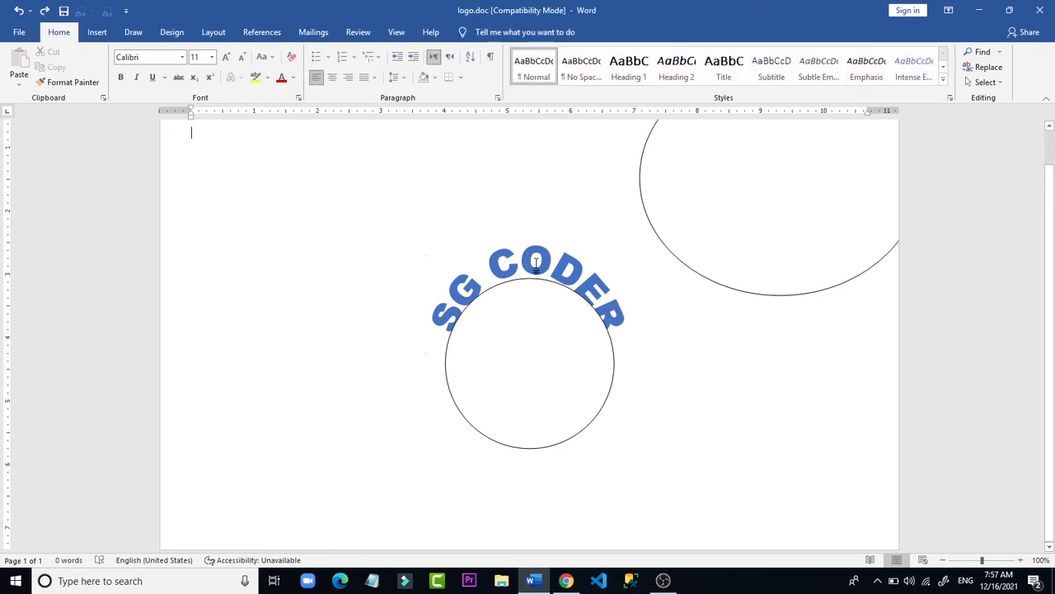
click(535, 251)
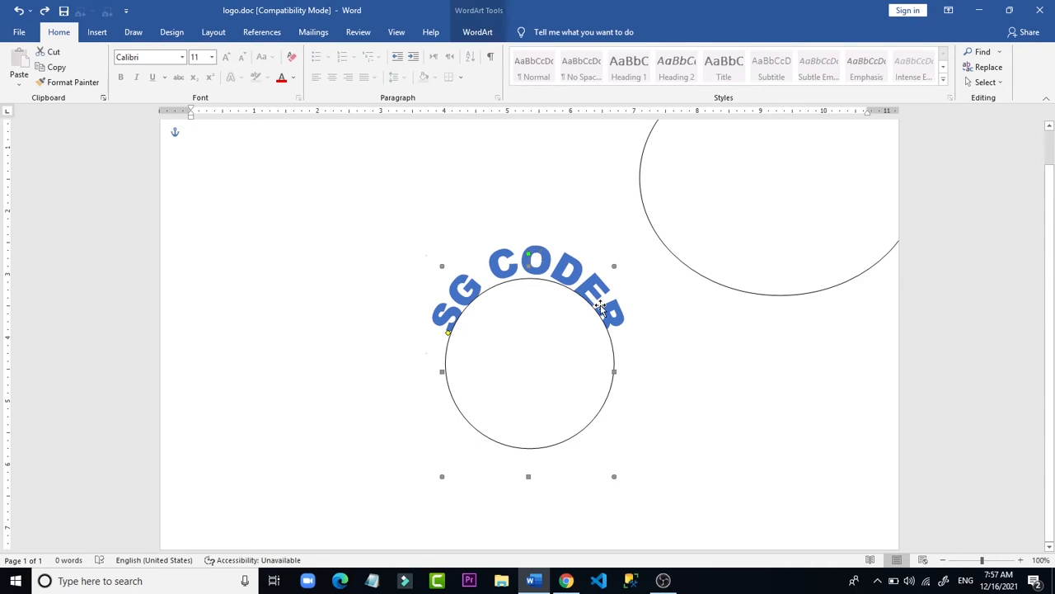
- Adjust the SG CODER WordArt's height and position so that its letters arch over the inner circle's upper edge
click(698, 358)
click(535, 249)
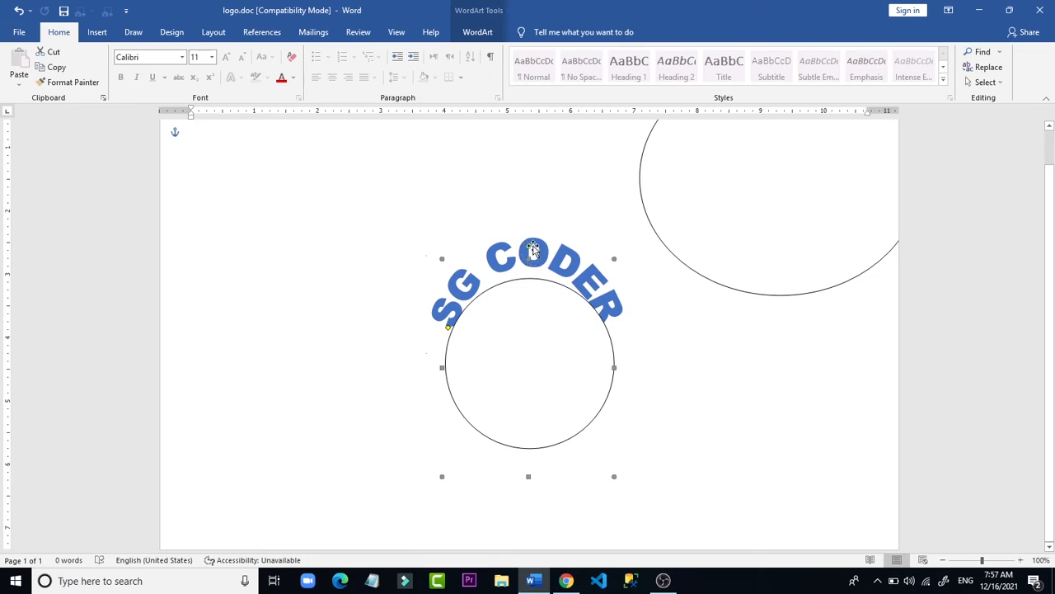
drag(529, 232, 525, 301)
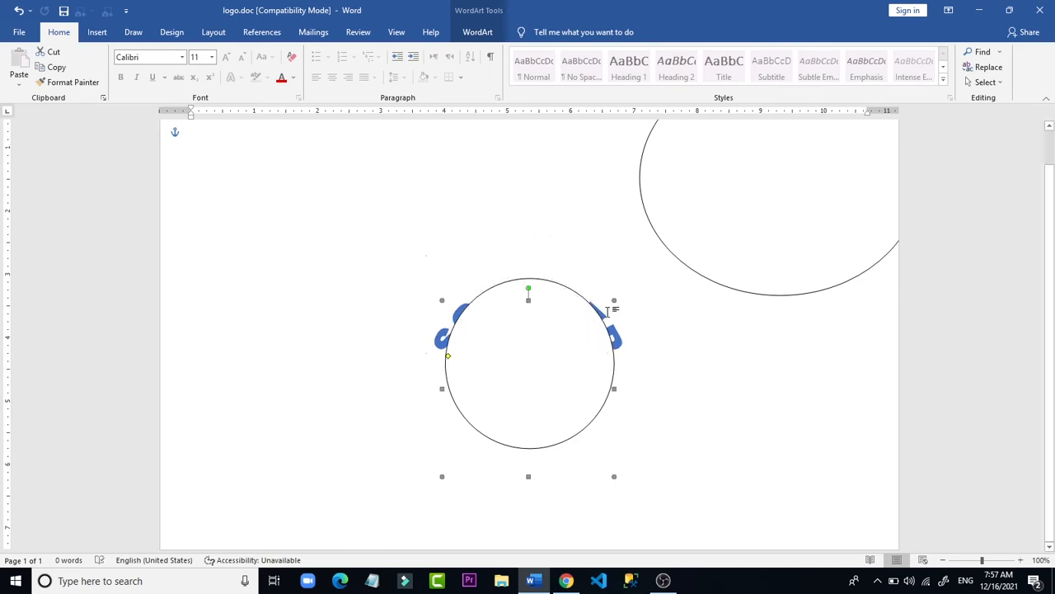
drag(614, 334, 580, 289)
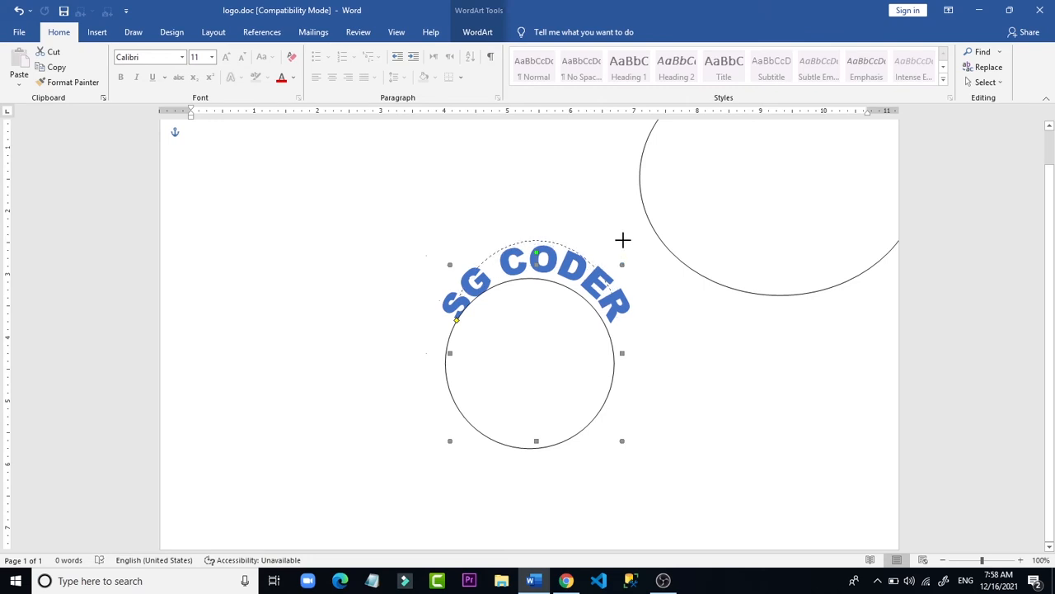
drag(622, 239, 585, 268)
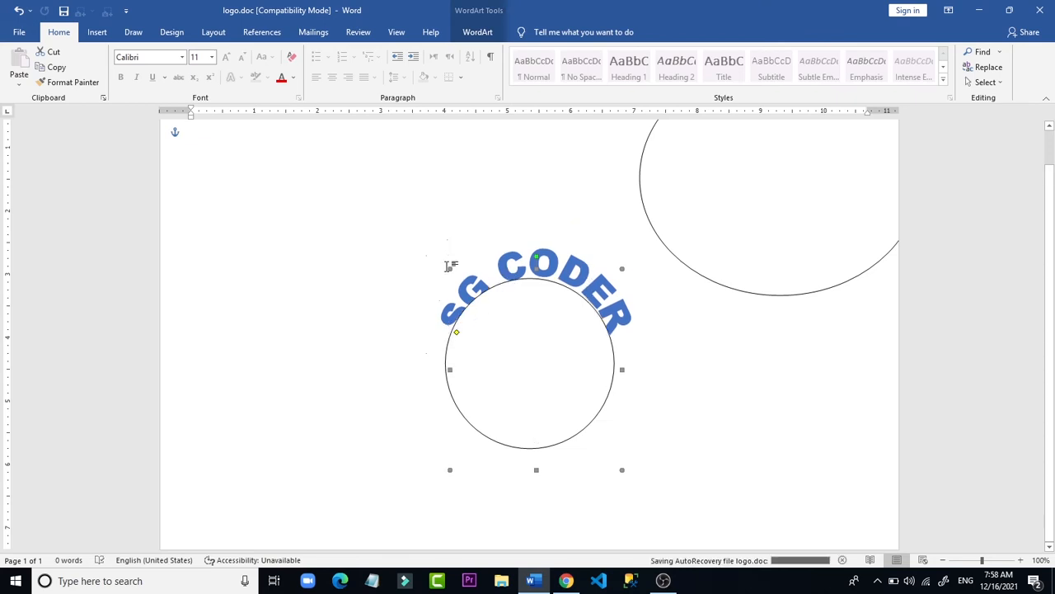
- Enlarge the SG CODER WordArt toward its upper left, and nudge it down onto the inner circle's upper edge
drag(448, 270, 437, 251)
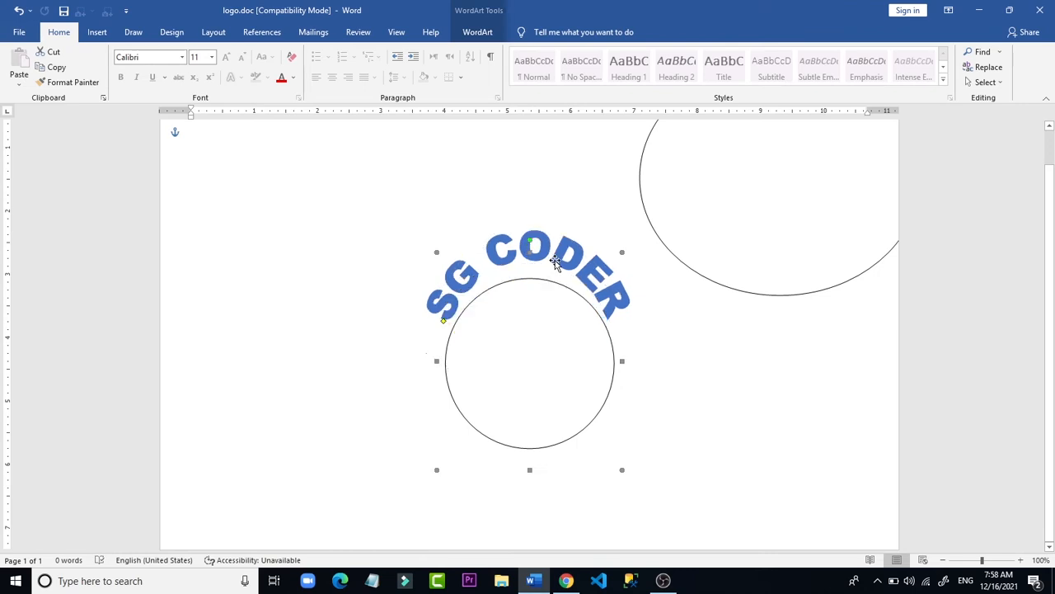
key(Down)
key(Down)
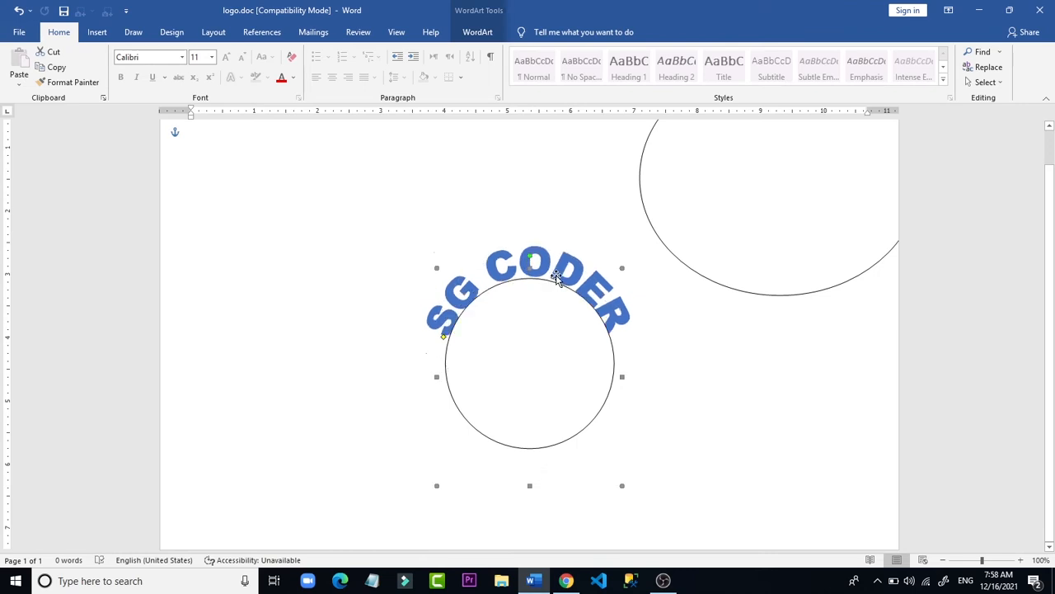
click(683, 337)
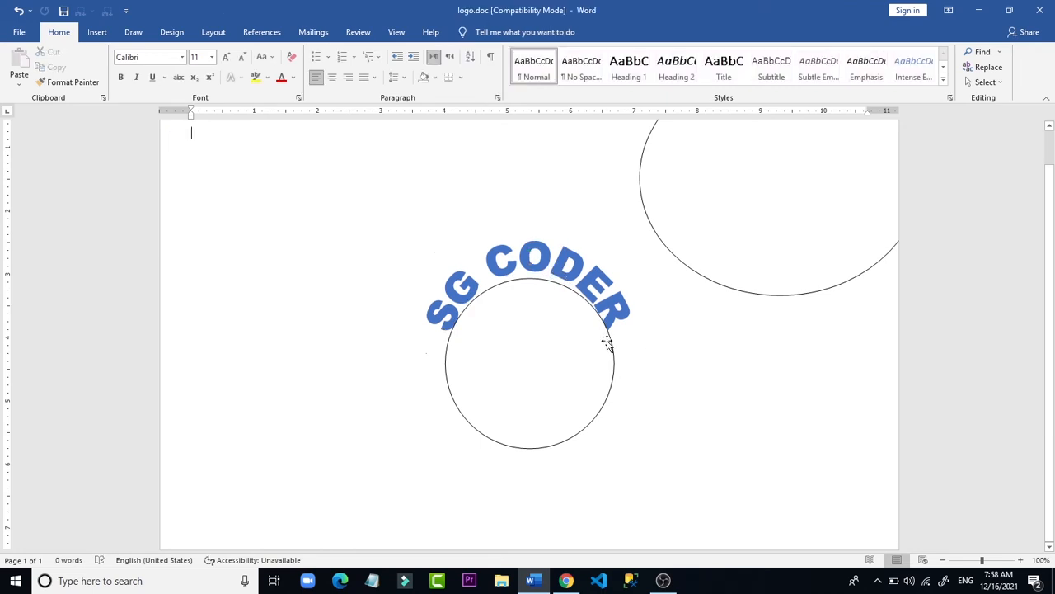
- Narrow the inner circle to about 2.54 inches wide, and shift it slightly right to centre it under the SG CODER lettering
click(607, 342)
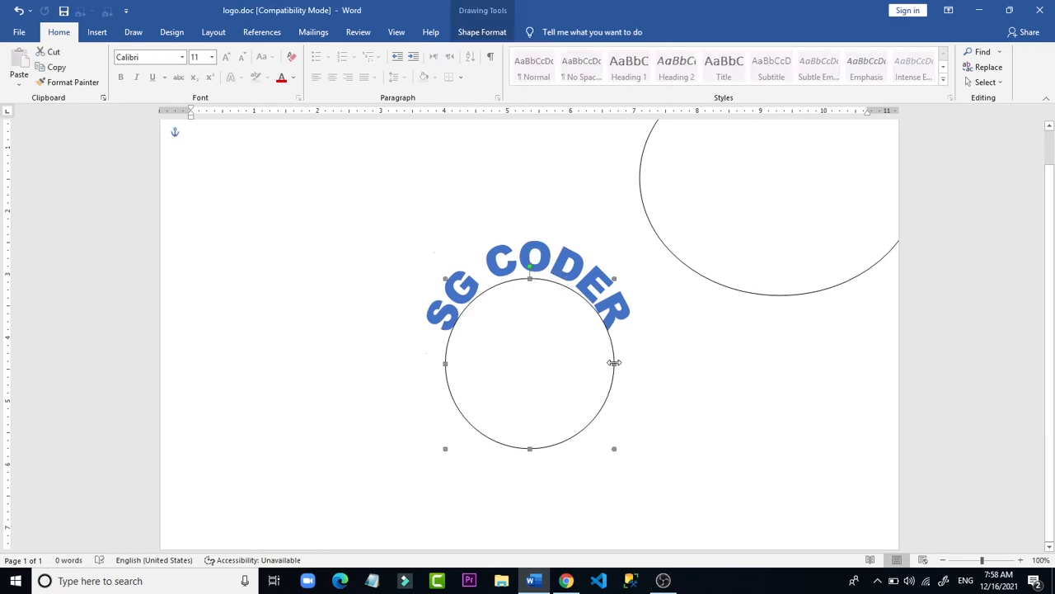
drag(606, 363, 606, 363)
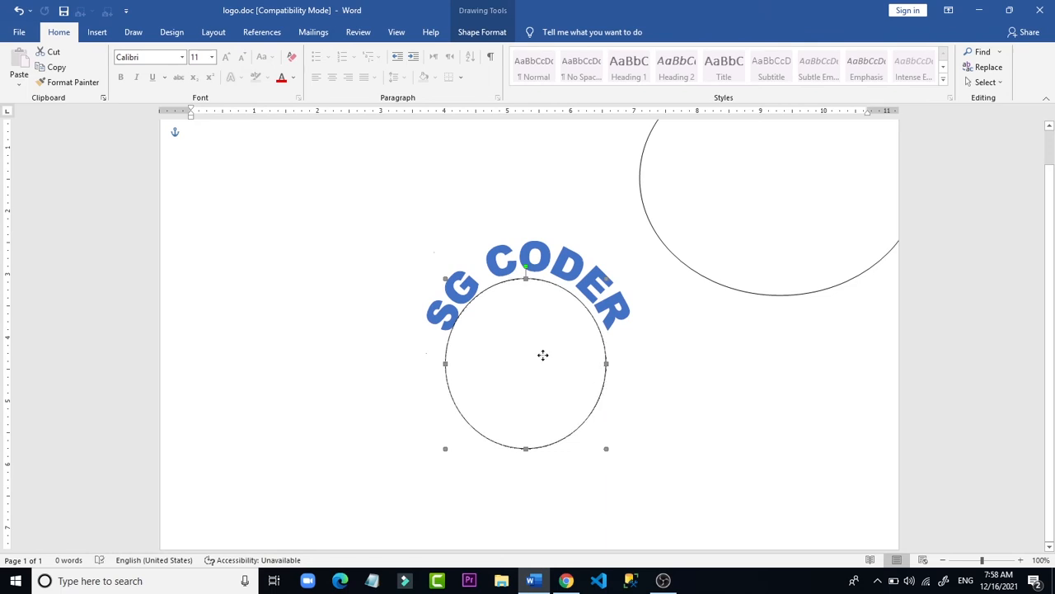
drag(542, 354, 545, 356)
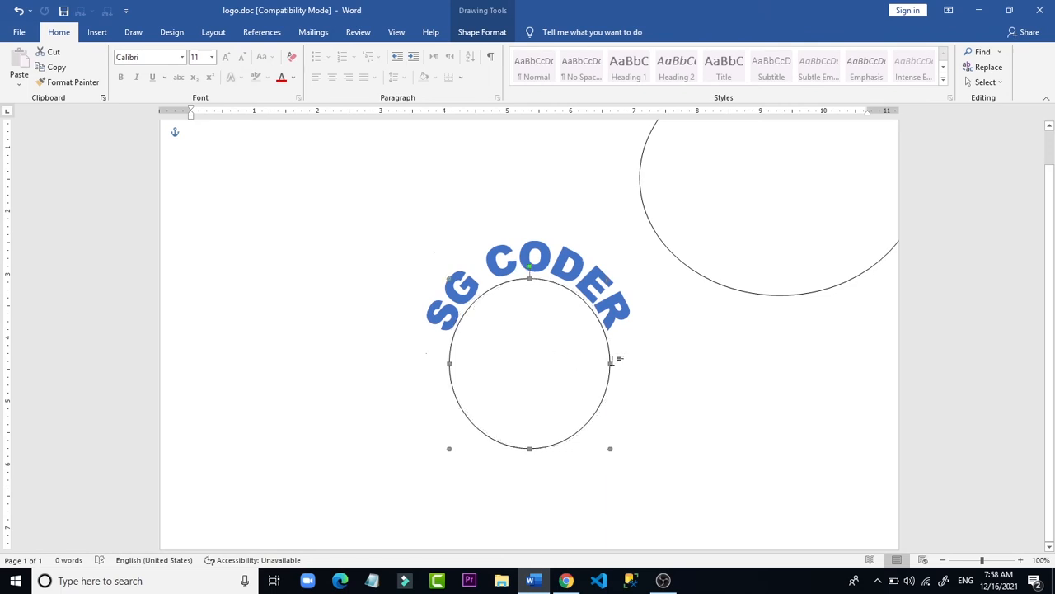
click(685, 367)
- Try filling the inner circle with standard light blue, and undo the fill
click(570, 358)
click(483, 31)
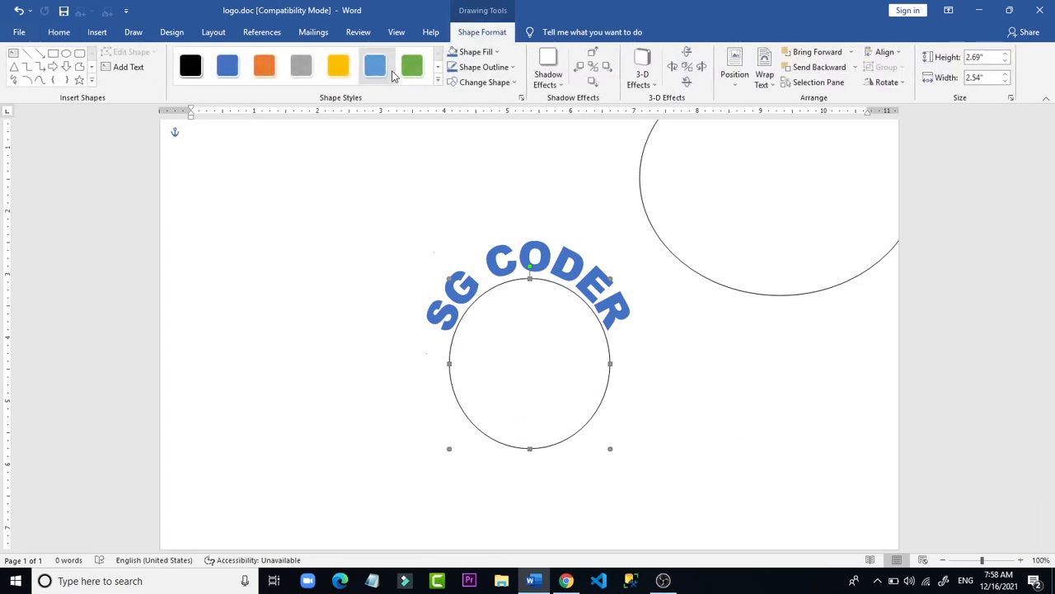
click(476, 53)
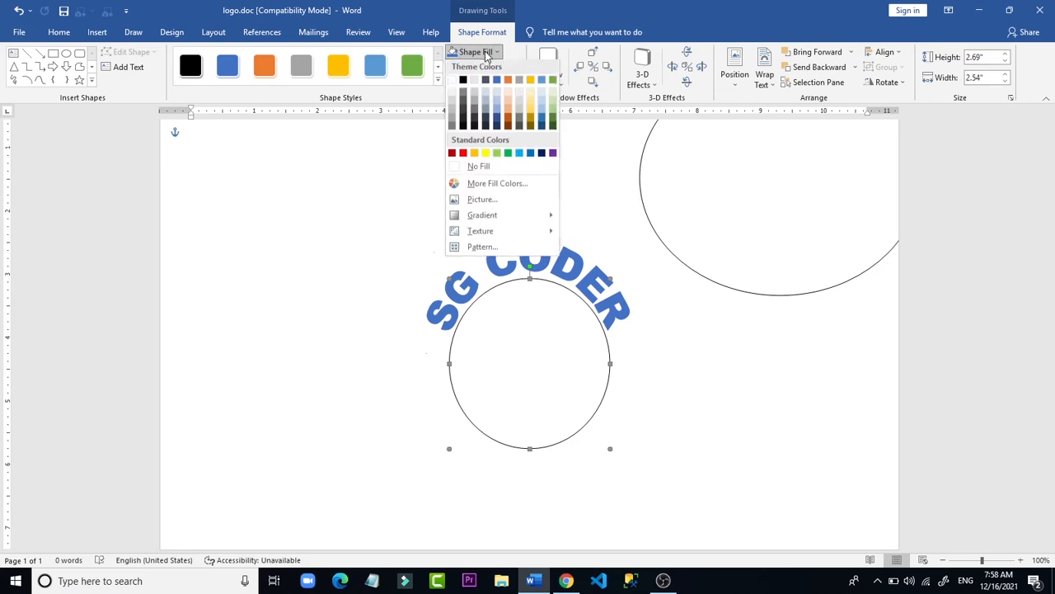
click(520, 159)
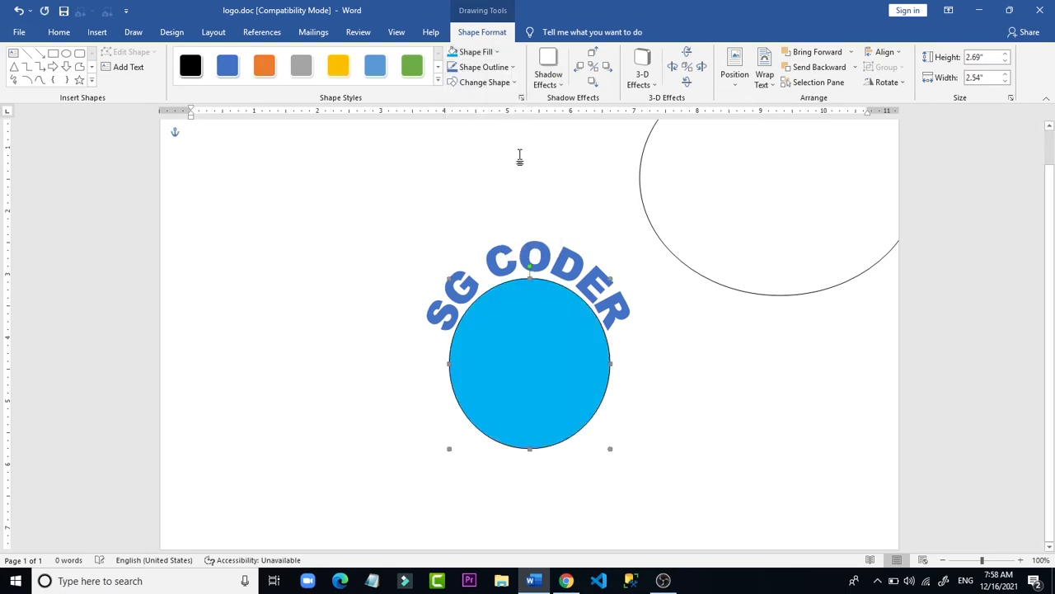
click(489, 55)
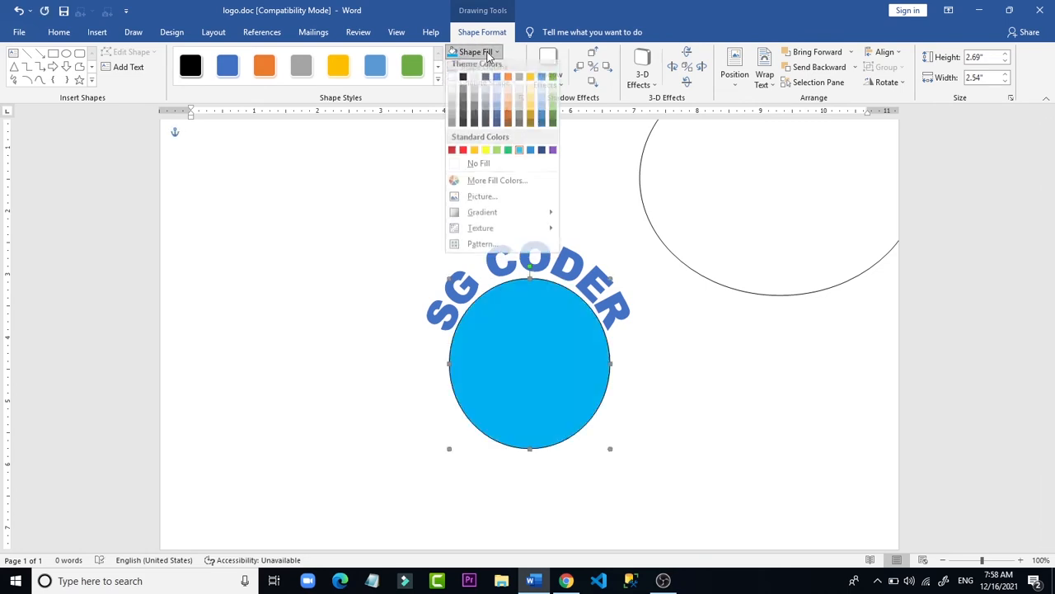
key(Escape)
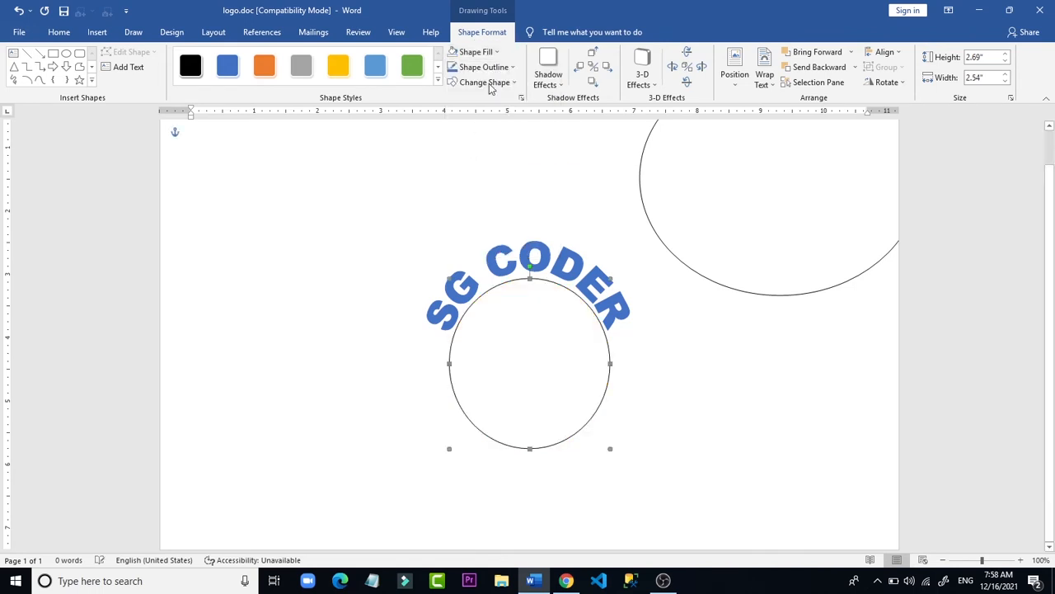
- Set both the outline and the fill of the inner circle to standard light blue
click(484, 67)
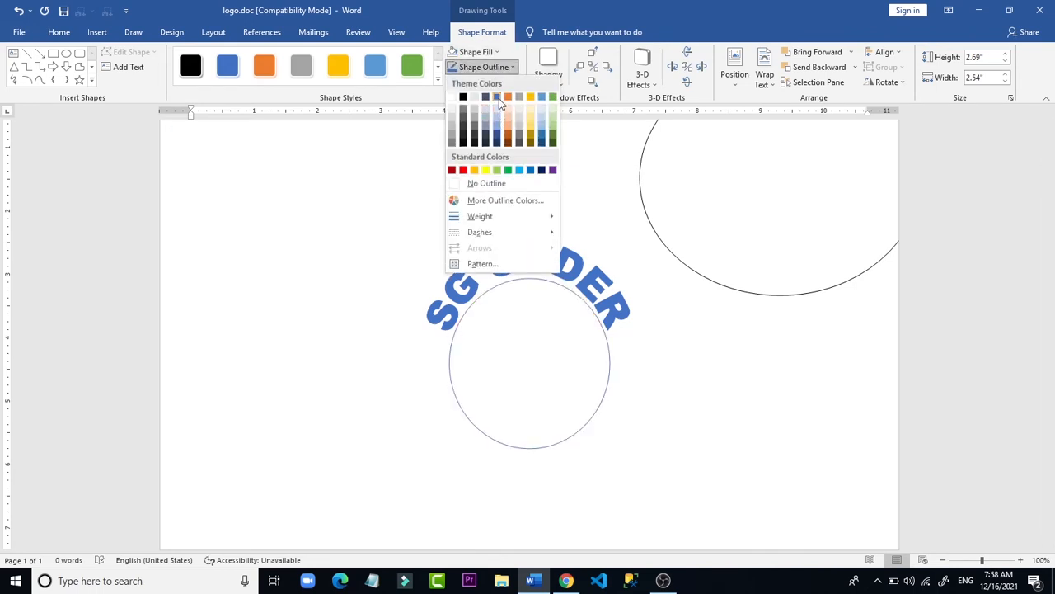
click(519, 171)
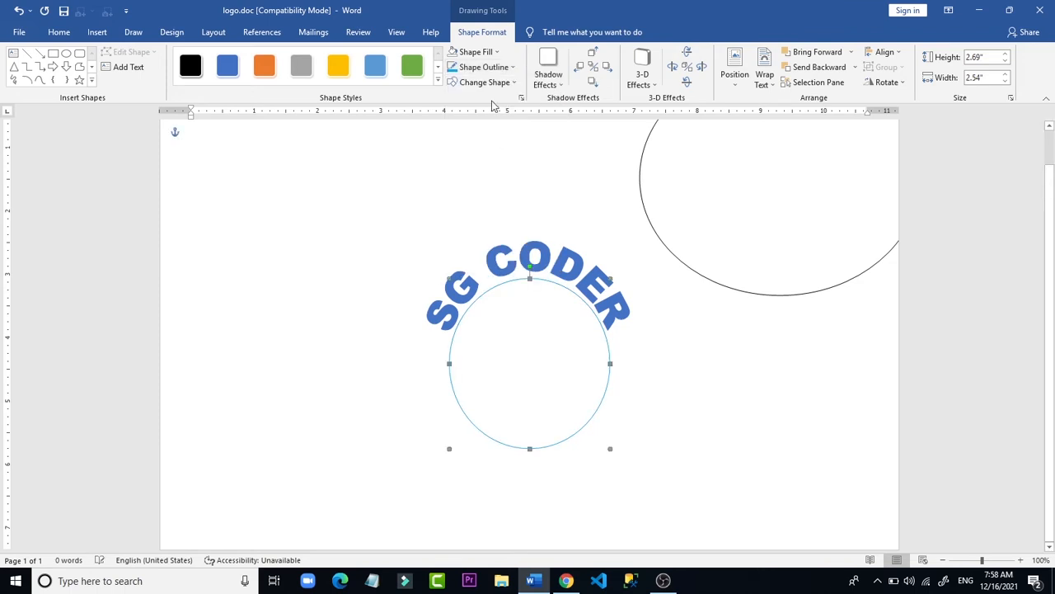
click(475, 52)
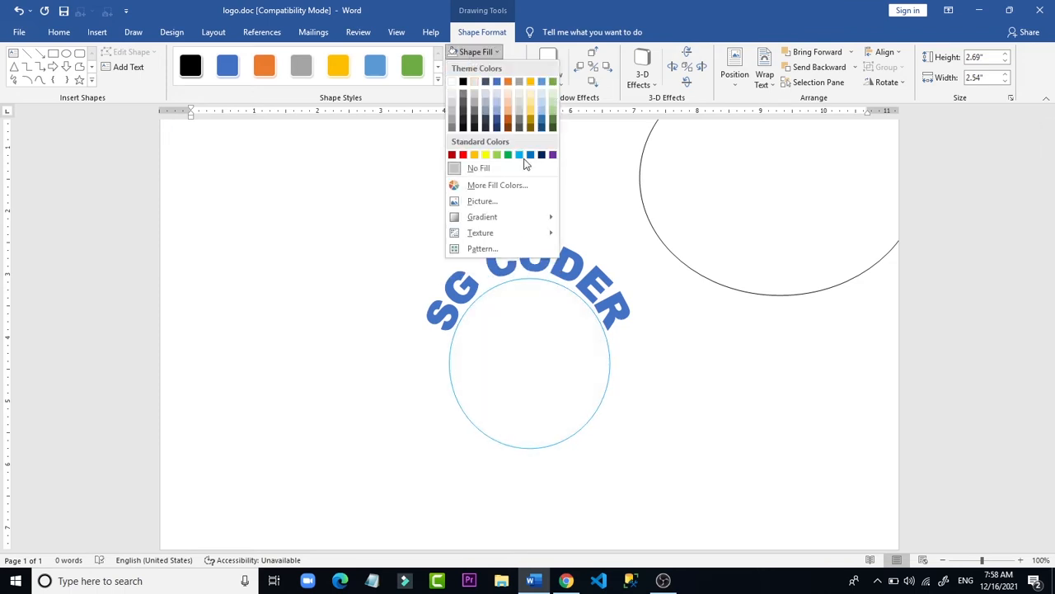
click(520, 155)
click(690, 346)
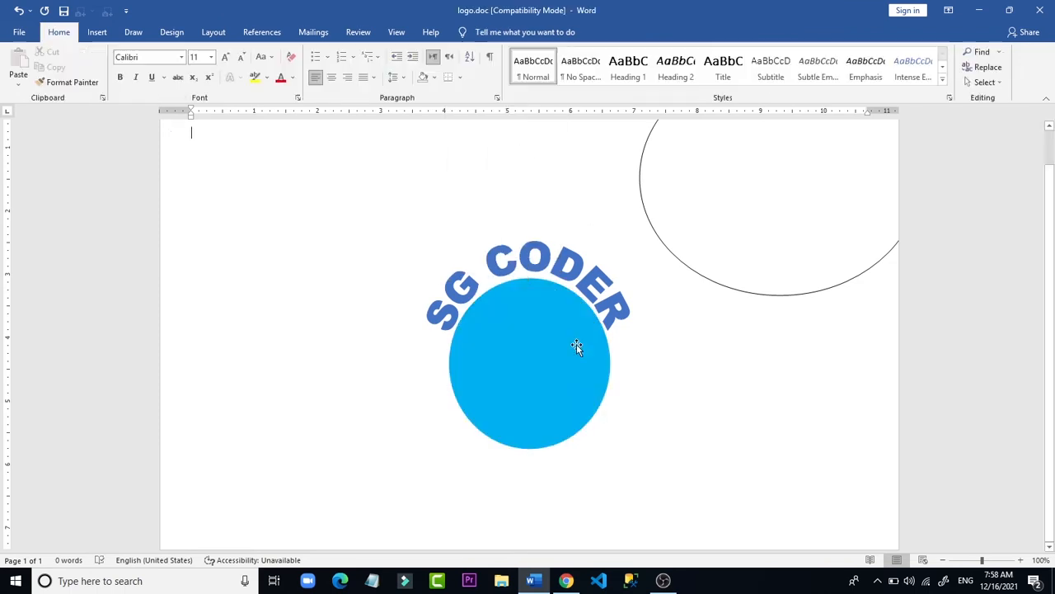
- Move the large outlined circle around the lettering and blue circle, and fit it by narrowing its right side and extending its bottom
click(570, 346)
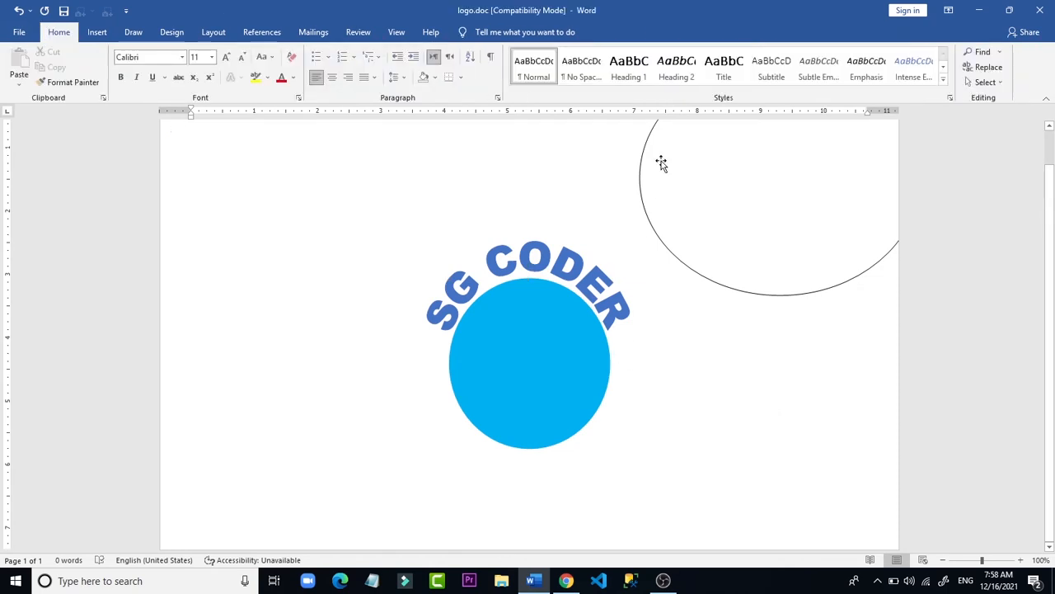
drag(662, 162, 415, 344)
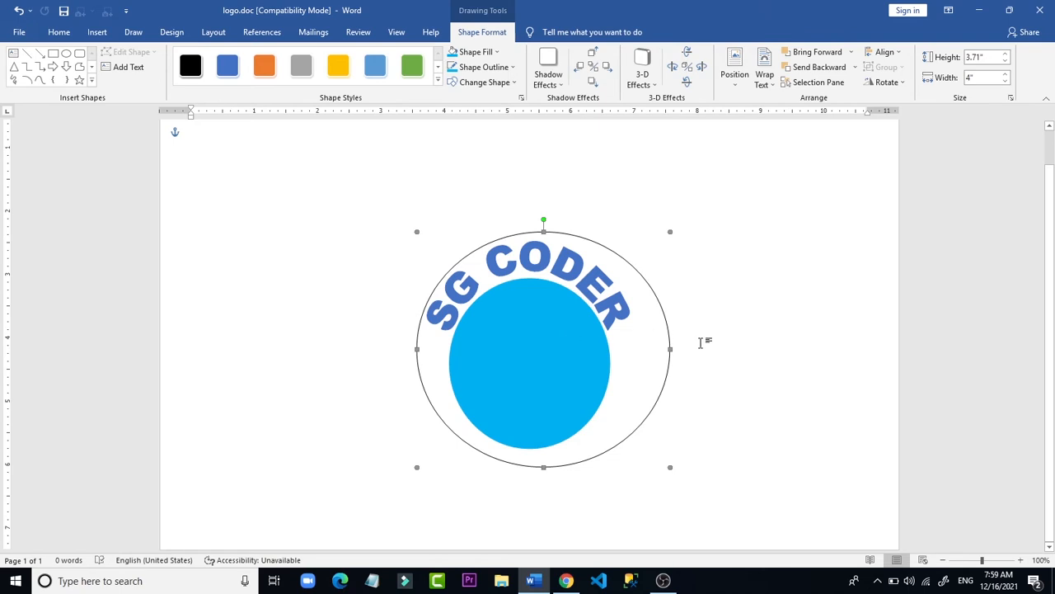
click(673, 356)
click(669, 353)
click(673, 349)
click(667, 350)
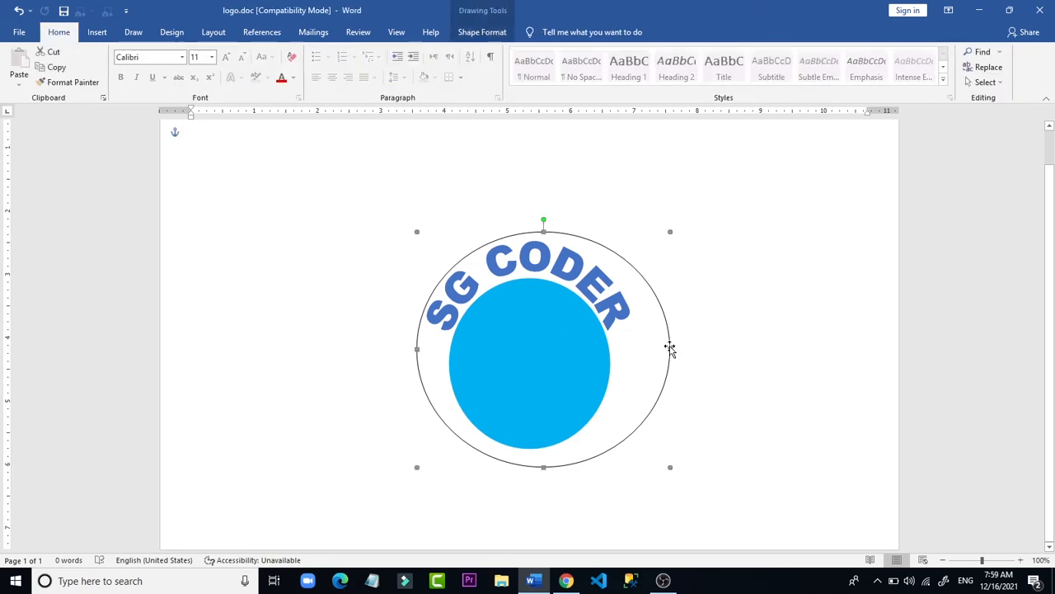
drag(665, 349, 641, 348)
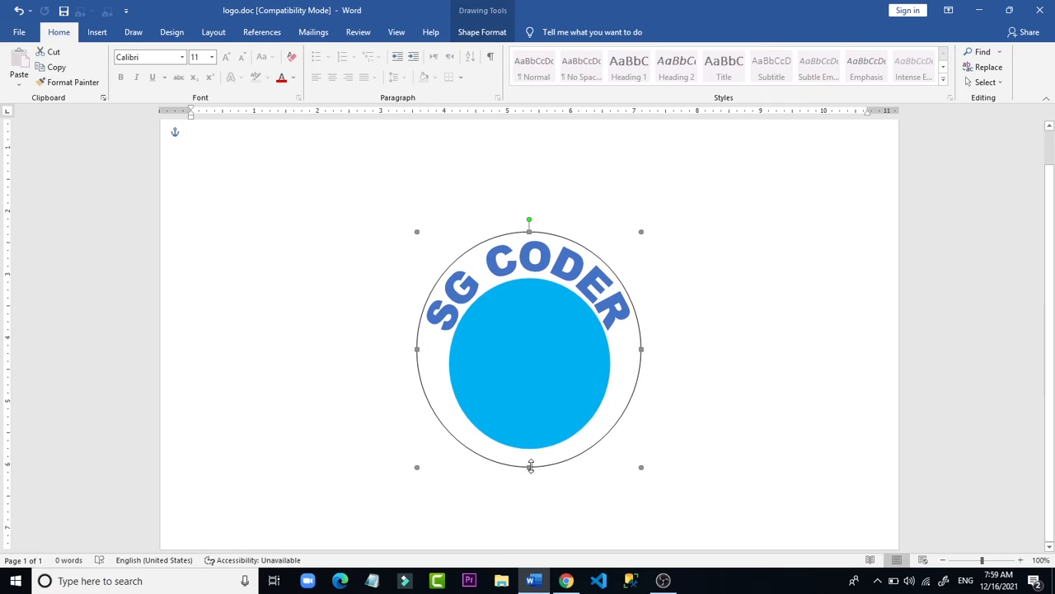
drag(530, 473, 530, 487)
click(659, 484)
- Shrink the blue inner circle from its bottom and right side until it is evenly round
click(563, 364)
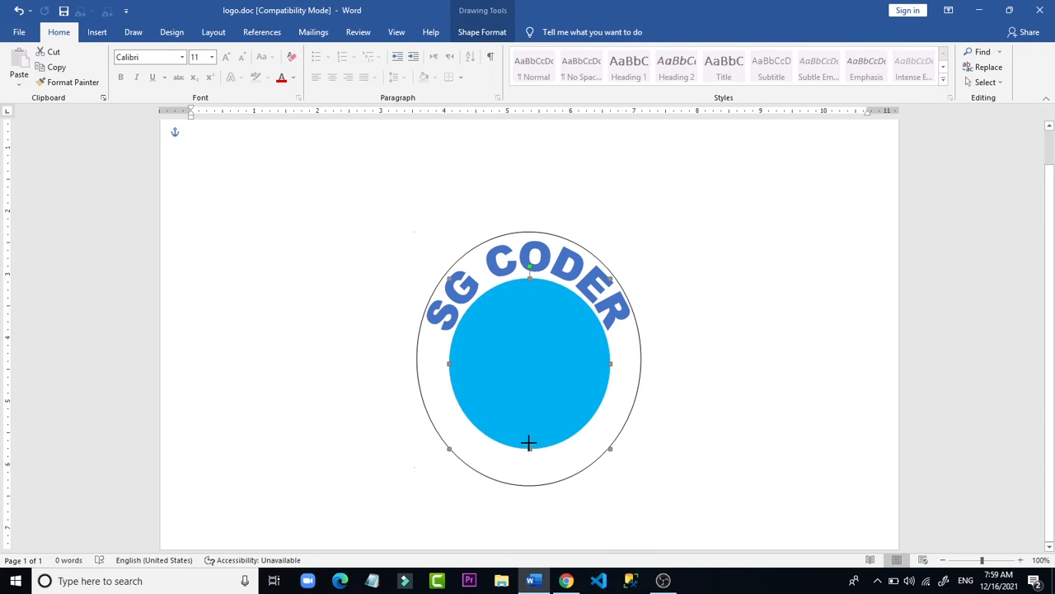
drag(528, 443, 529, 431)
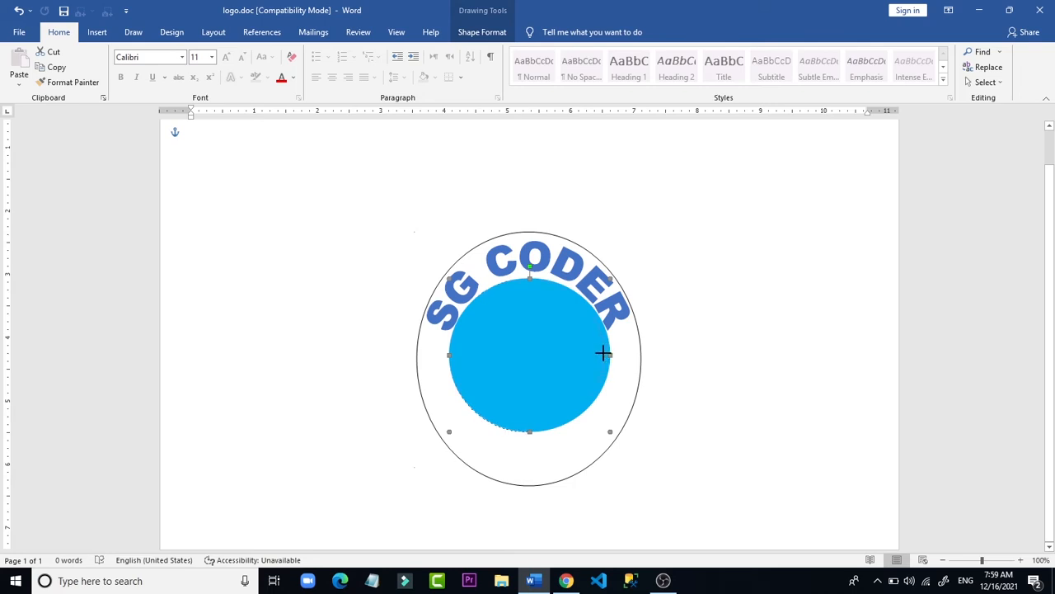
drag(603, 353, 597, 355)
click(706, 341)
- Nudge the blue circle right and slightly up in small increments to centre it beneath the SG CODER lettering
click(561, 360)
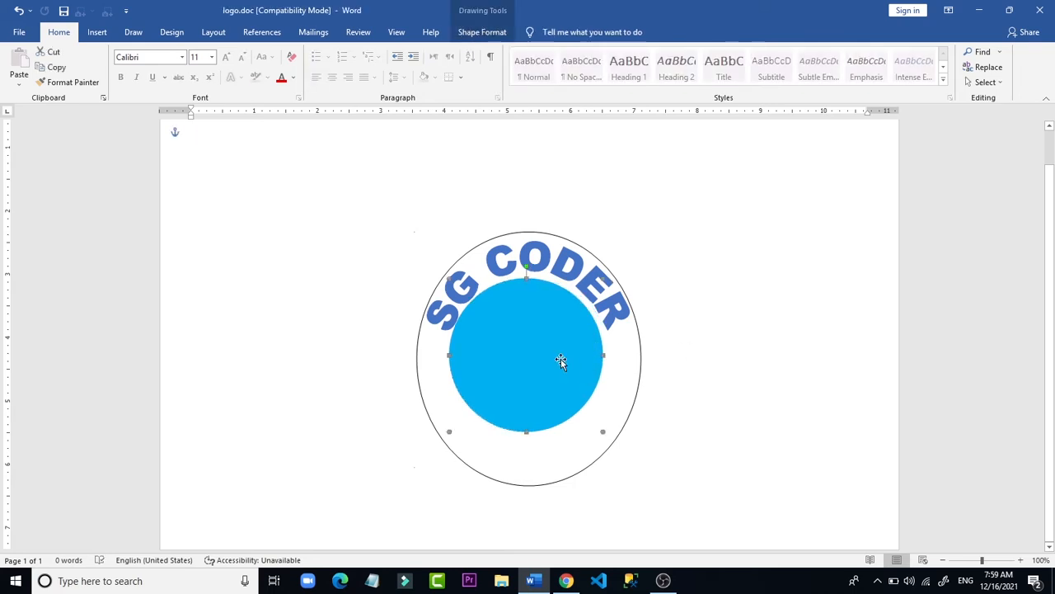
key(ctrl+Right)
key(ctrl+Right)
key(ctrl+Right)
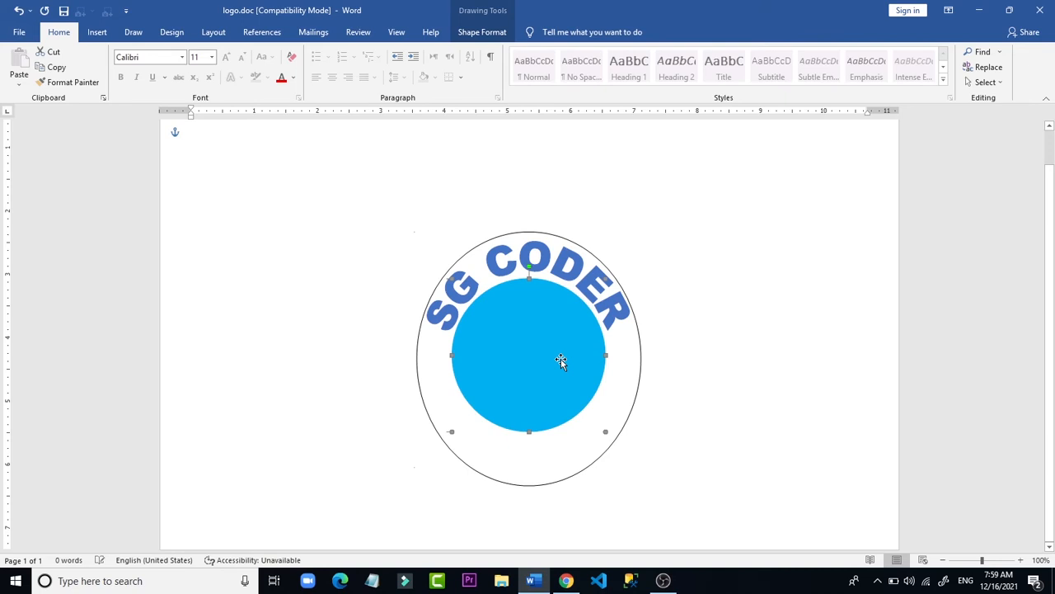
key(ctrl+Right)
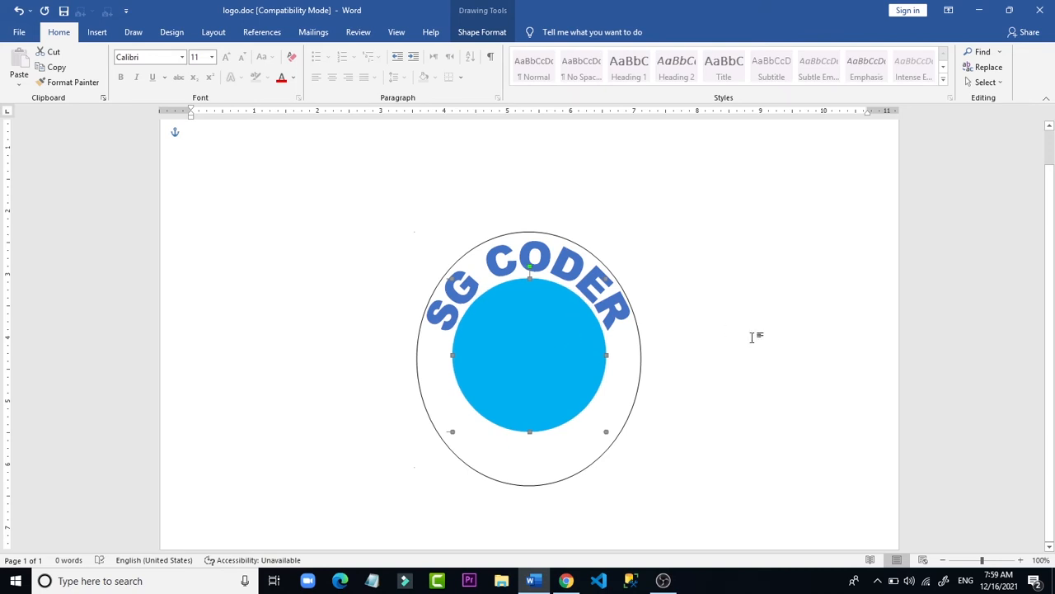
key(ctrl+Up)
key(ctrl+Left)
key(ctrl+Left)
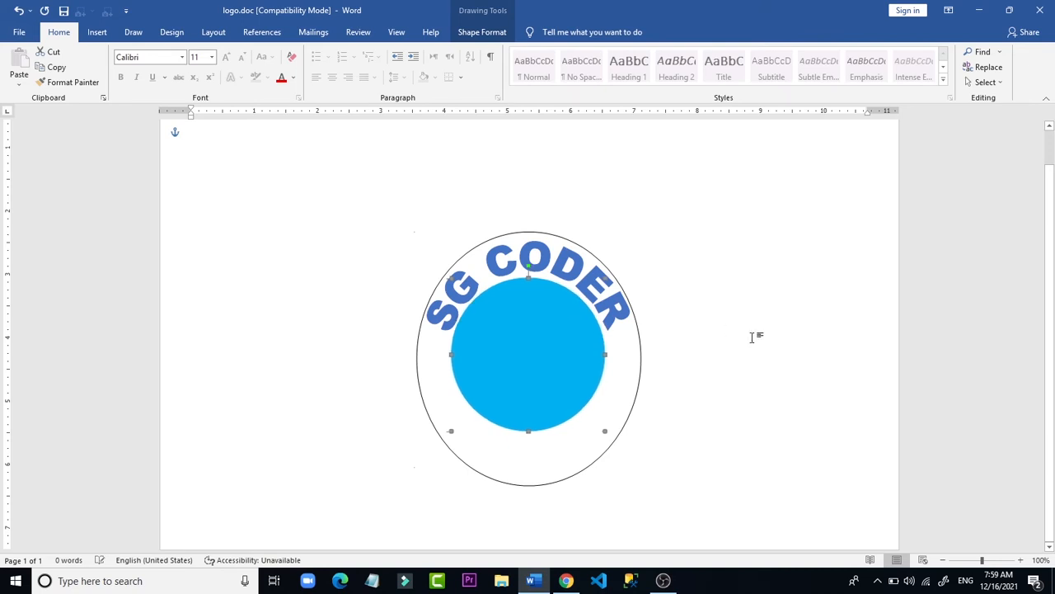
click(762, 381)
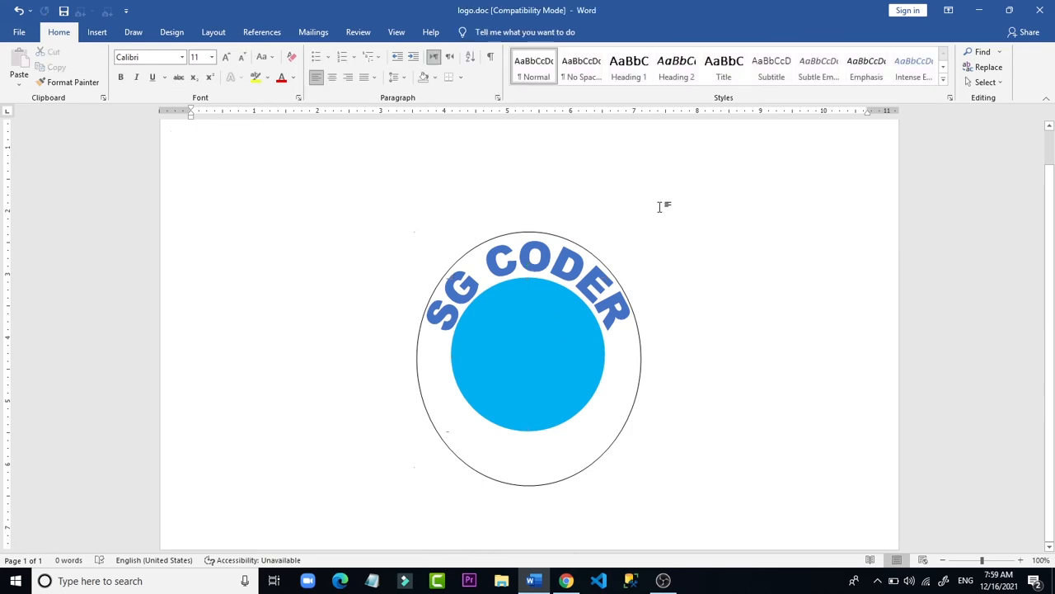
click(511, 338)
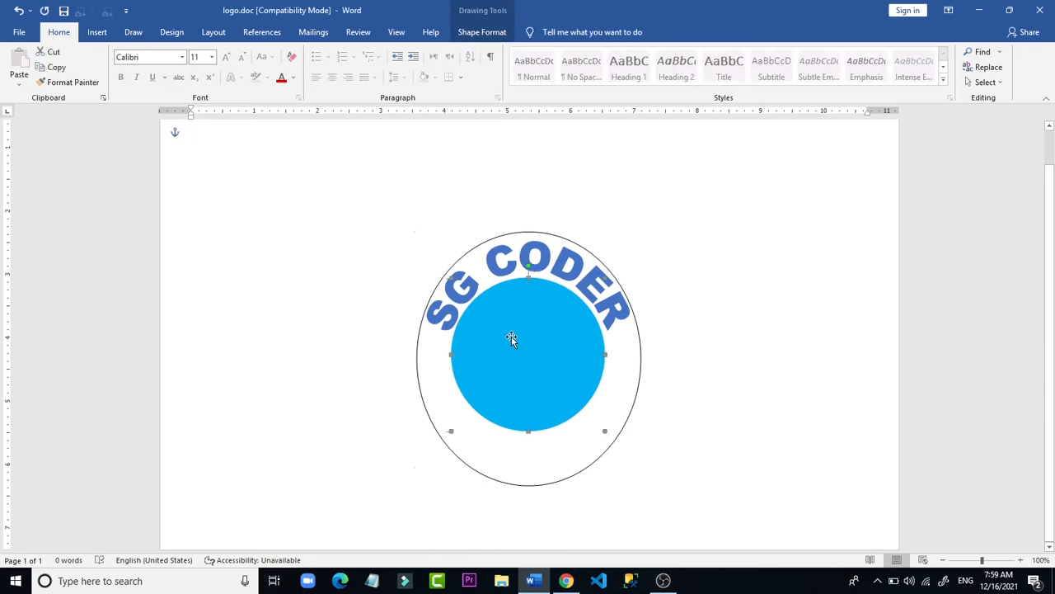
click(742, 415)
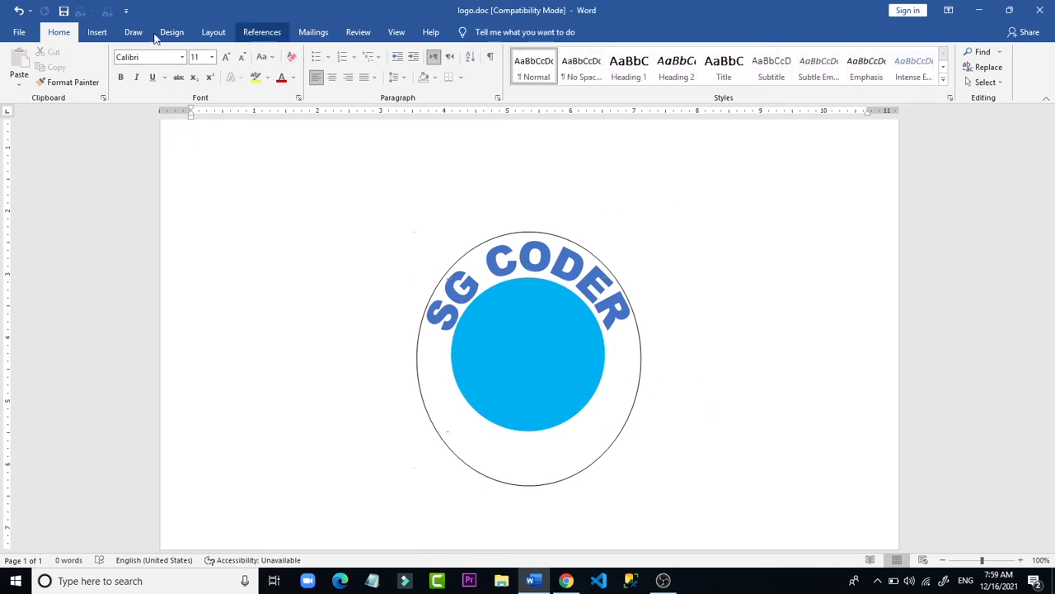
- Draw a five-point star about 1.33" wide and 1.25" high, and centre it inside the light blue circle
click(99, 33)
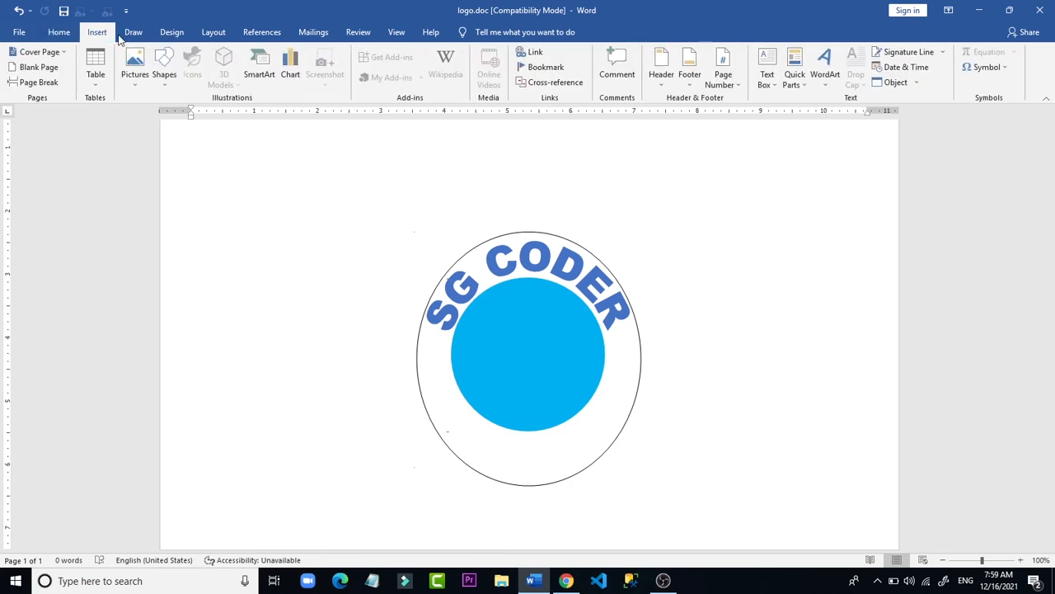
click(165, 78)
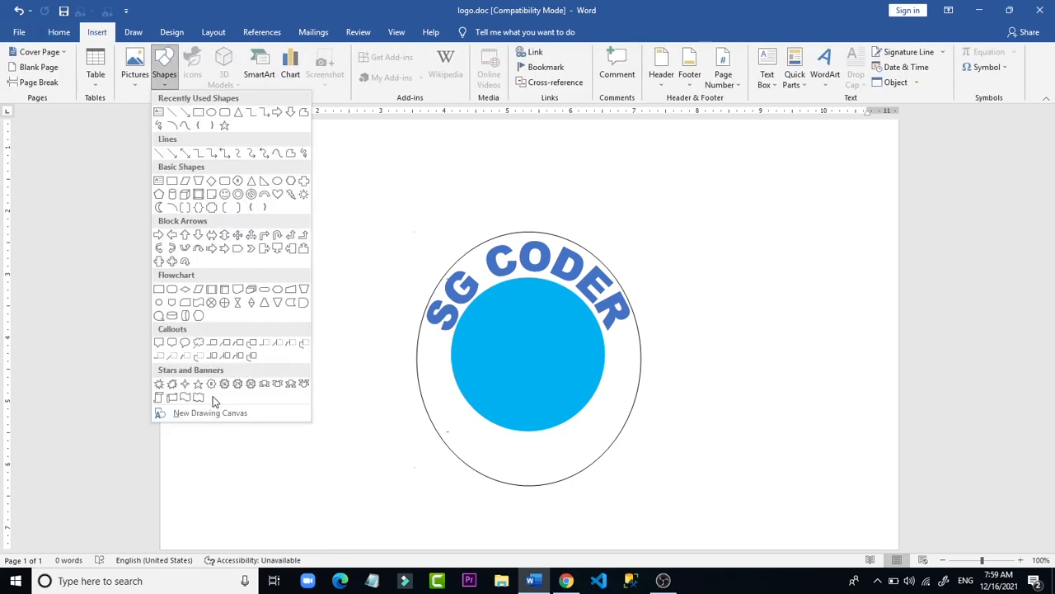
click(198, 383)
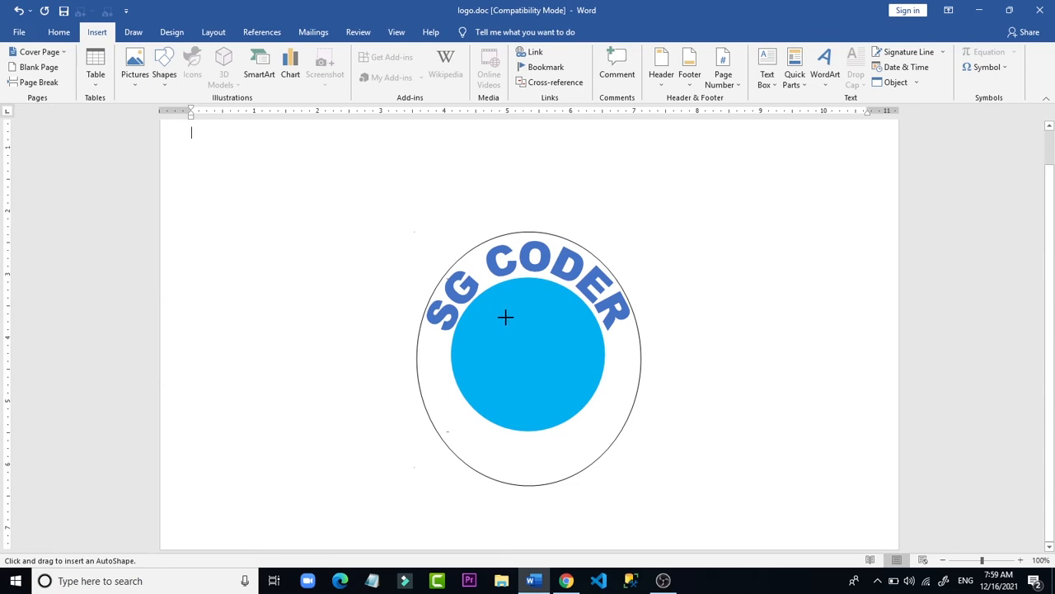
mouse_move(505, 316)
mouse_down()
mouse_move(535, 371)
mouse_move(596, 403)
mouse_move(587, 395)
mouse_up()
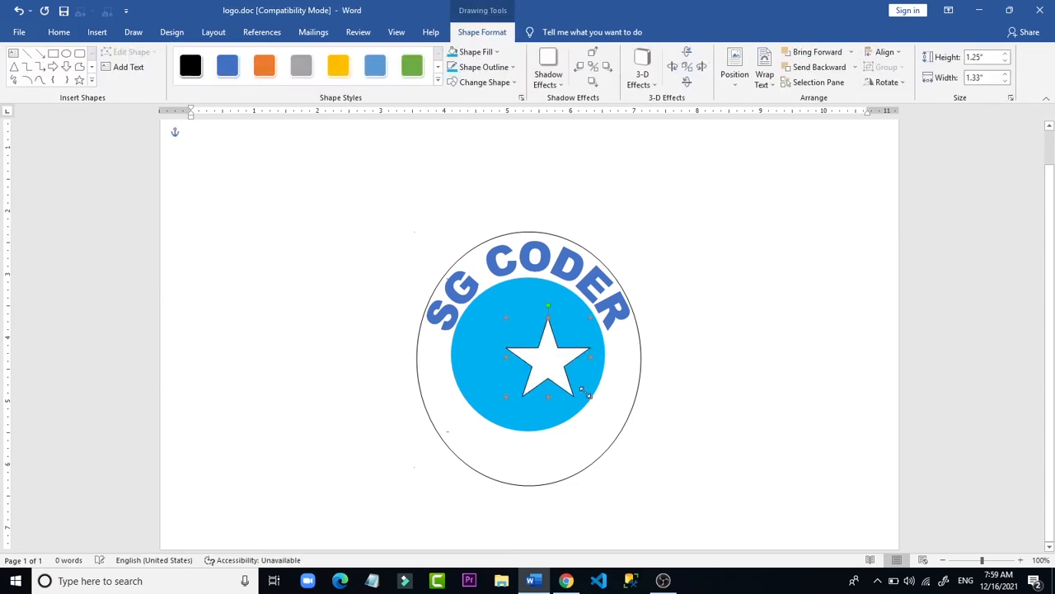
drag(547, 349, 531, 342)
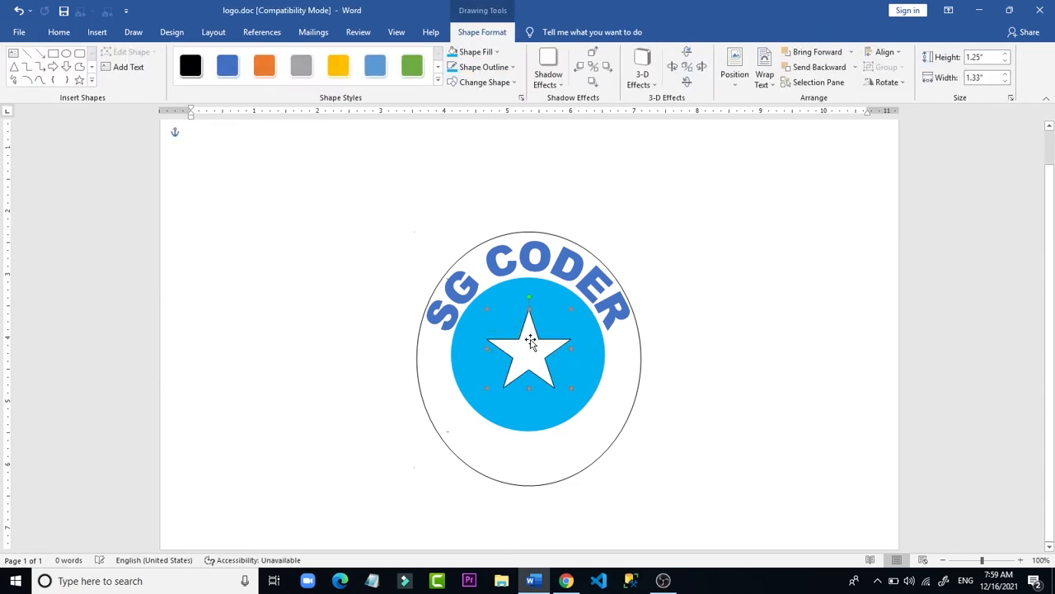
- Set the outline of the central star to white
click(484, 66)
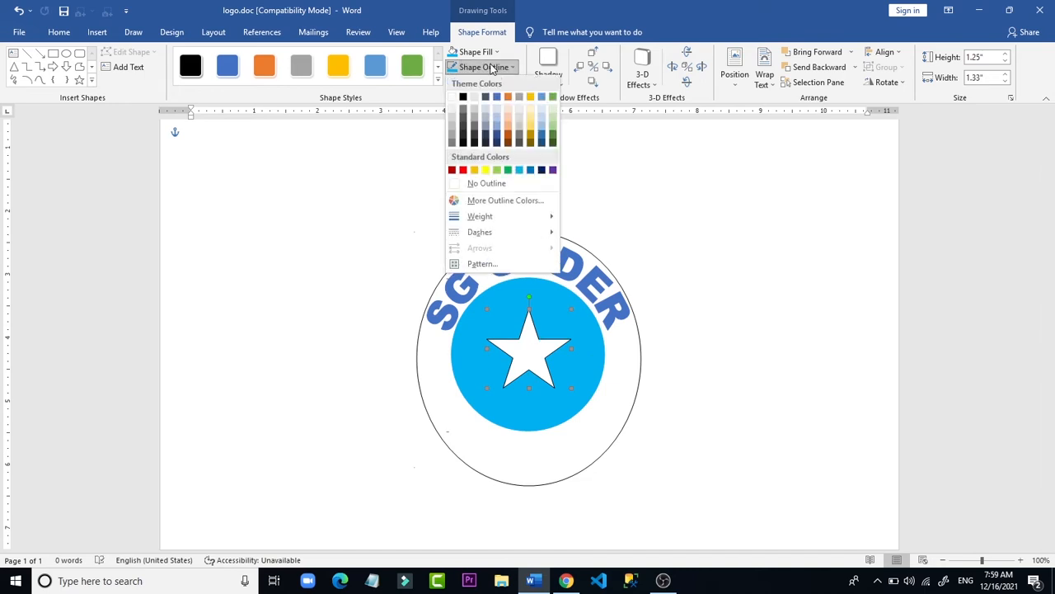
click(452, 98)
click(769, 379)
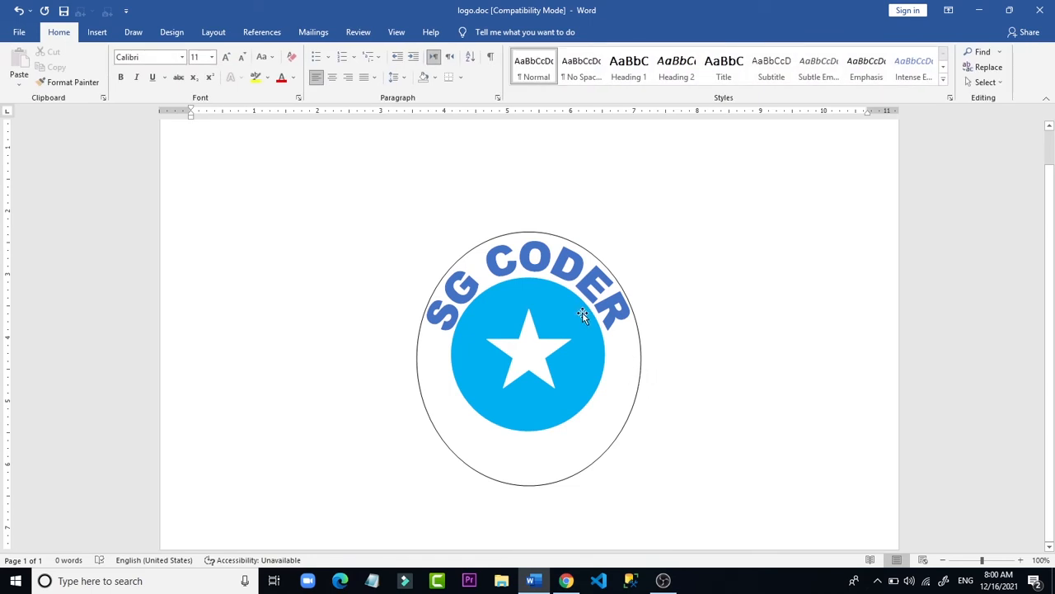
- Duplicate the star, shrink the copy to about 0.65" by 0.59" just left of the blue circle, and fill it with standard light blue
click(535, 373)
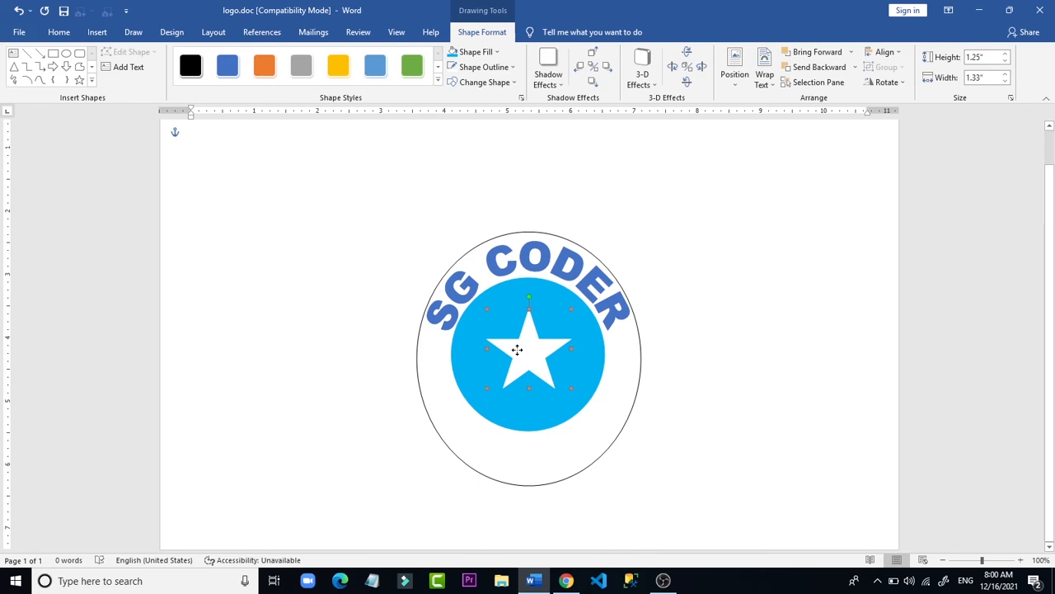
key(ctrl+v)
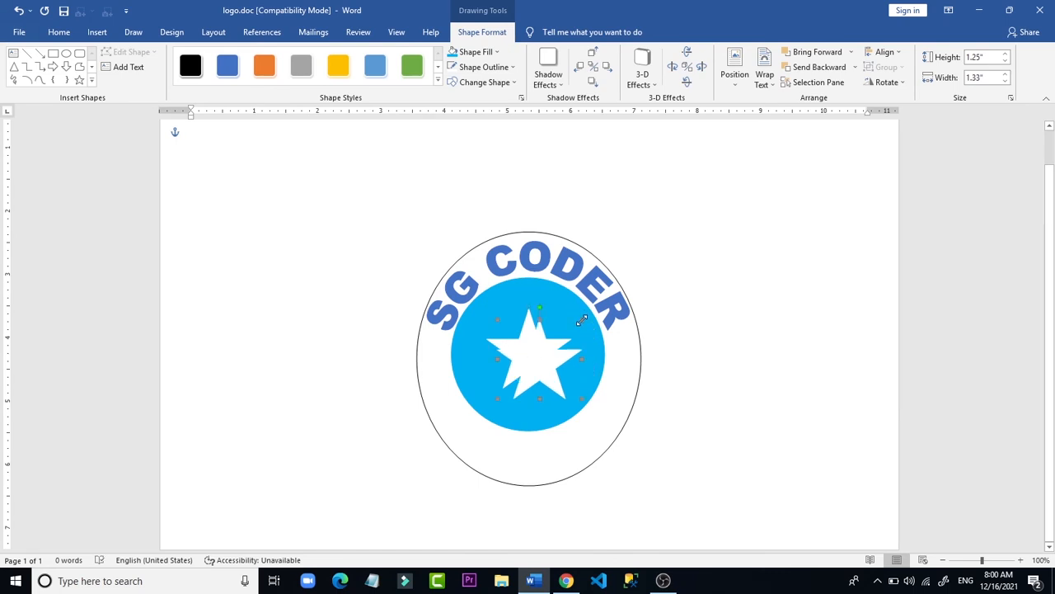
drag(582, 320, 440, 368)
click(484, 51)
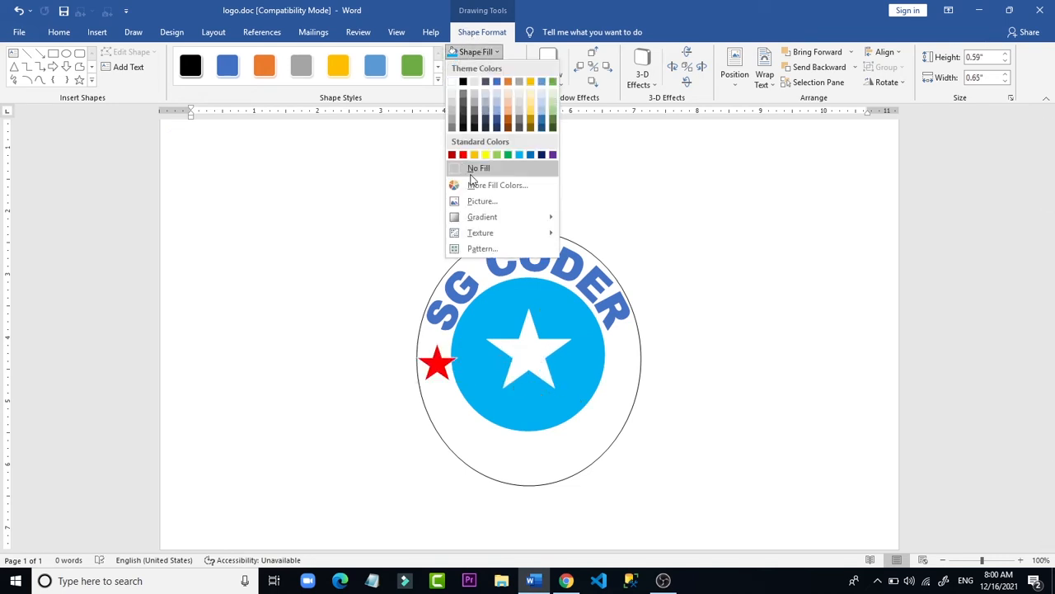
click(519, 155)
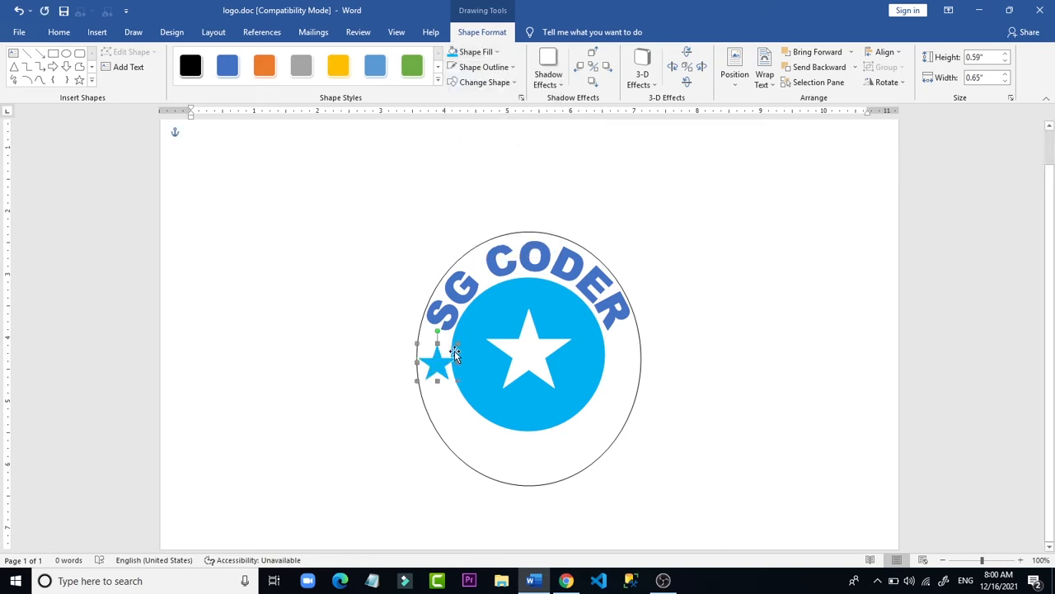
- Remove the outline from the SG CODER lettering
click(458, 254)
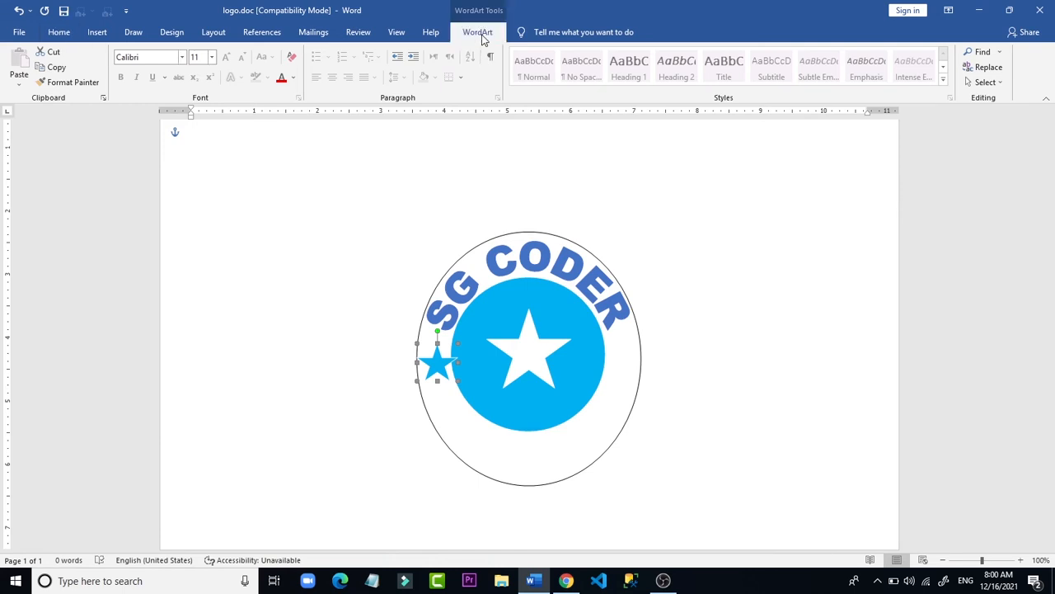
click(481, 34)
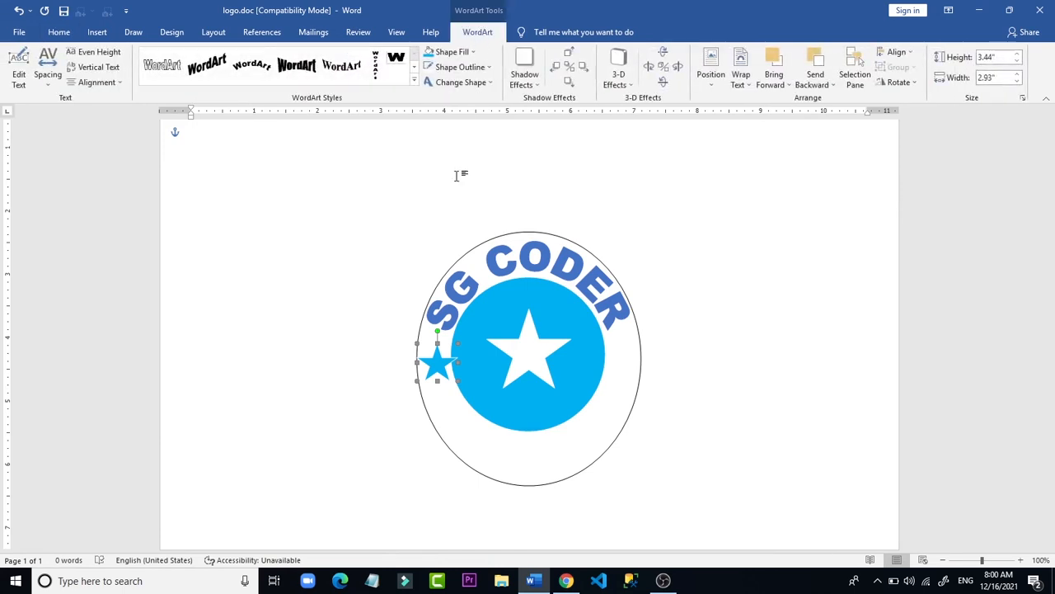
click(455, 68)
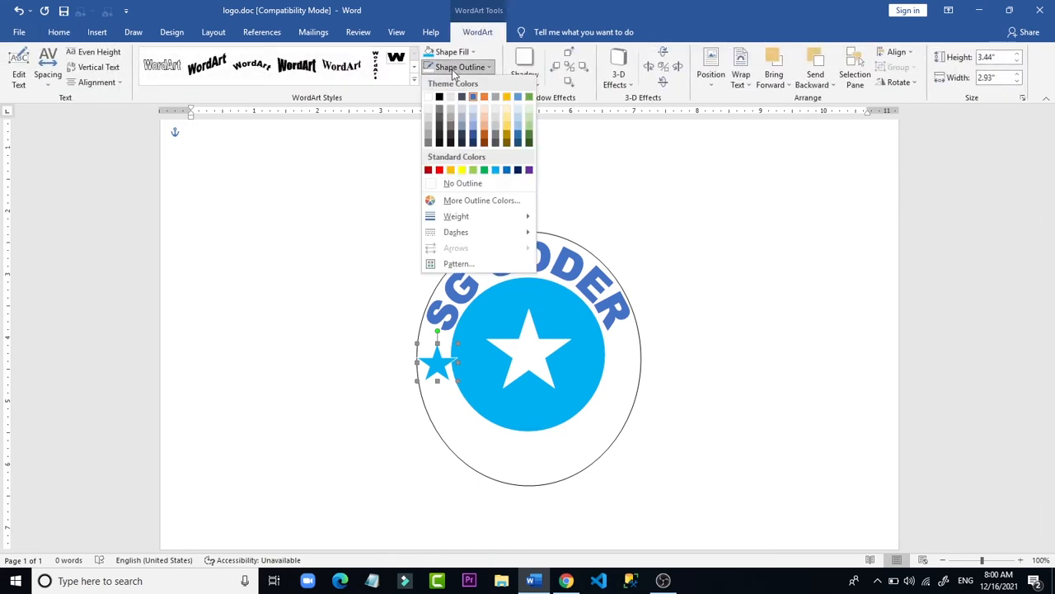
click(462, 182)
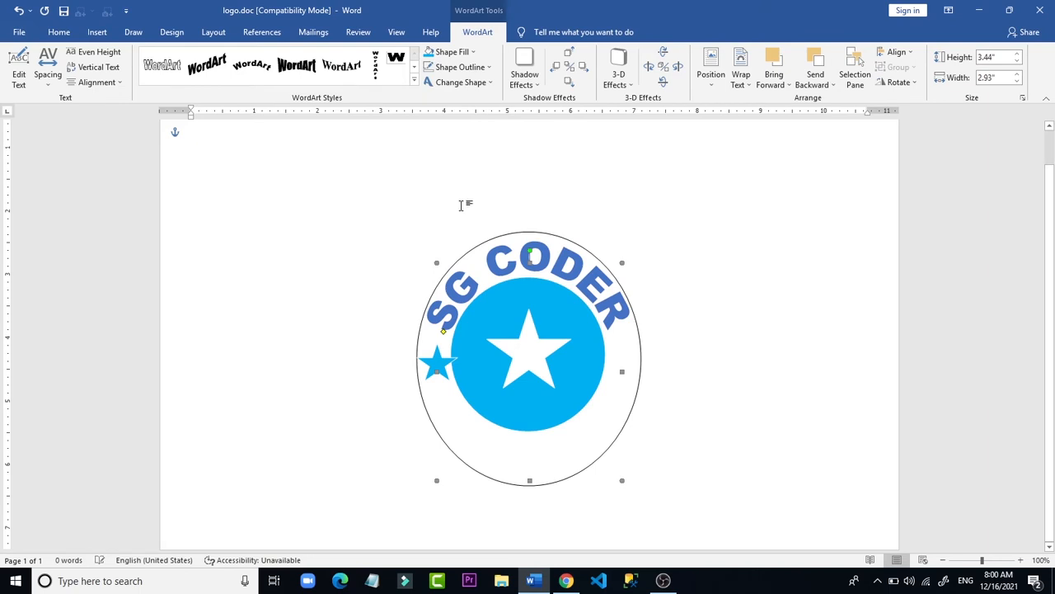
- Remove the outline from the small light blue star left of the inner circle
click(440, 371)
click(394, 351)
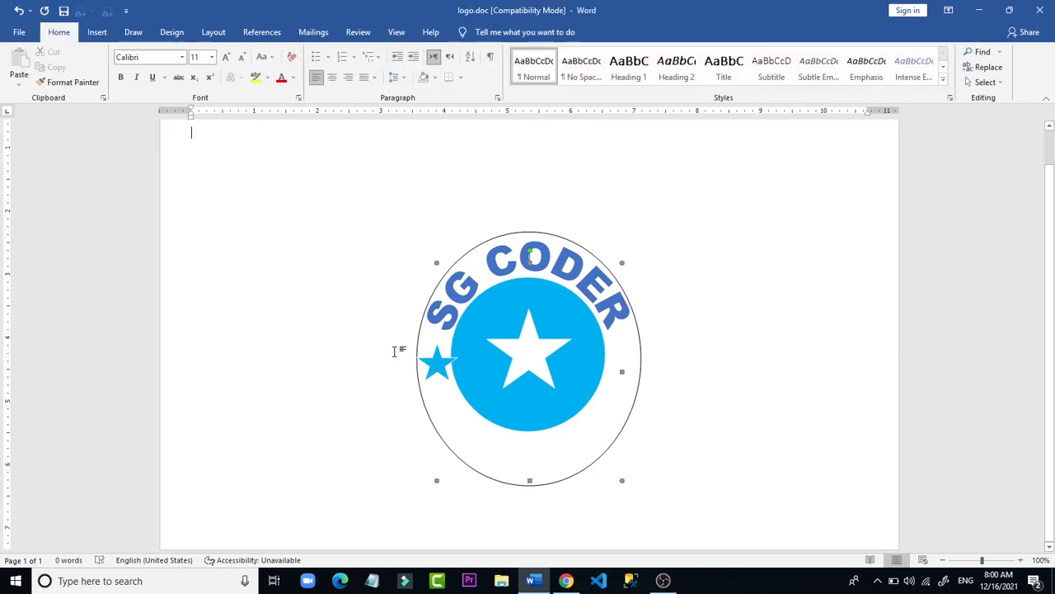
click(437, 363)
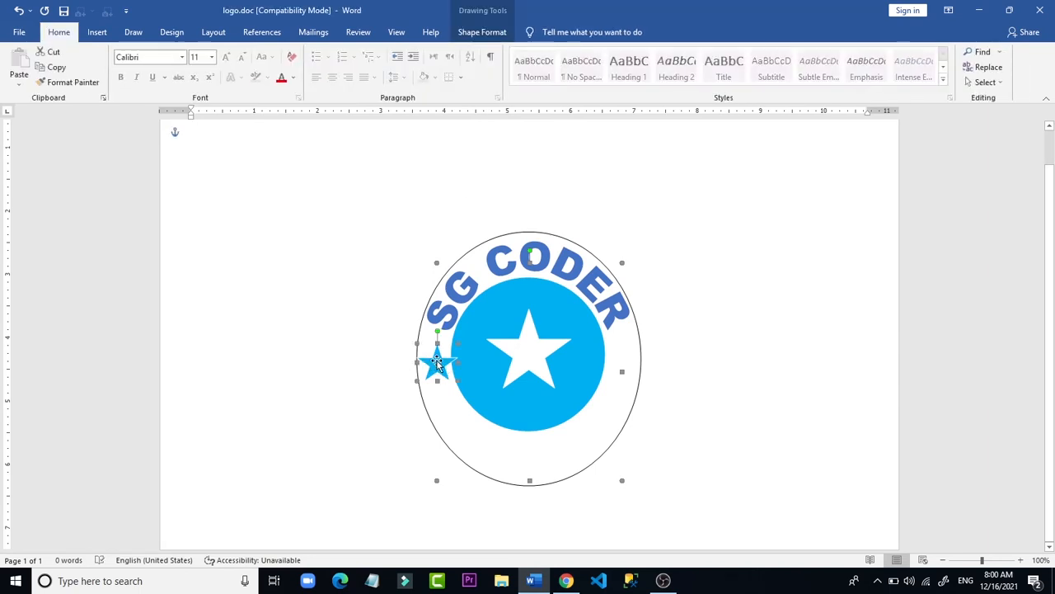
click(481, 31)
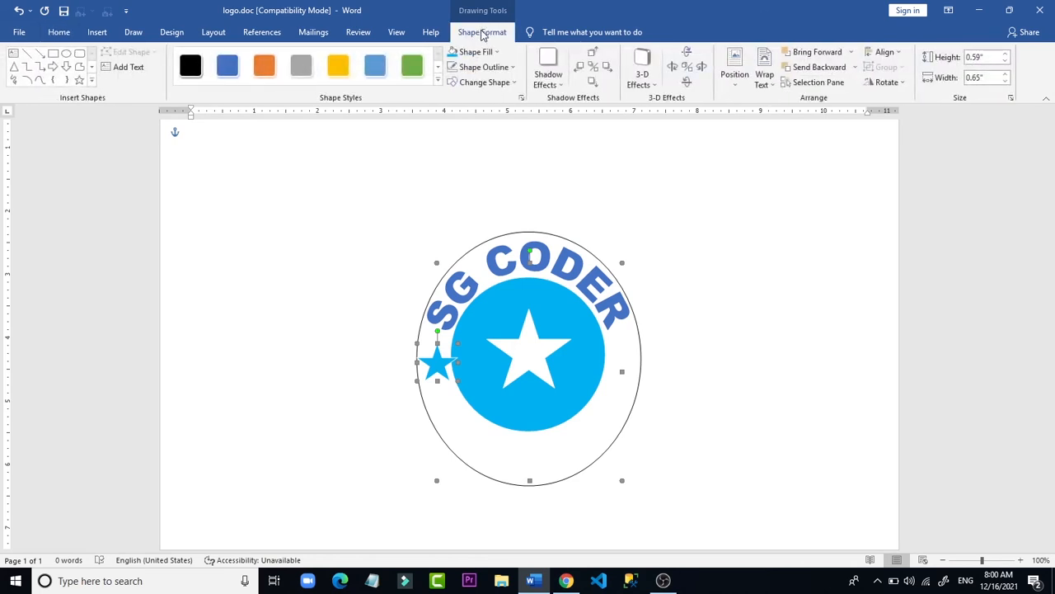
click(479, 81)
click(477, 68)
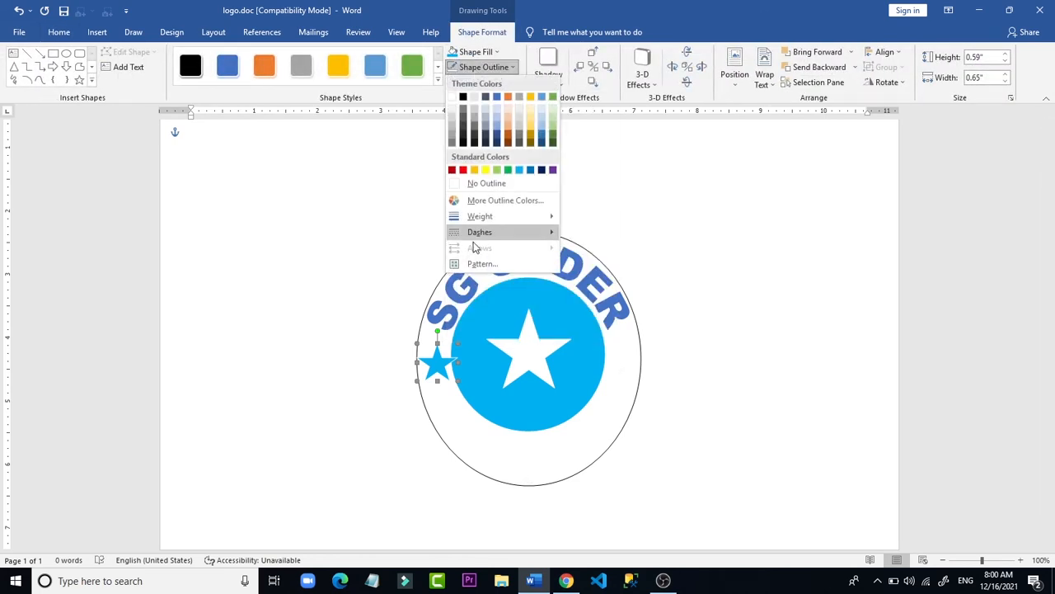
click(488, 183)
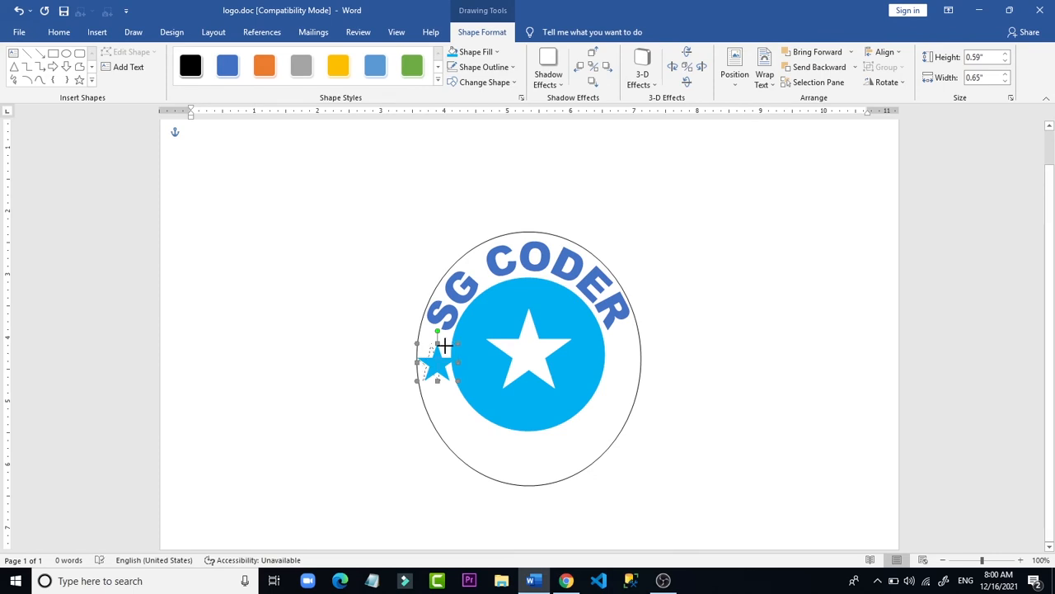
- Shrink the small star to about 0.44" by 0.51" and position it in the gap between the inner and outer circles
drag(446, 346, 448, 347)
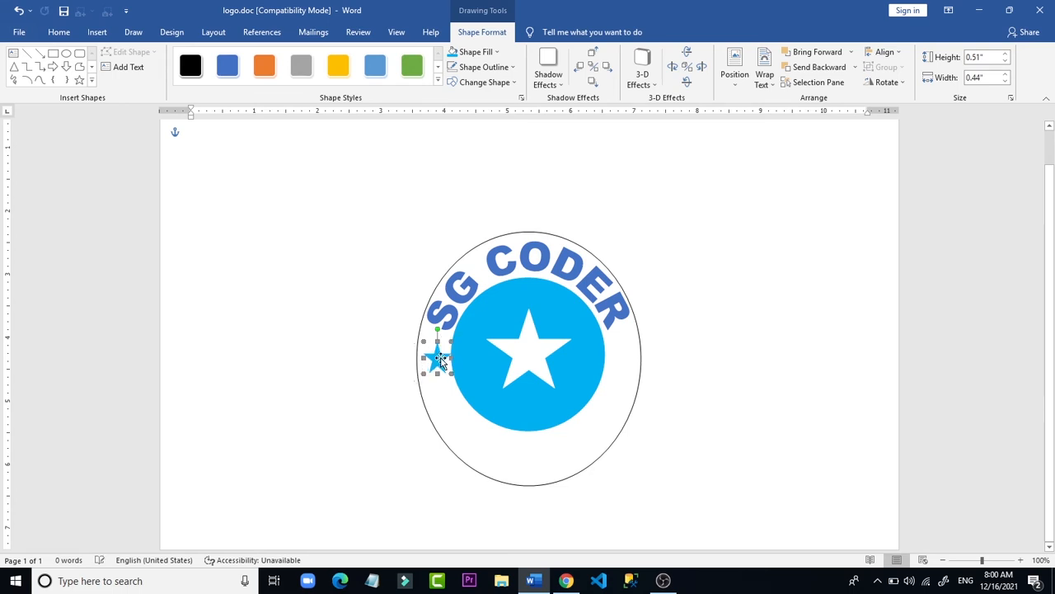
click(626, 369)
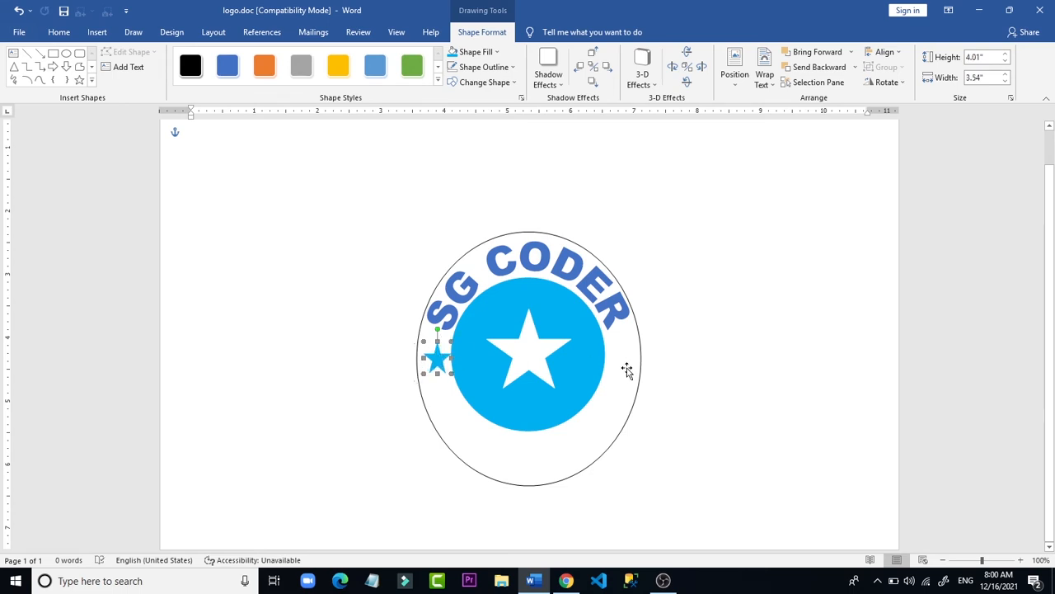
click(437, 360)
click(731, 330)
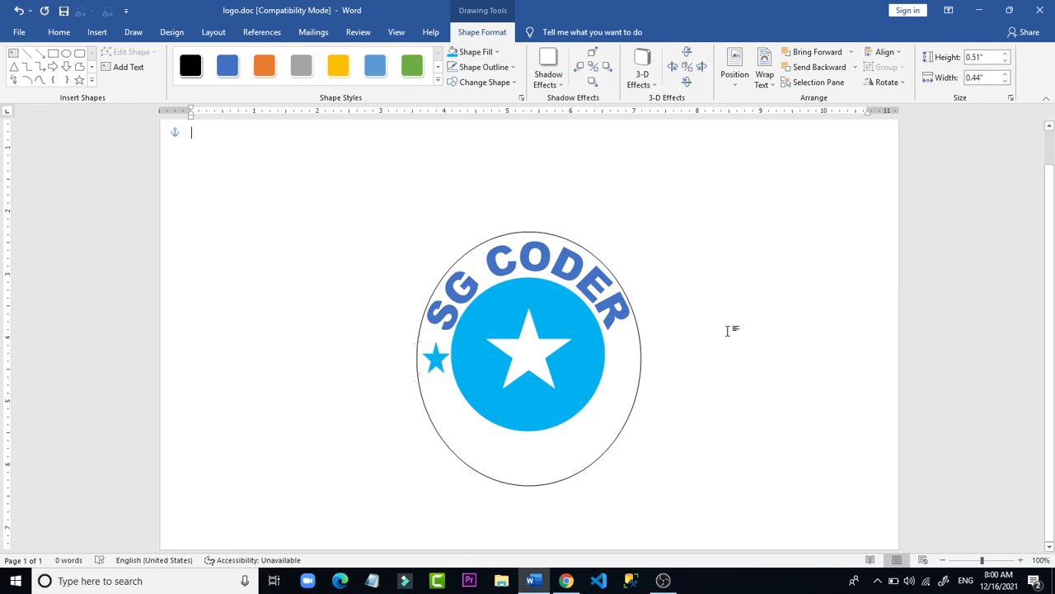
- Duplicate the small star, place the copy opposite it in the gap right of the blue circle, and nudge it slightly up
click(435, 360)
key(ctrl+d)
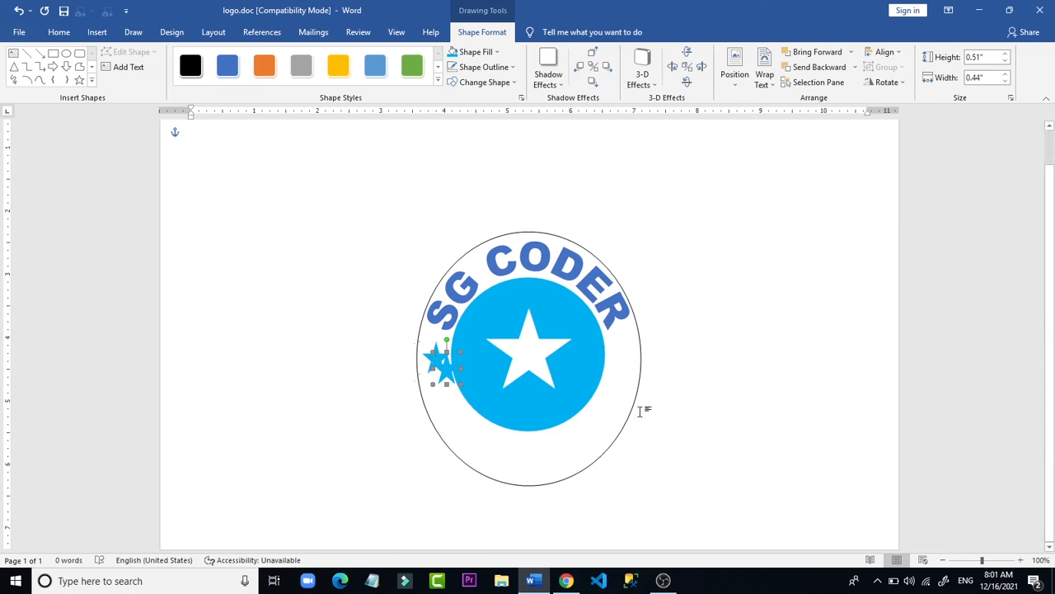
drag(445, 371, 623, 366)
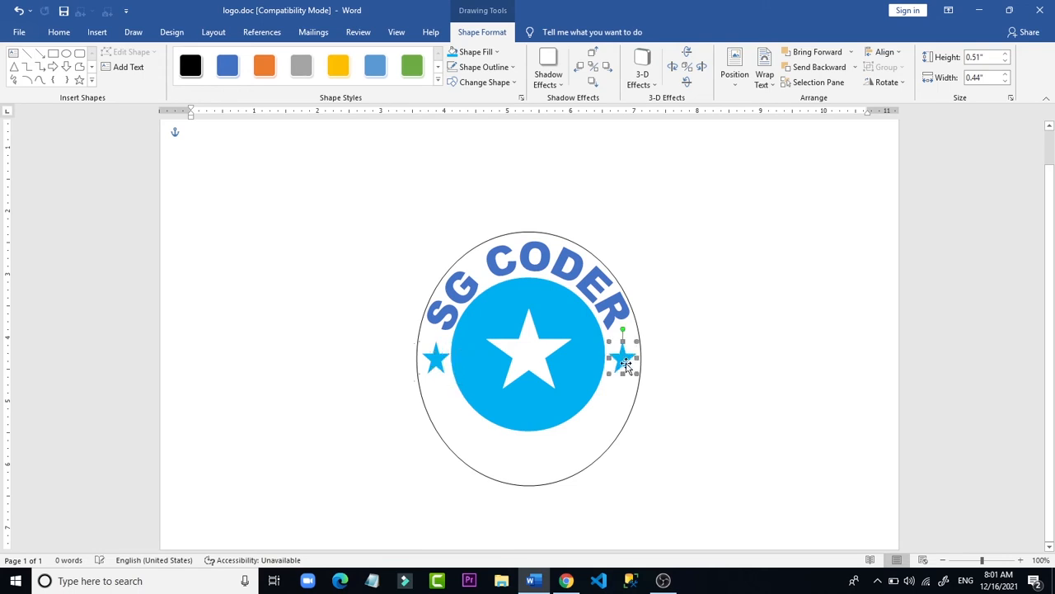
click(752, 372)
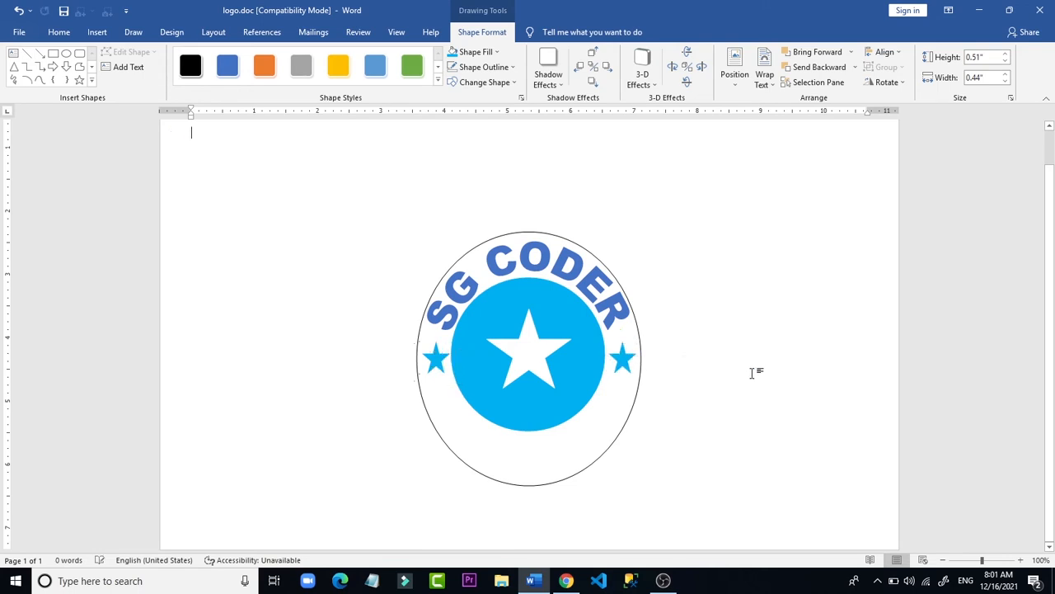
click(624, 360)
key(Up)
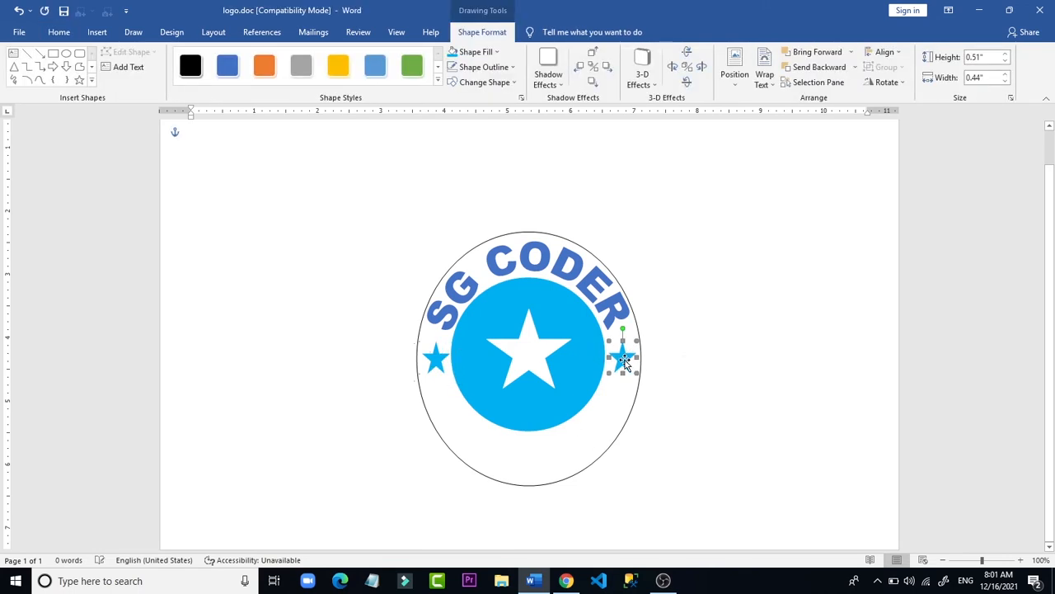
click(794, 281)
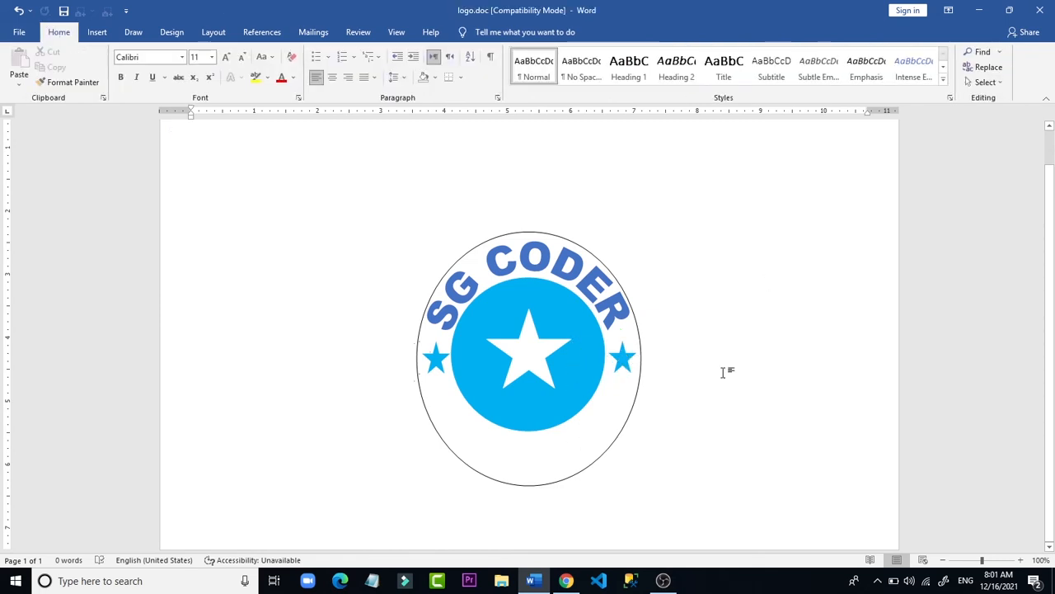
- Duplicate the SG CODER lettering and move the copy straight down below the blue circle
click(559, 261)
click(781, 232)
click(566, 257)
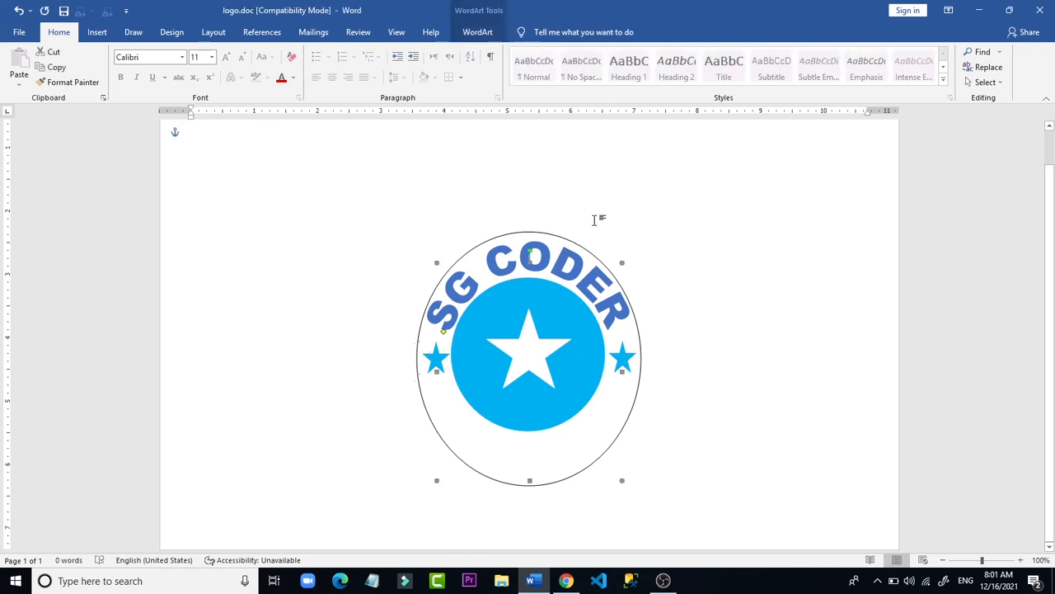
key(ctrl+v)
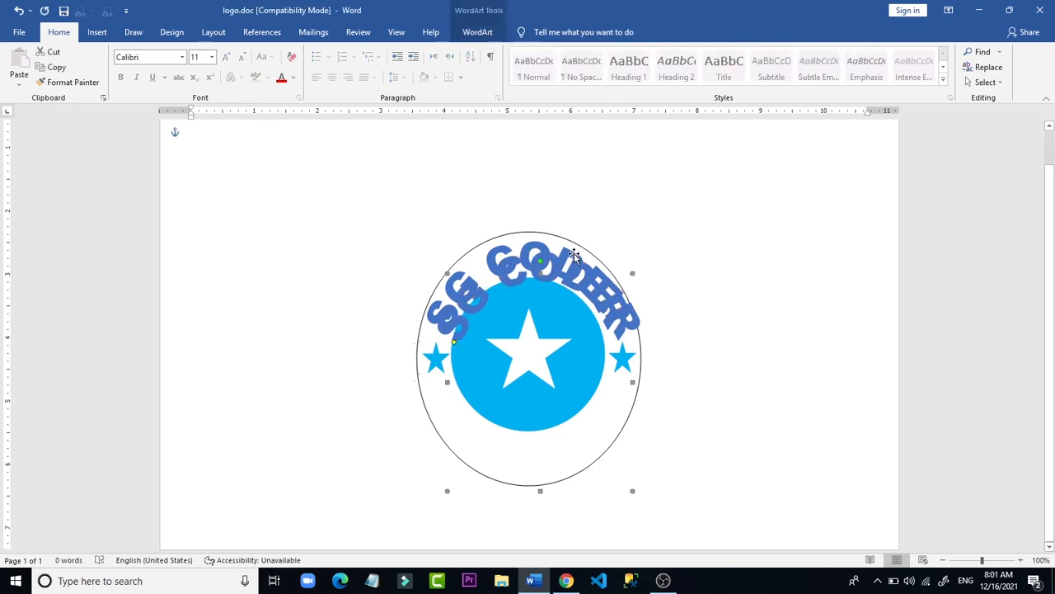
drag(570, 266, 566, 460)
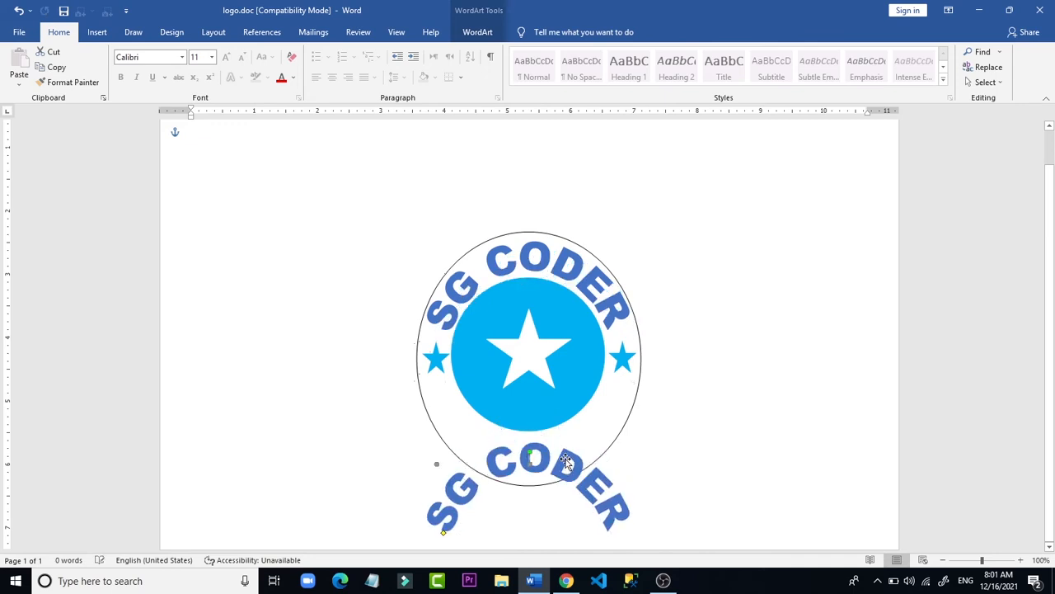
- Apply the upward arch path to the lettering copy and move it to the empty area left of the logo
click(478, 32)
click(453, 83)
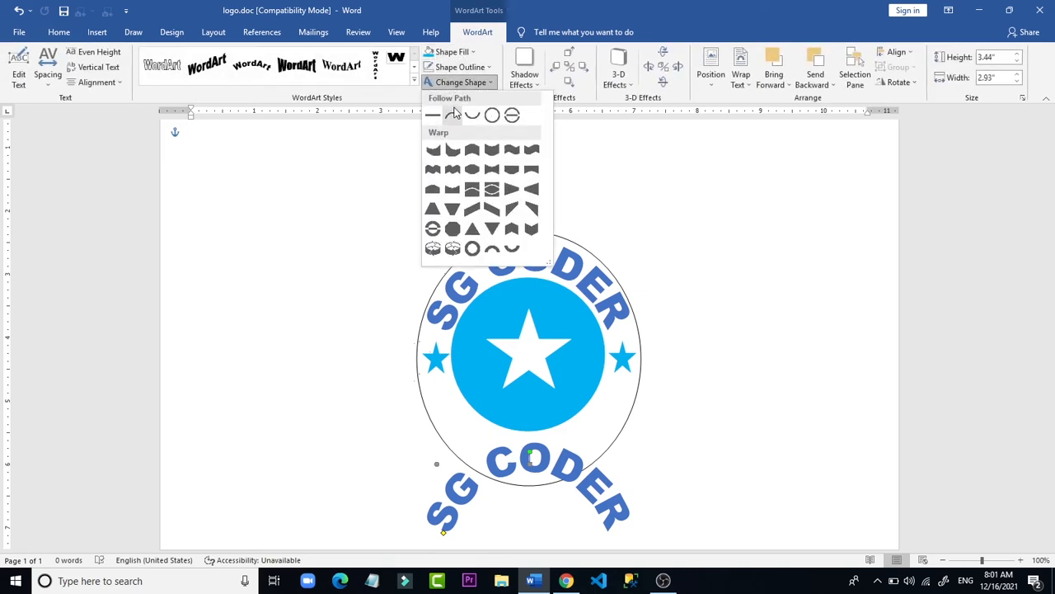
click(453, 115)
drag(531, 476, 295, 412)
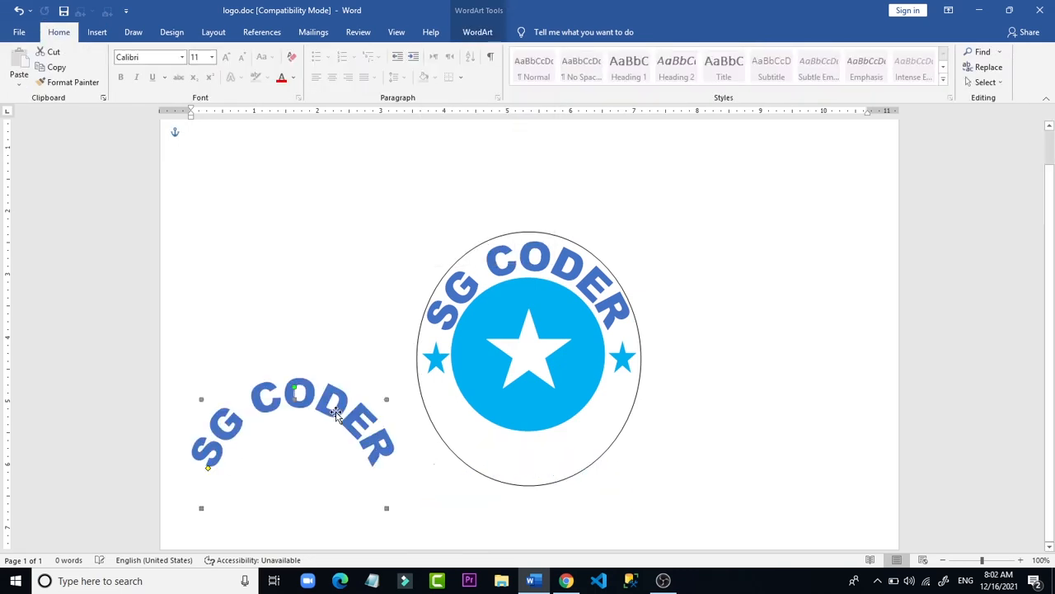
- Change the shape of the copied SG CODER lettering to Arch Down (Curve)
click(477, 33)
click(457, 83)
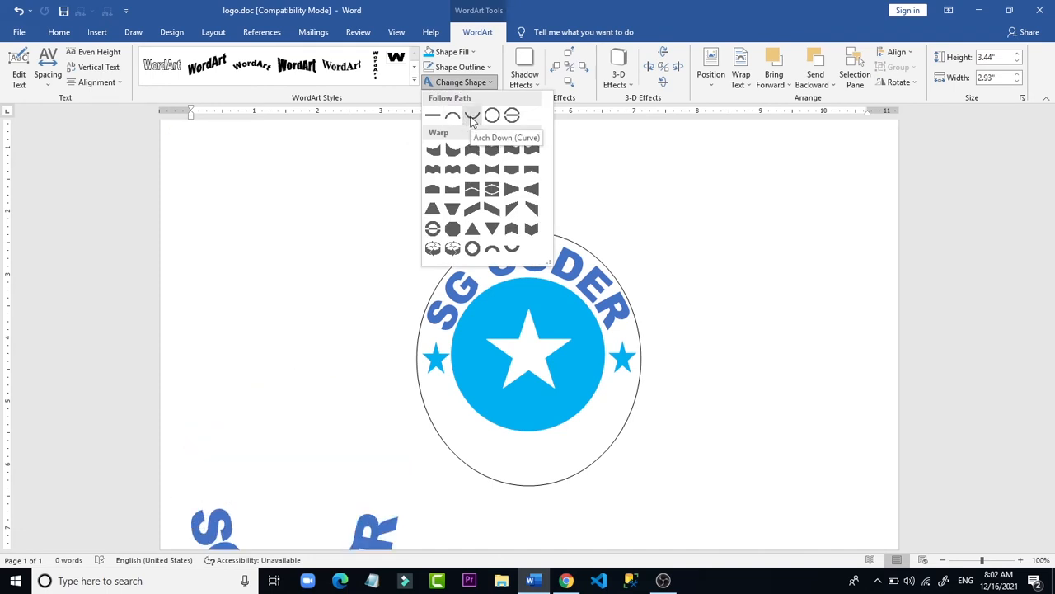
click(472, 117)
click(486, 435)
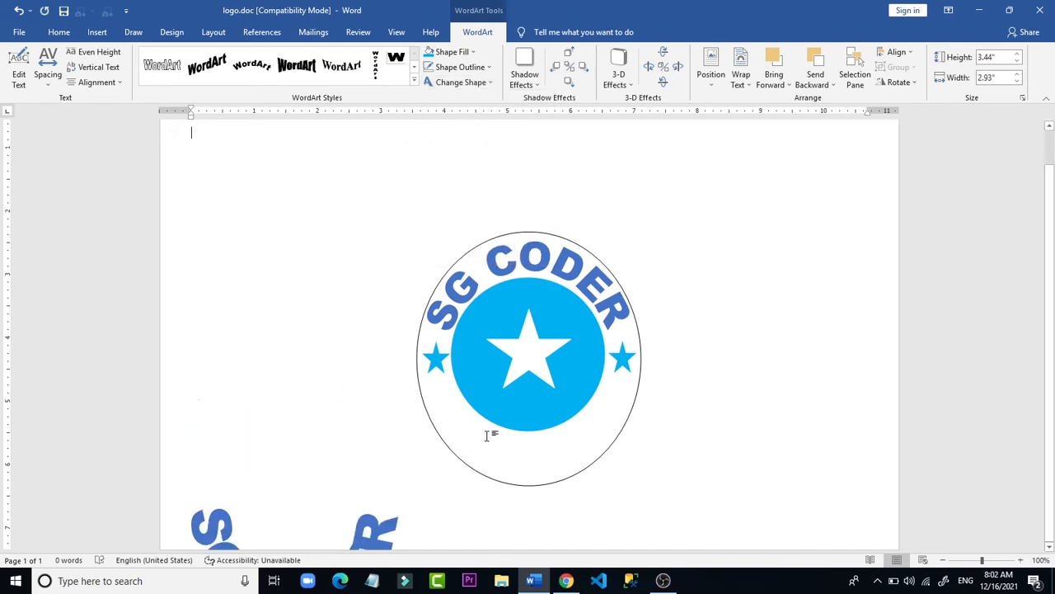
- Move the downward-arched SG CODER copy onto the logo's lower half, below the blue circle
click(378, 526)
drag(379, 526, 615, 380)
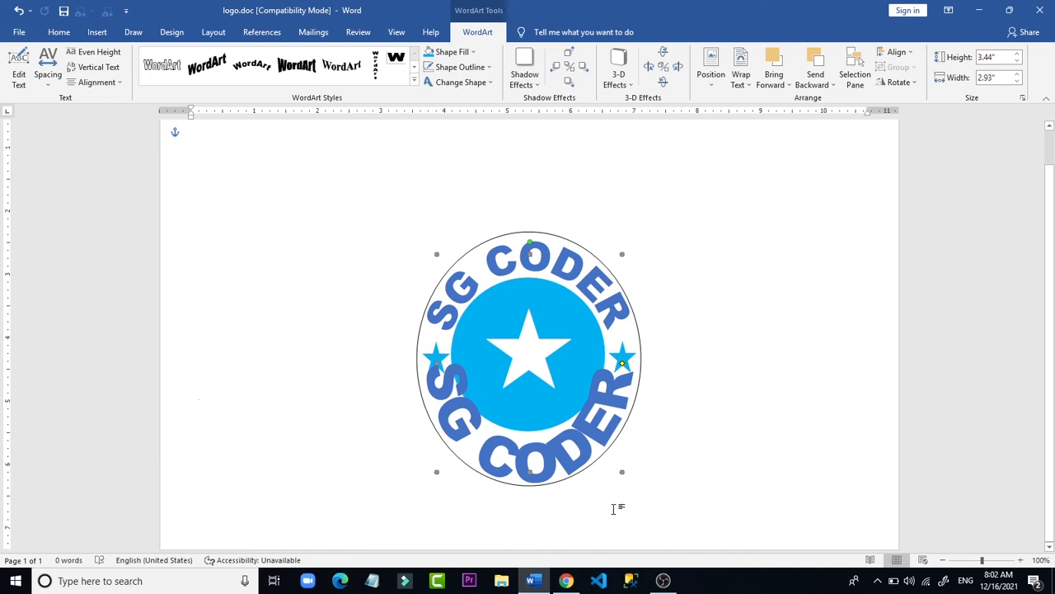
right_click(578, 458)
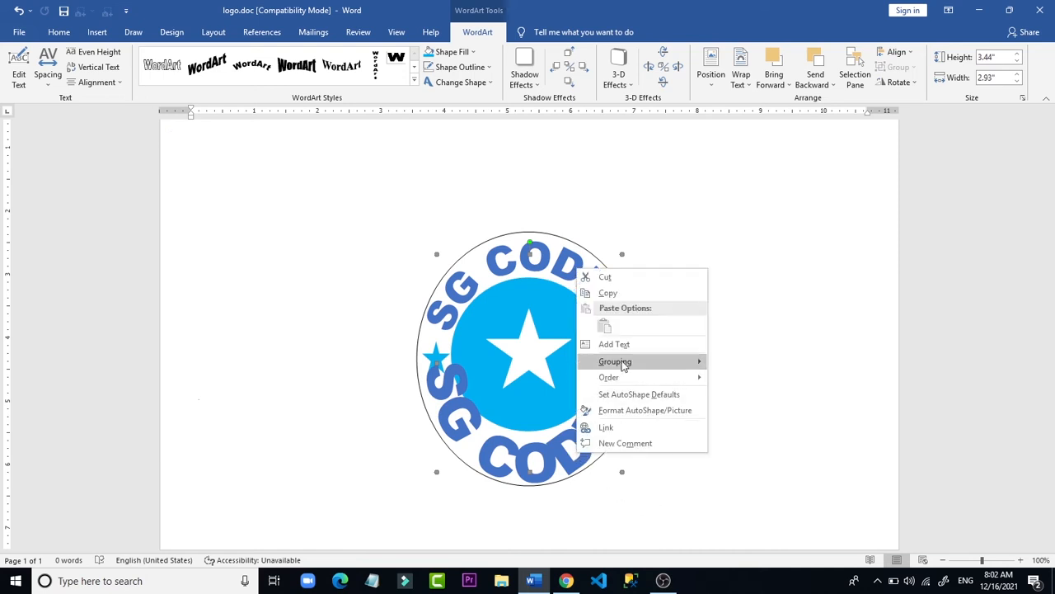
- Replace the text of the lower SG CODER lettering with THANKS
click(524, 461)
right_click(524, 461)
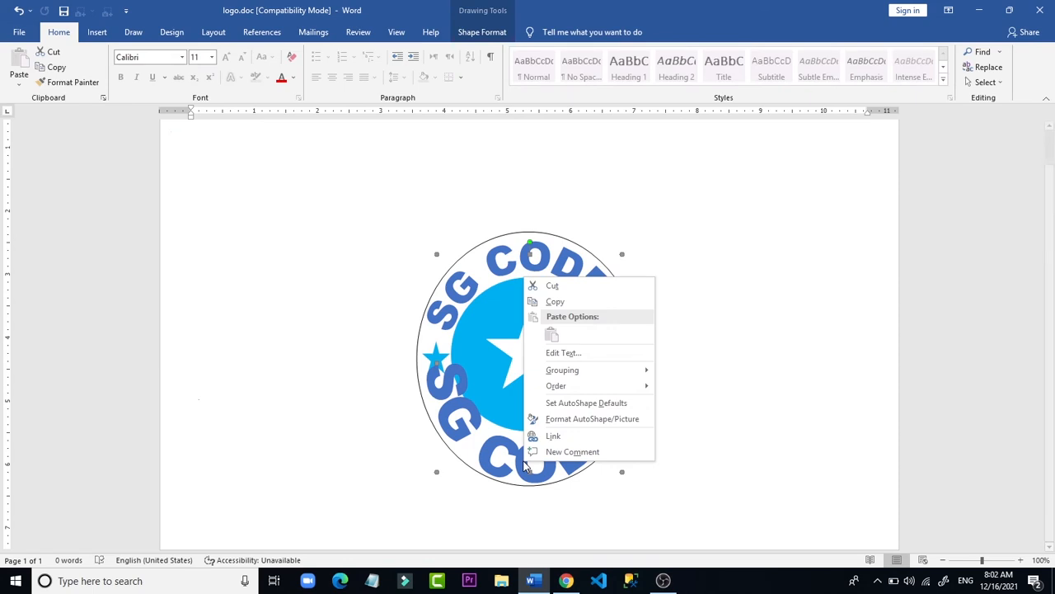
click(569, 353)
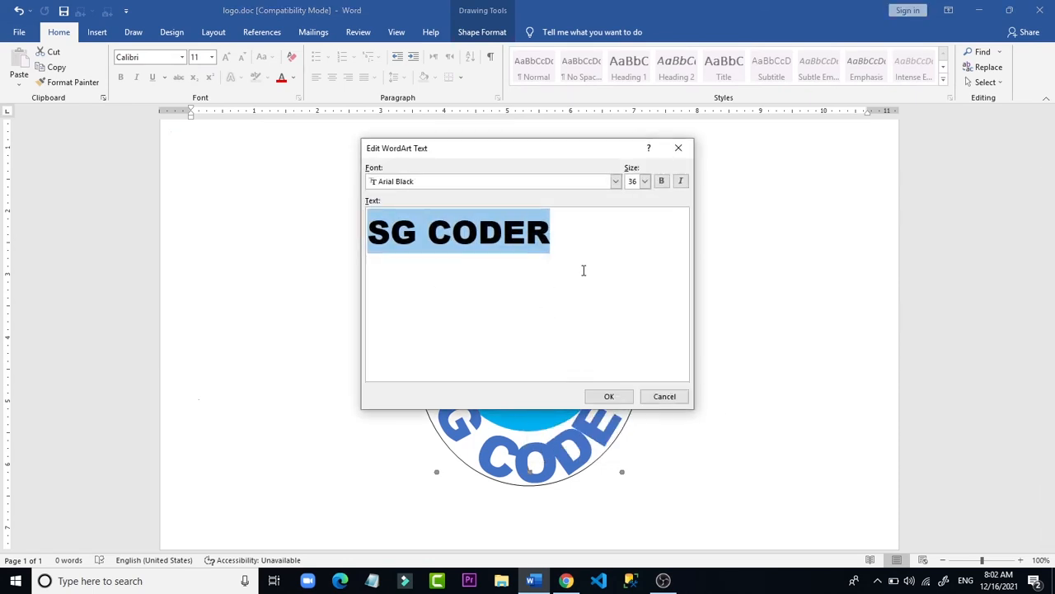
text(THA)
key(BackSpace)
key(BackSpace)
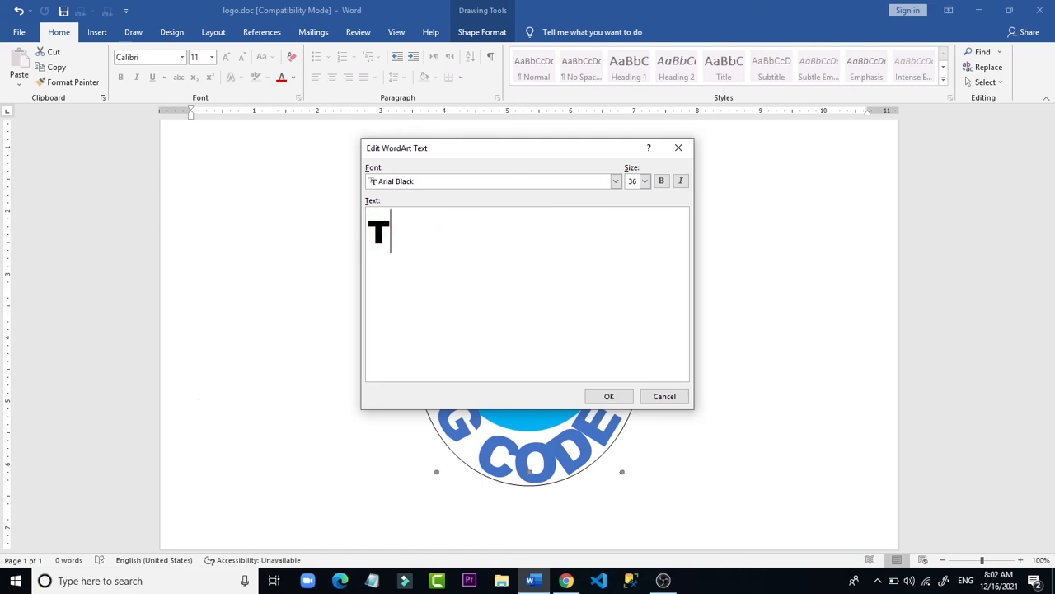
key(BackSpace)
text(tha)
key(BackSpace)
key(BackSpace)
key(BackSpace)
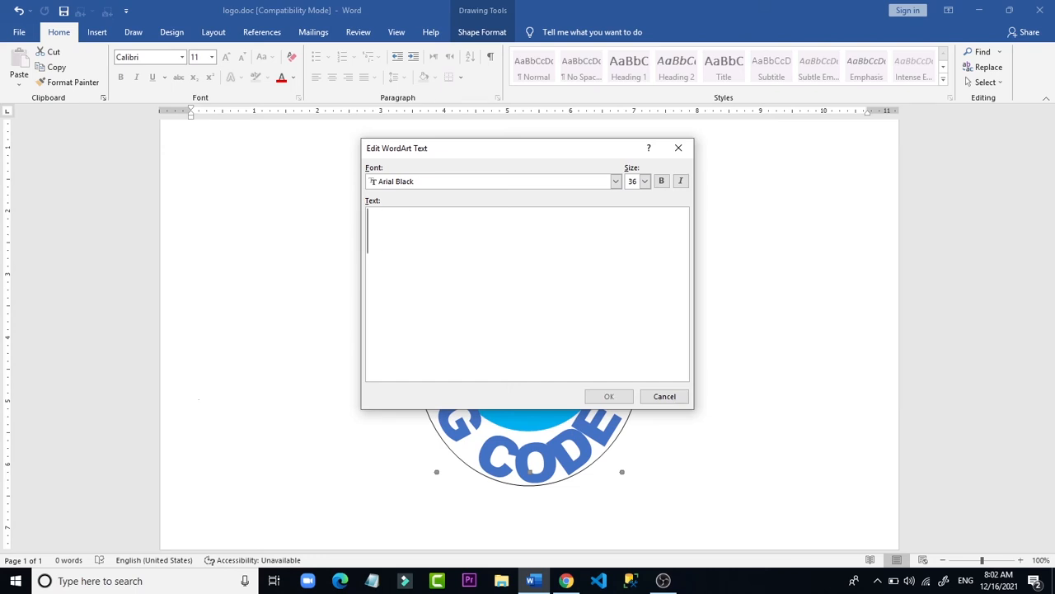
text(THANKS)
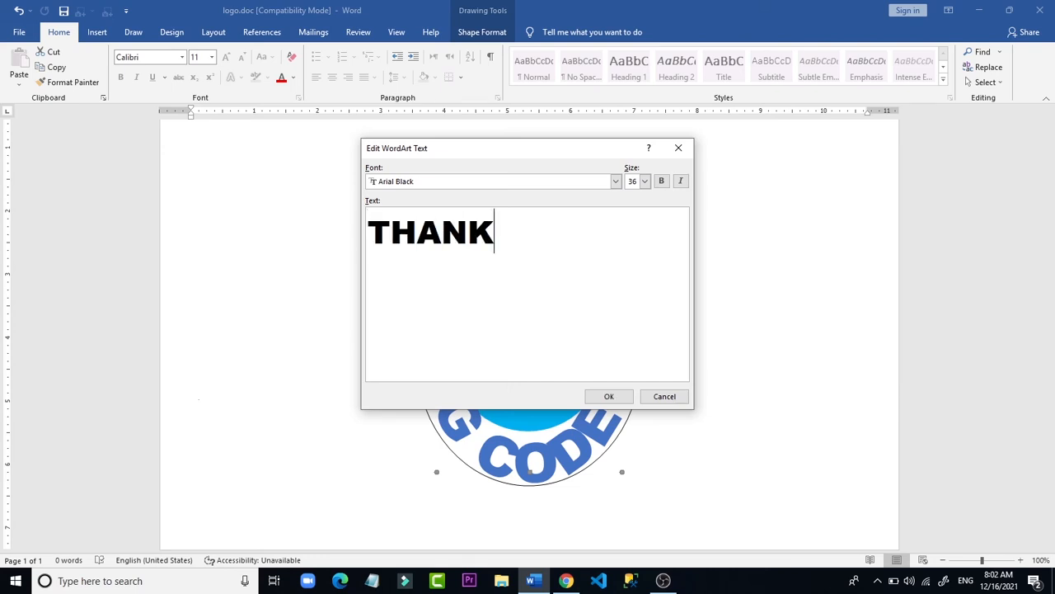
click(609, 395)
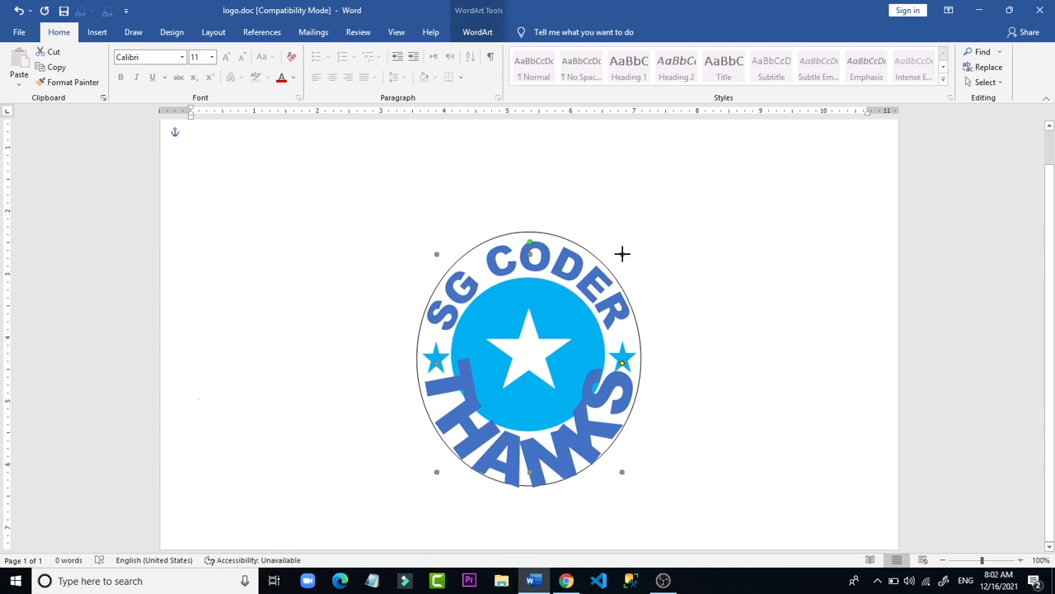
- Resize and reposition the THANKS lettering inside the ring below the blue circle, with smaller letters and a flatter arch
drag(593, 330, 594, 331)
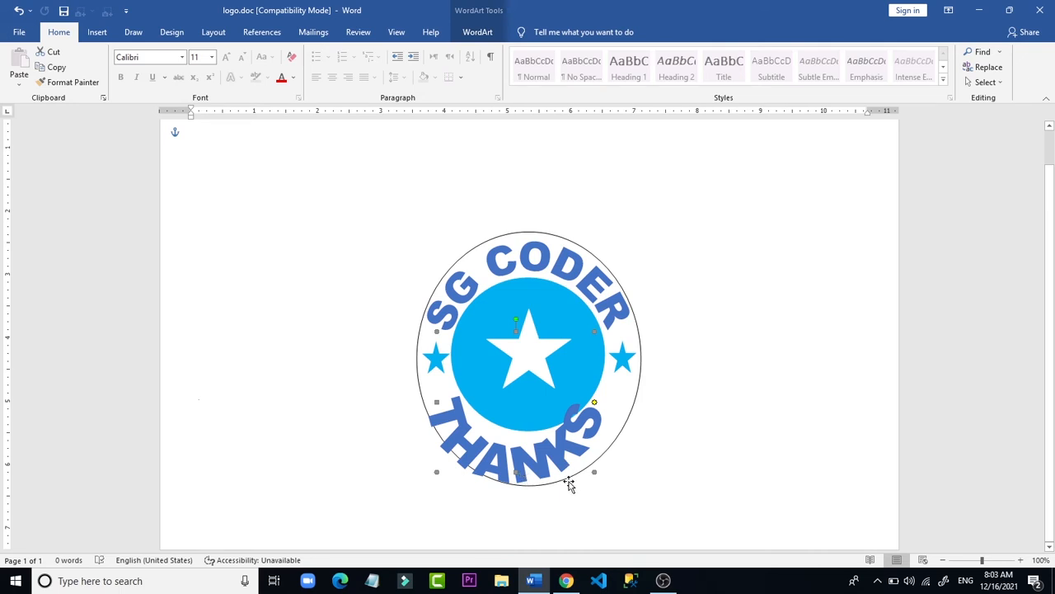
drag(534, 466, 555, 455)
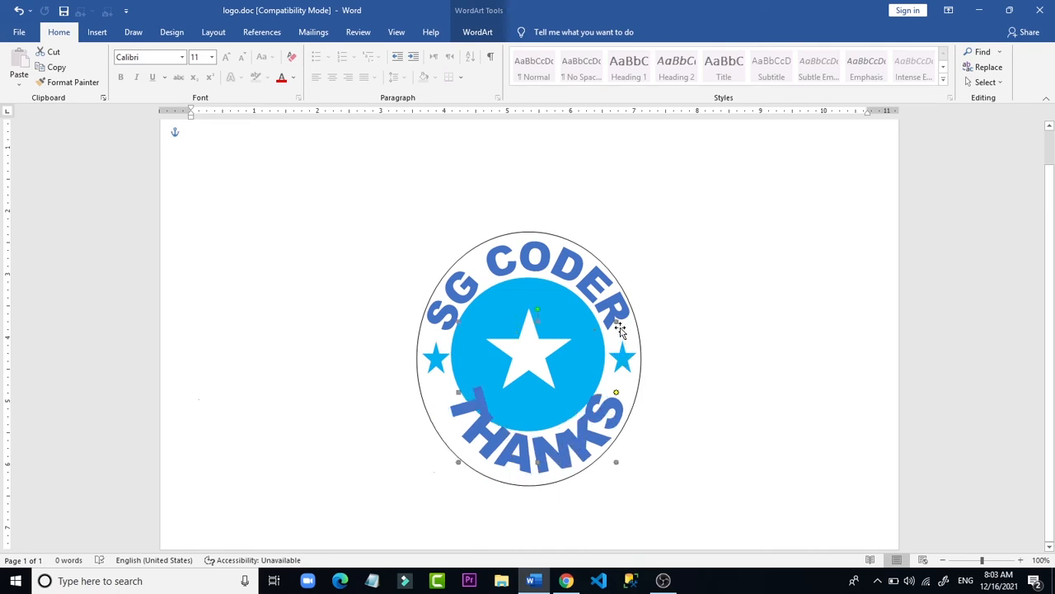
drag(615, 321, 621, 284)
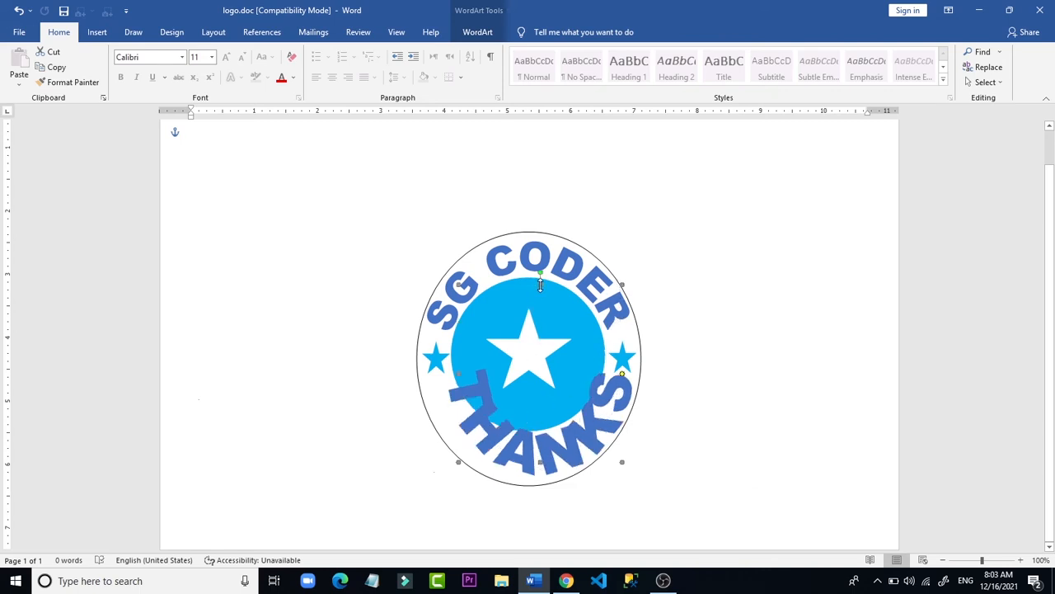
drag(533, 375, 533, 375)
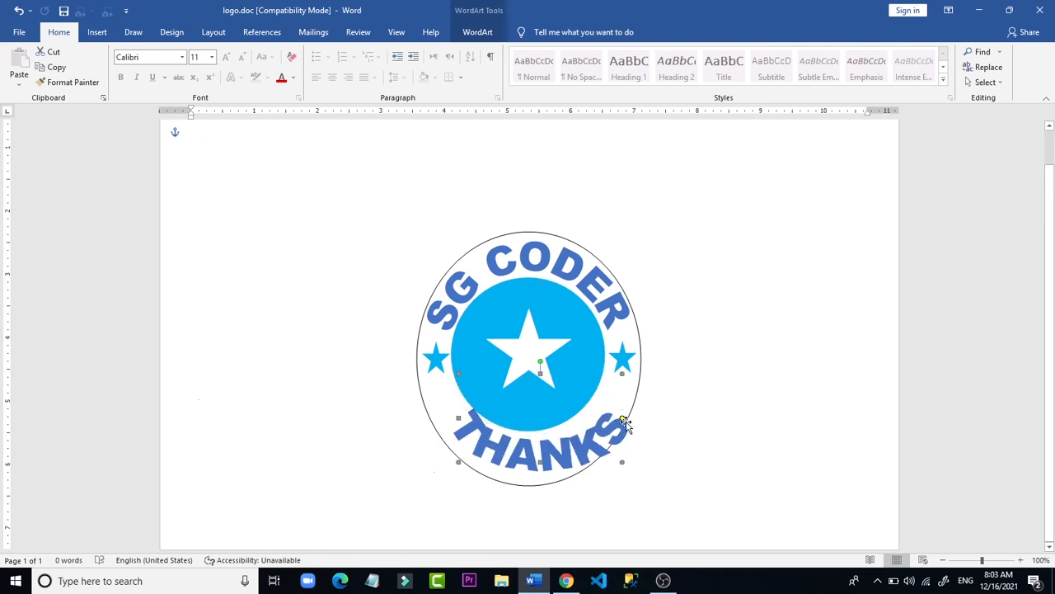
drag(632, 409, 631, 409)
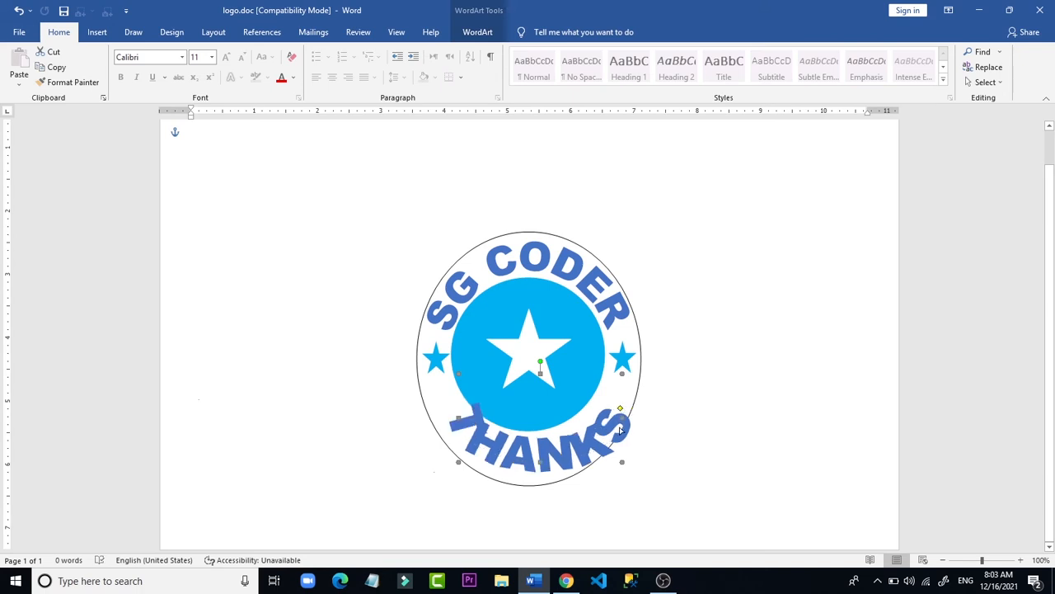
drag(611, 450, 608, 445)
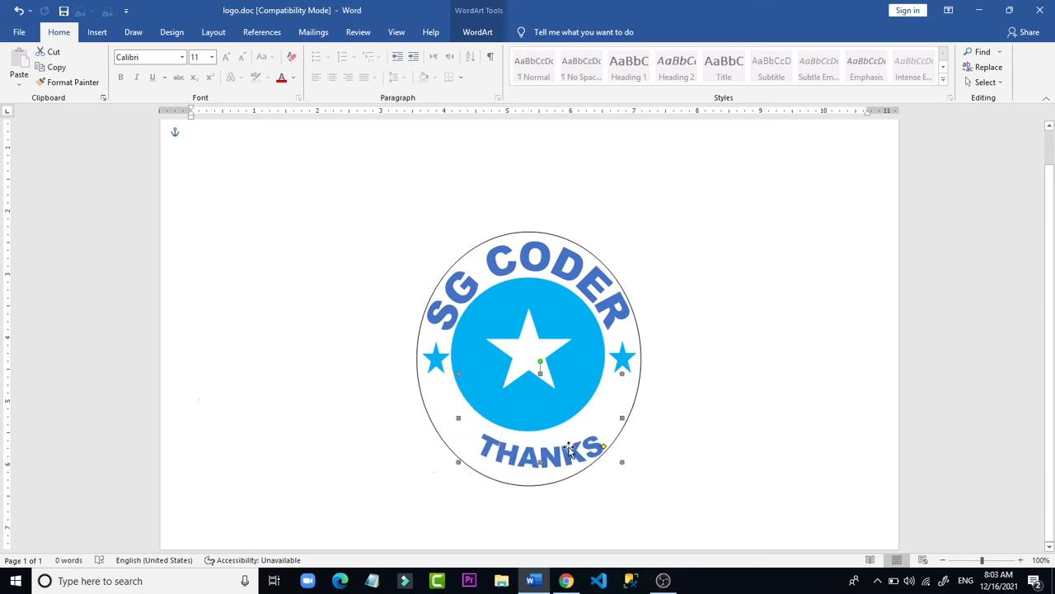
- Give the THANKS lettering a red fill and a red outline
click(790, 410)
click(541, 457)
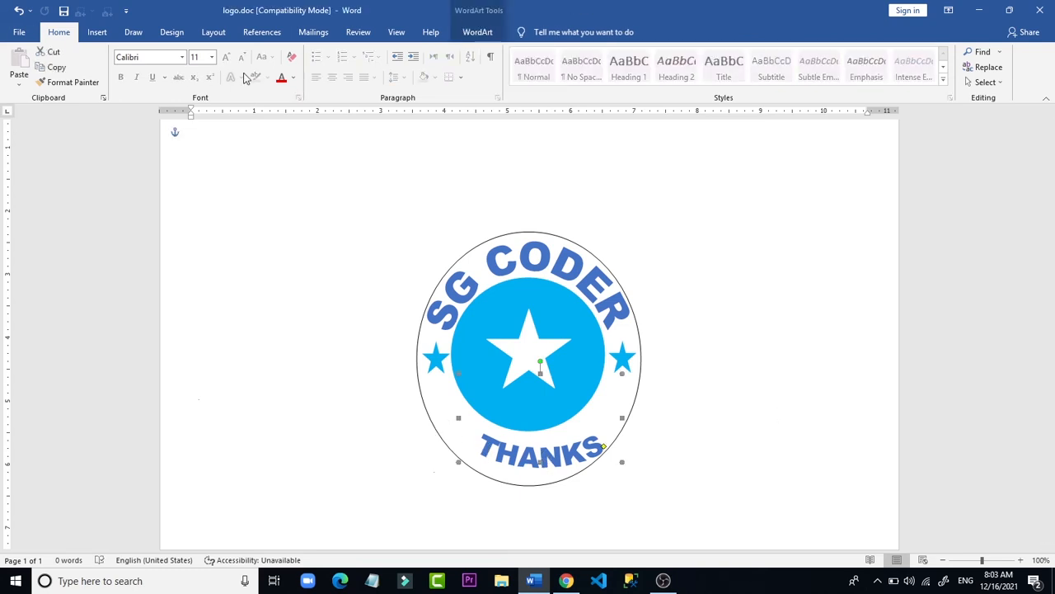
click(478, 32)
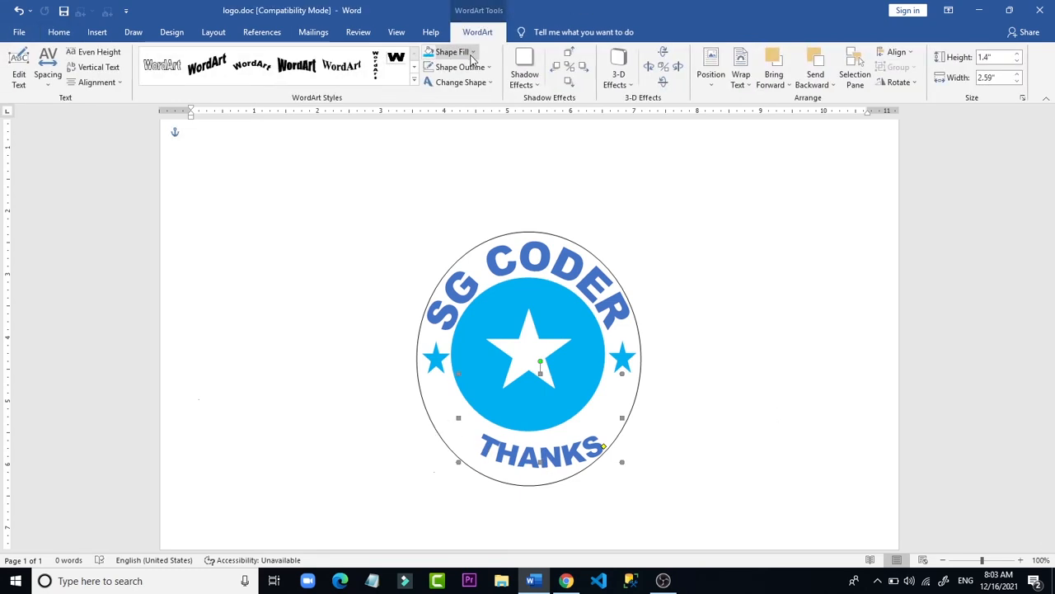
click(470, 52)
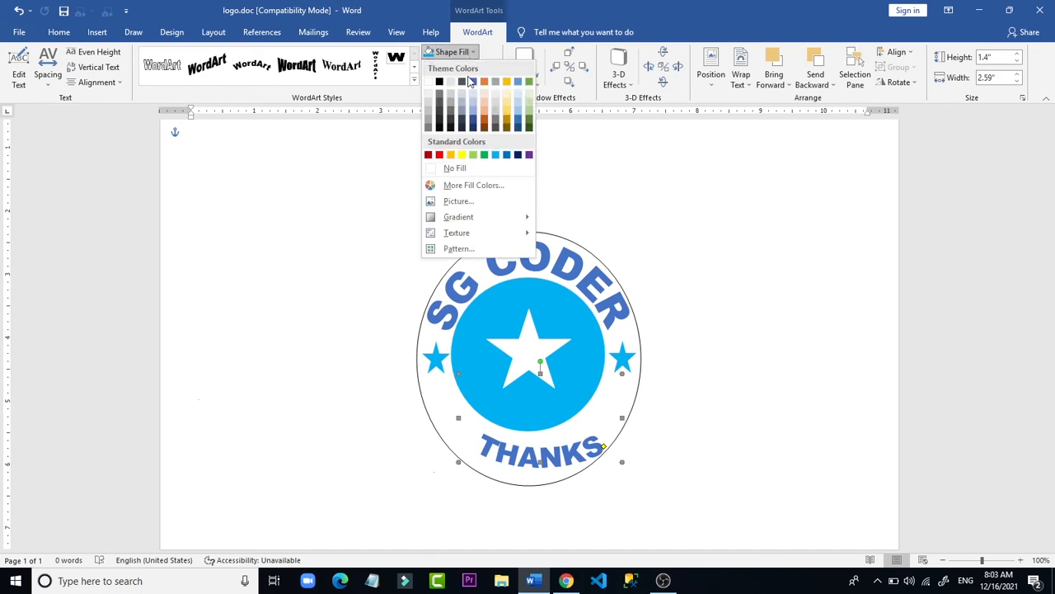
click(439, 156)
click(462, 66)
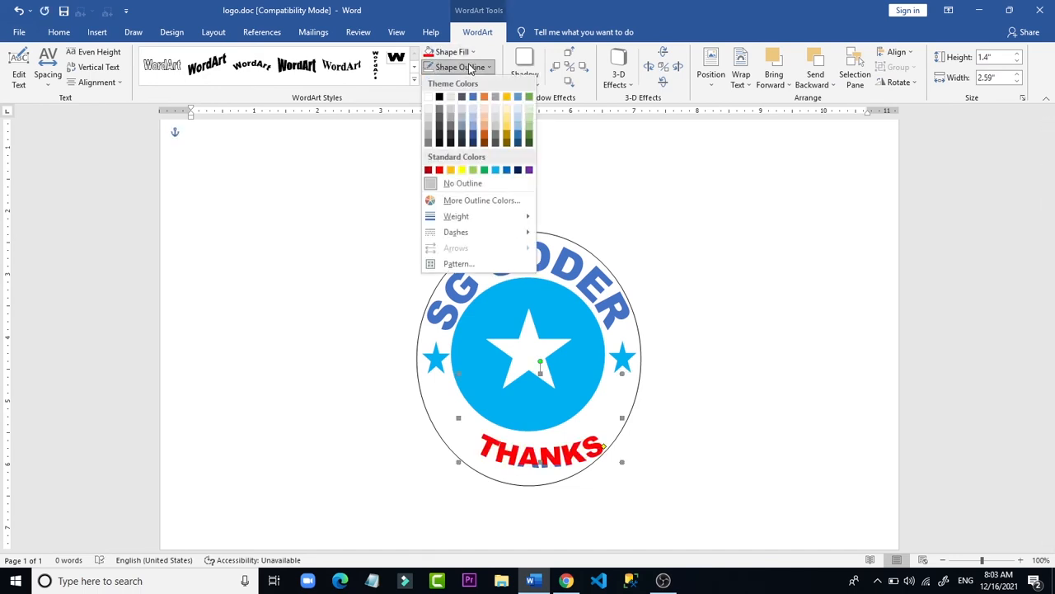
click(440, 172)
click(314, 299)
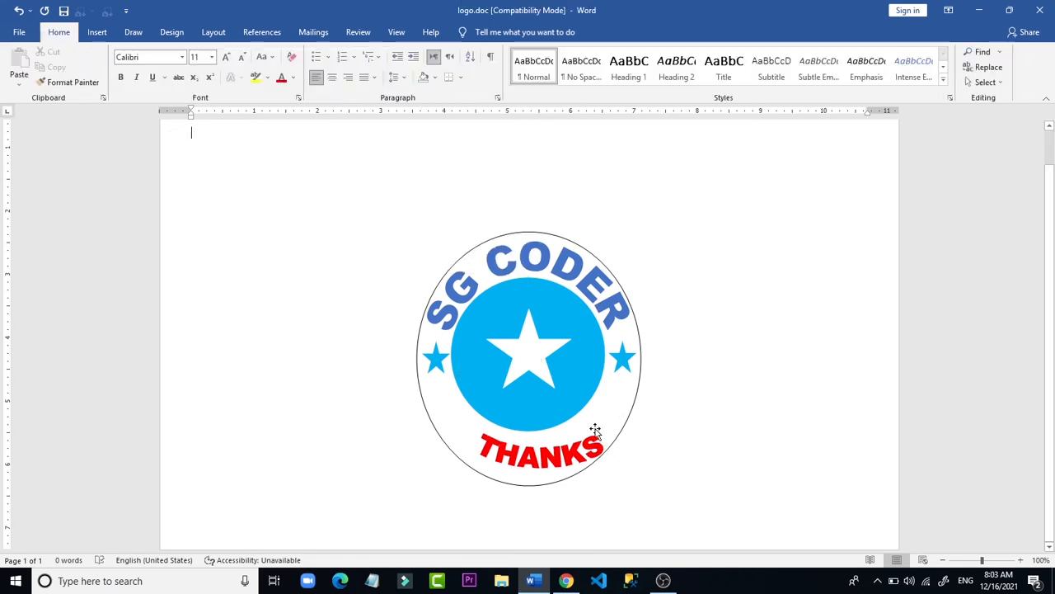
- Extend the lower red lettering's text to THANKS WELCOME
click(556, 454)
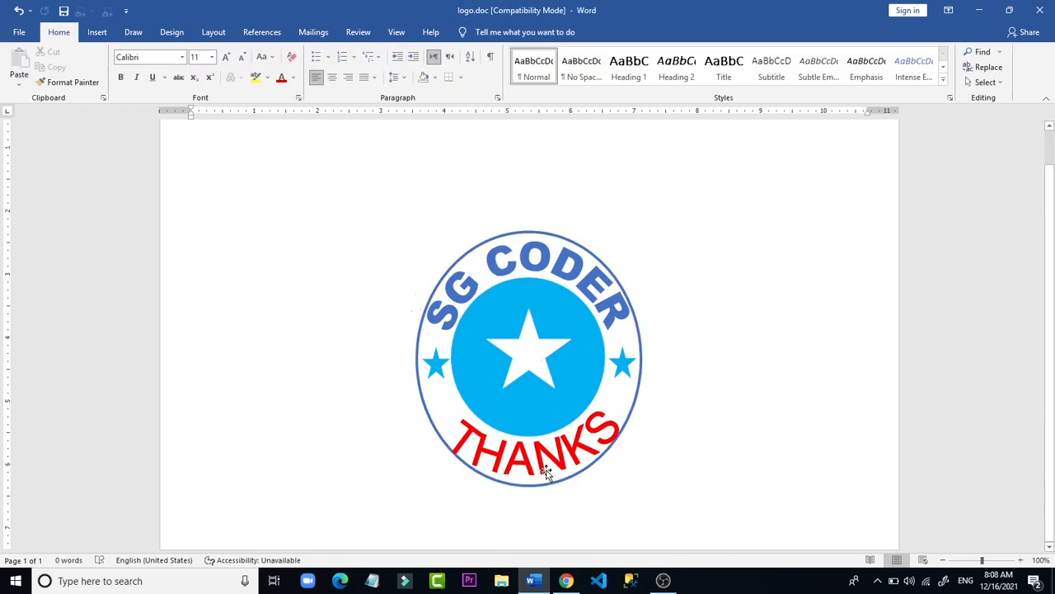
click(545, 470)
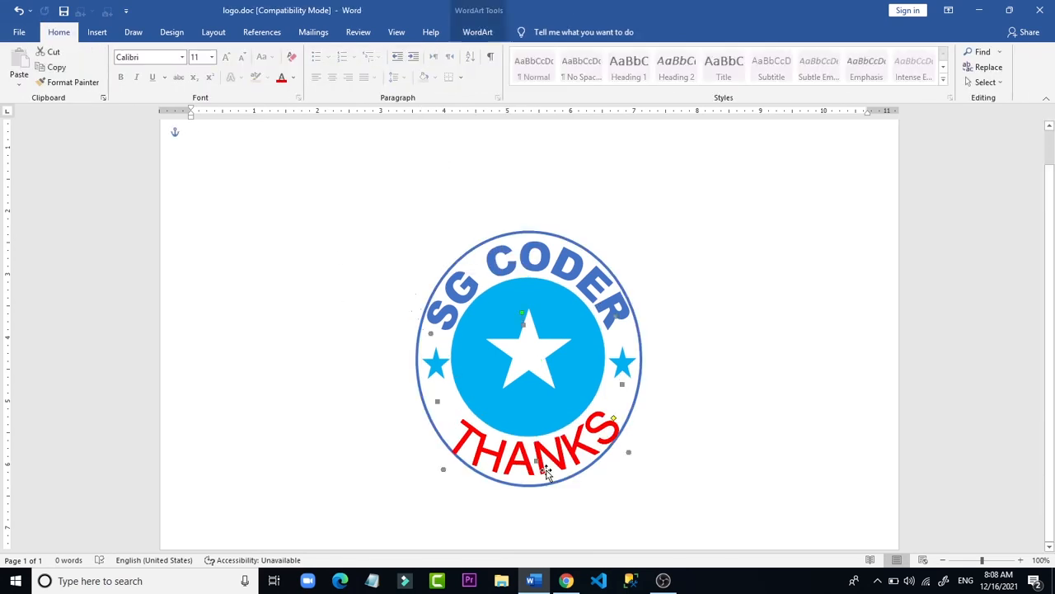
right_click(547, 471)
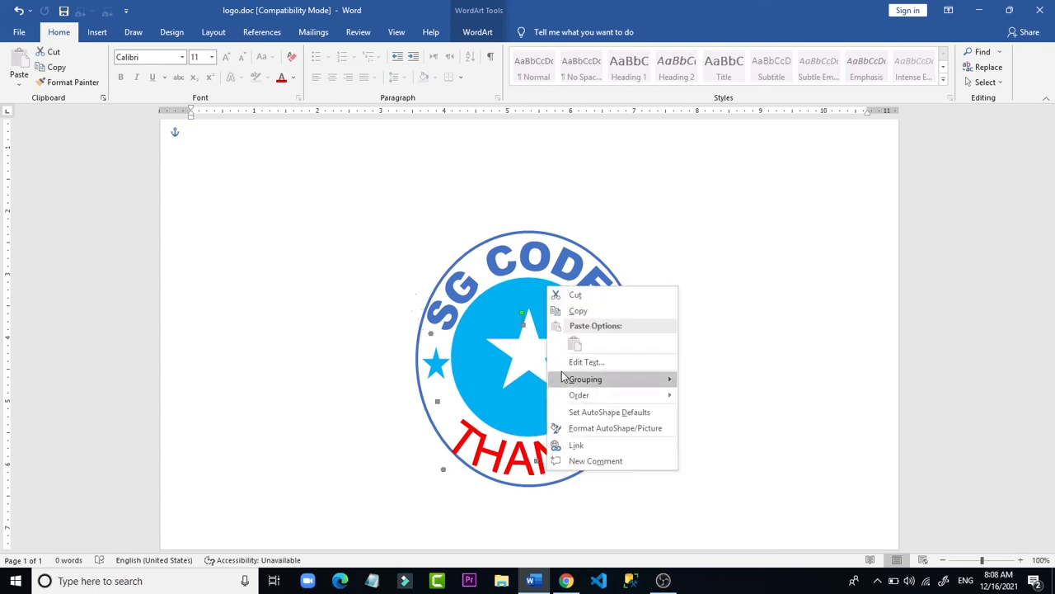
click(581, 363)
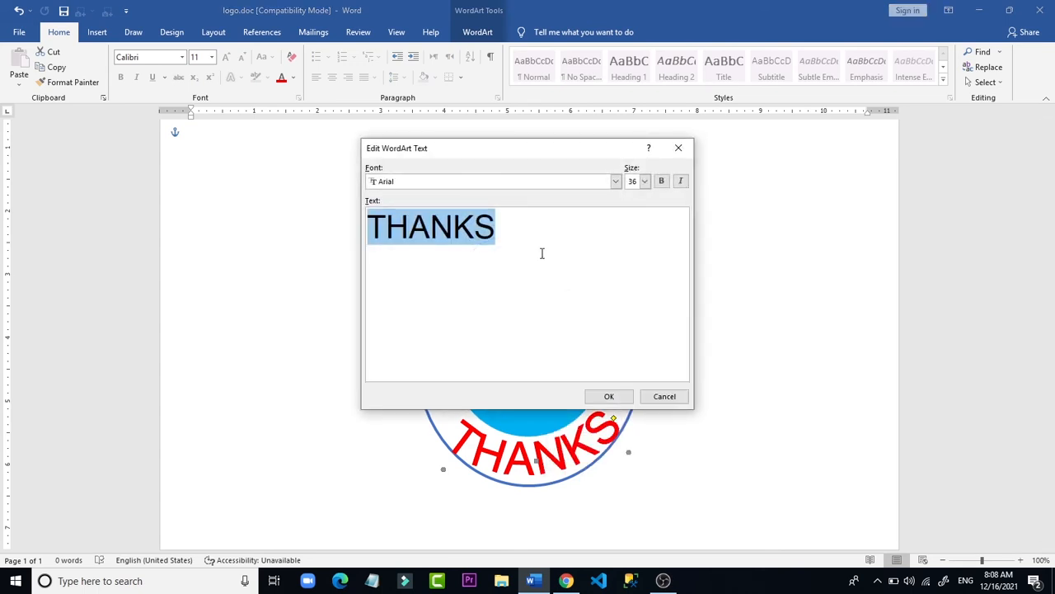
click(541, 253)
text(WEL)
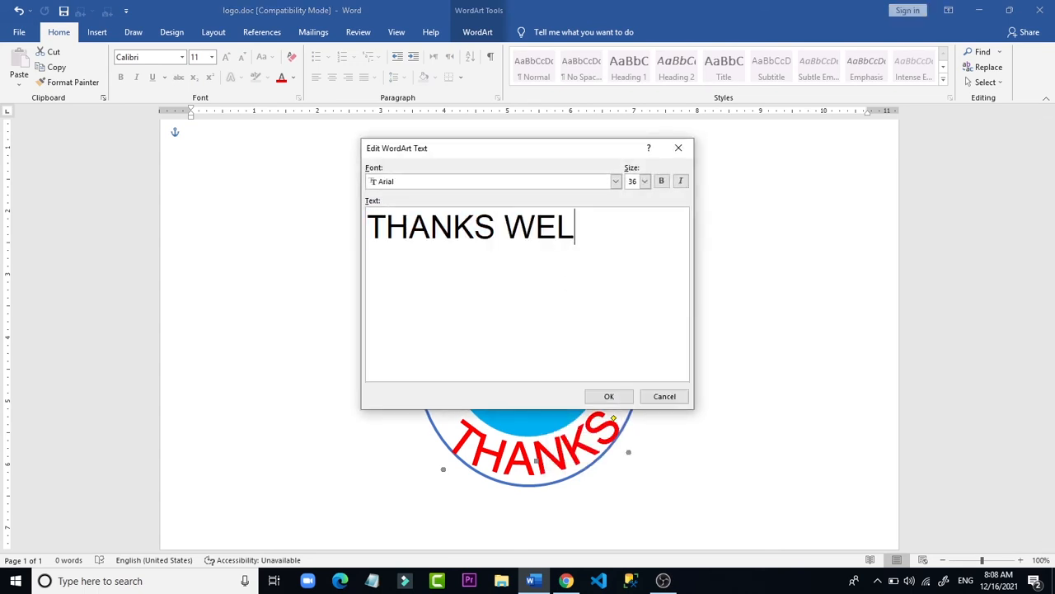
text(COME)
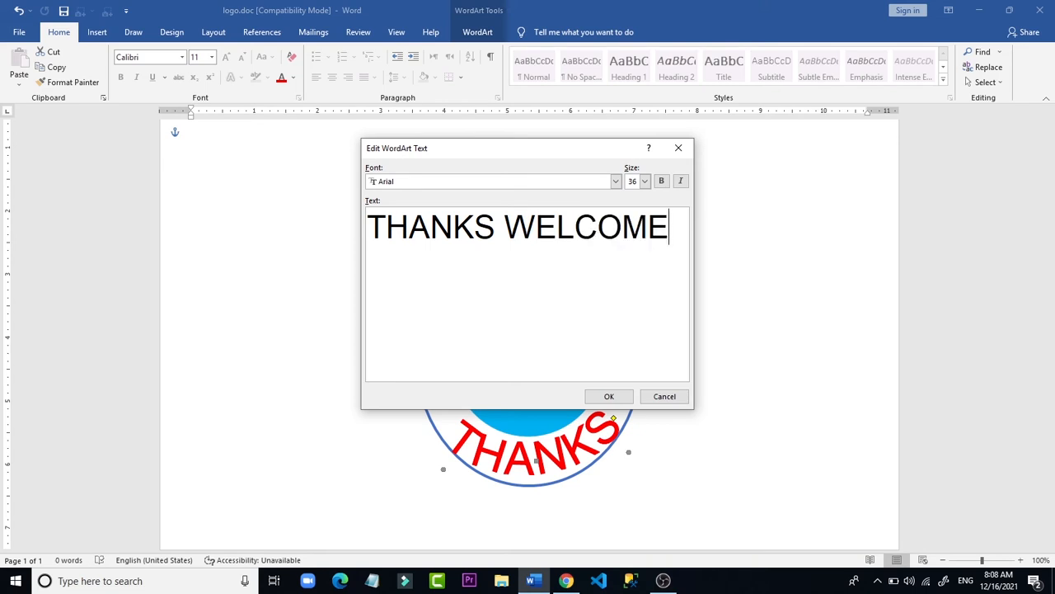
click(609, 397)
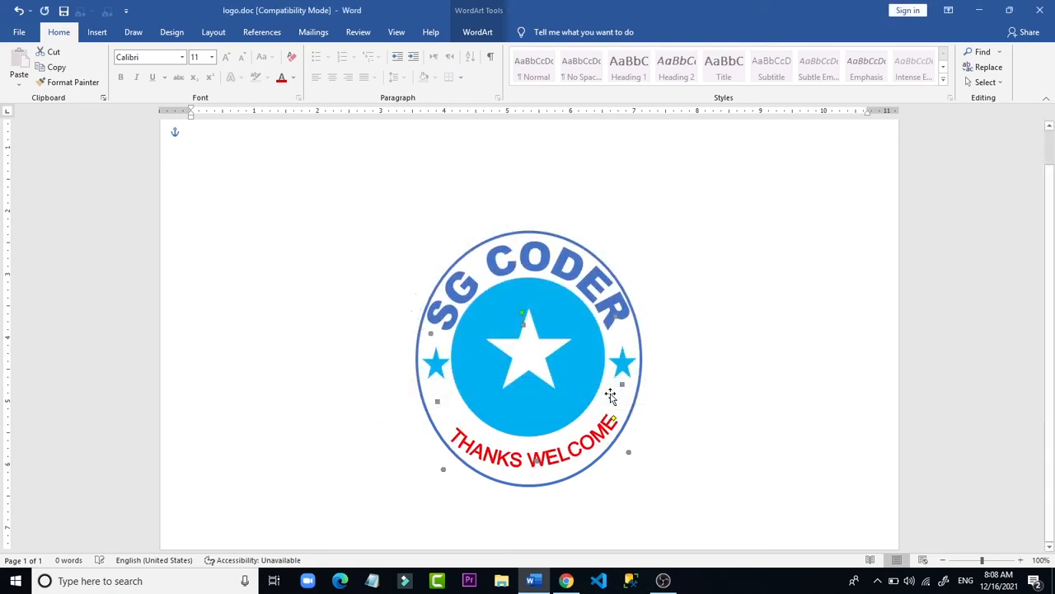
- Enlarge the THANKS WELCOME lettering upward so that it curves more steeply around the lower half of the blue circle
click(644, 425)
click(599, 429)
drag(436, 386, 440, 386)
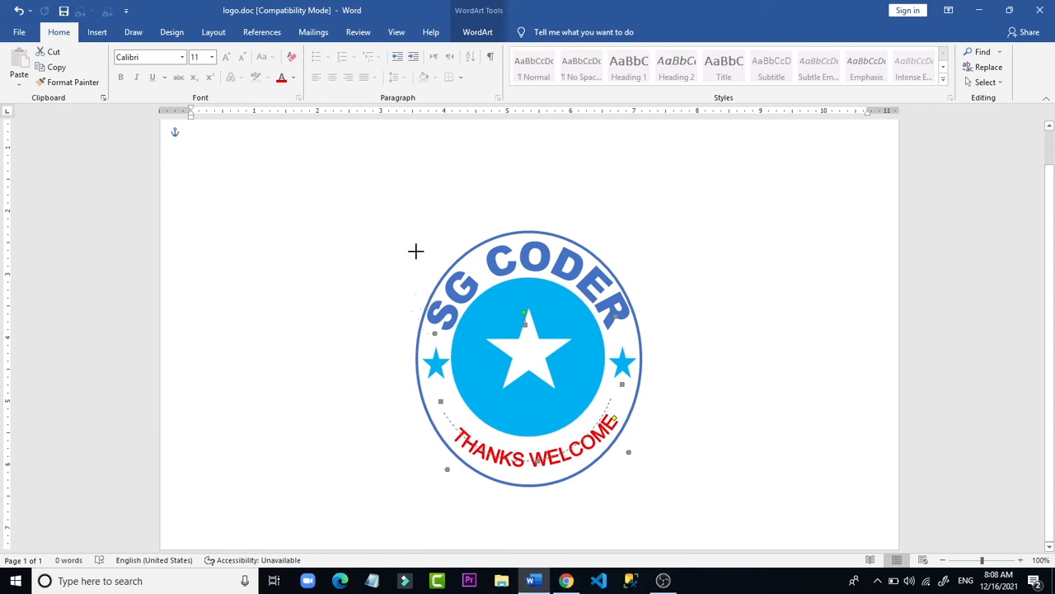
drag(412, 232, 410, 224)
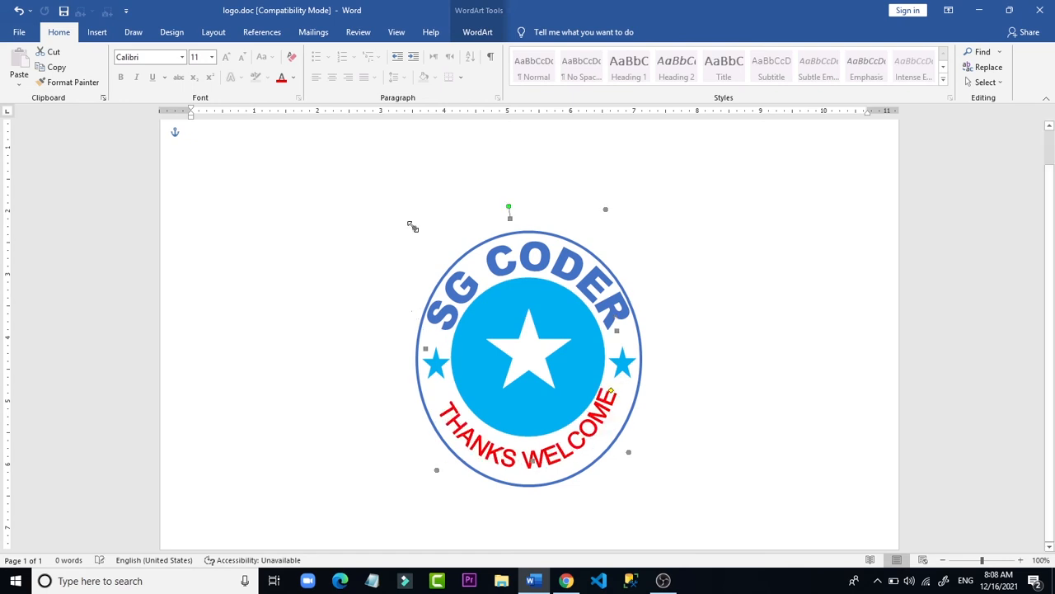
click(575, 445)
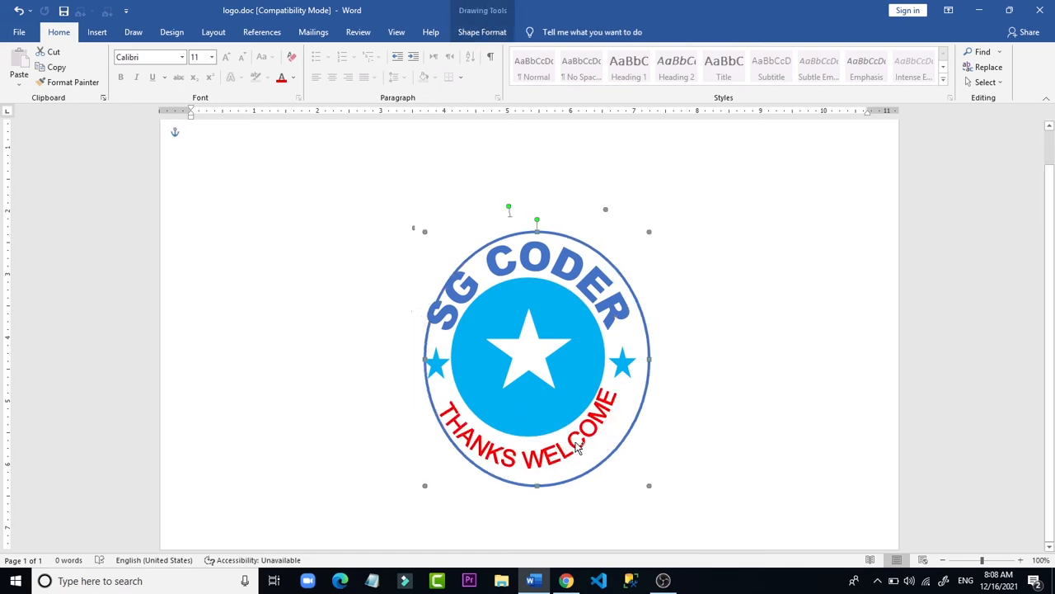
drag(577, 446, 569, 446)
click(712, 389)
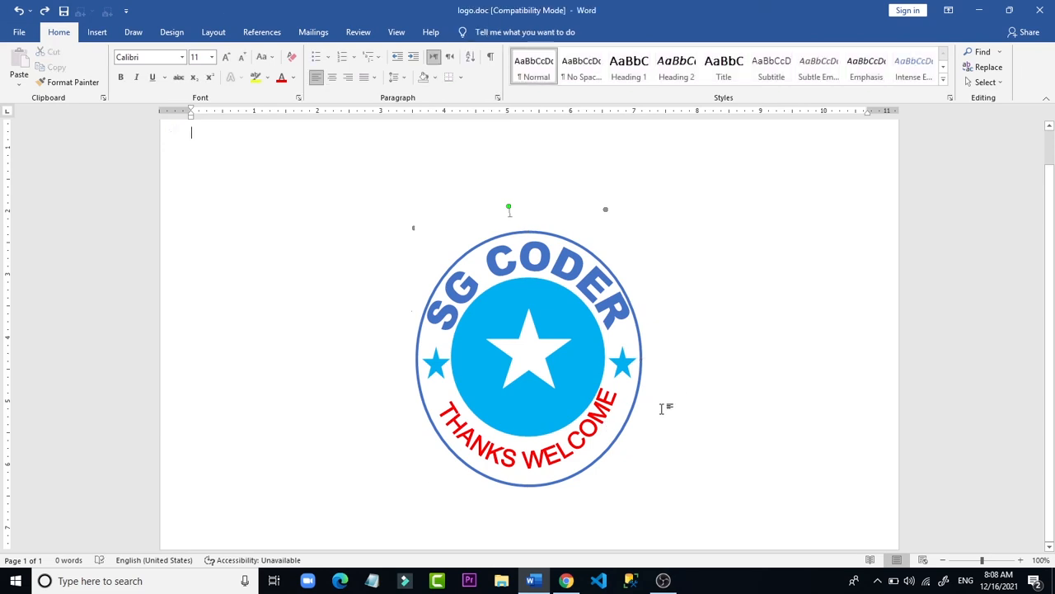
- Widen the THANKS WELCOME lettering on both sides and nudge it slightly left to center it between the small stars
click(581, 435)
click(688, 382)
click(577, 430)
click(702, 429)
click(593, 412)
click(655, 417)
click(571, 451)
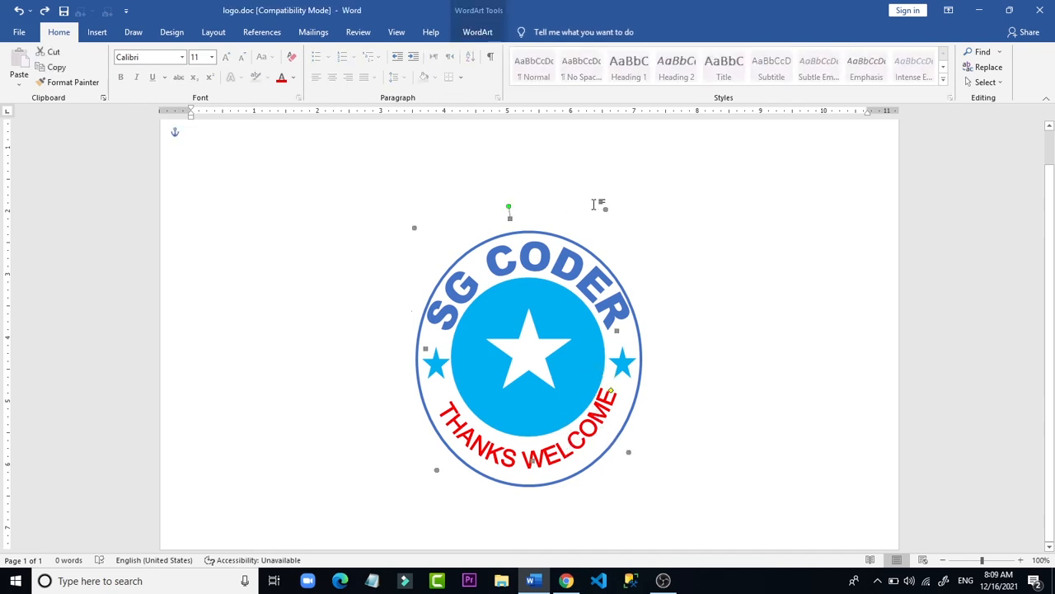
drag(609, 209, 626, 213)
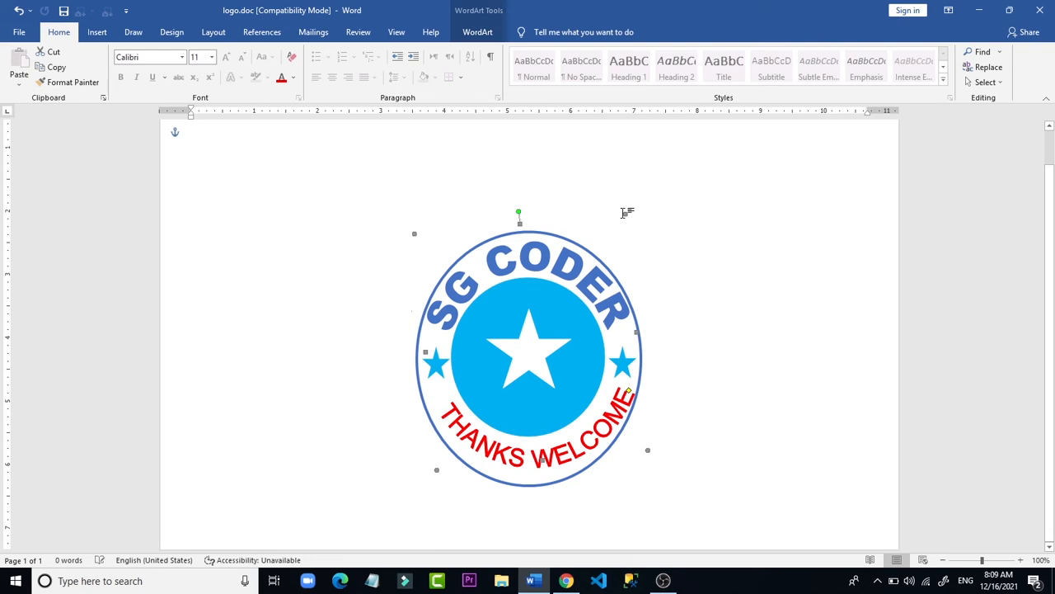
drag(596, 429, 592, 429)
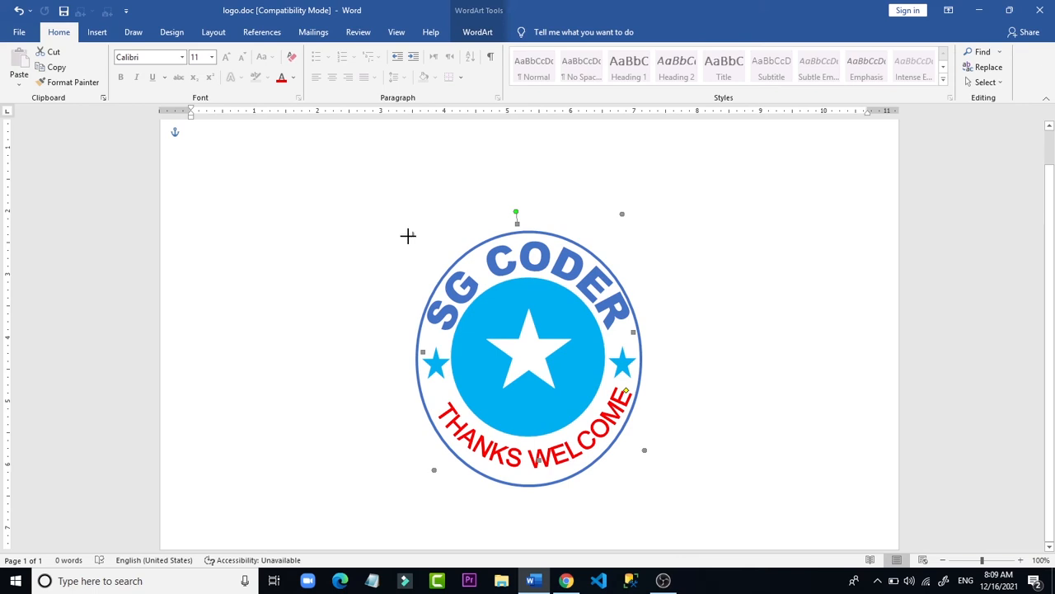
drag(408, 235, 405, 237)
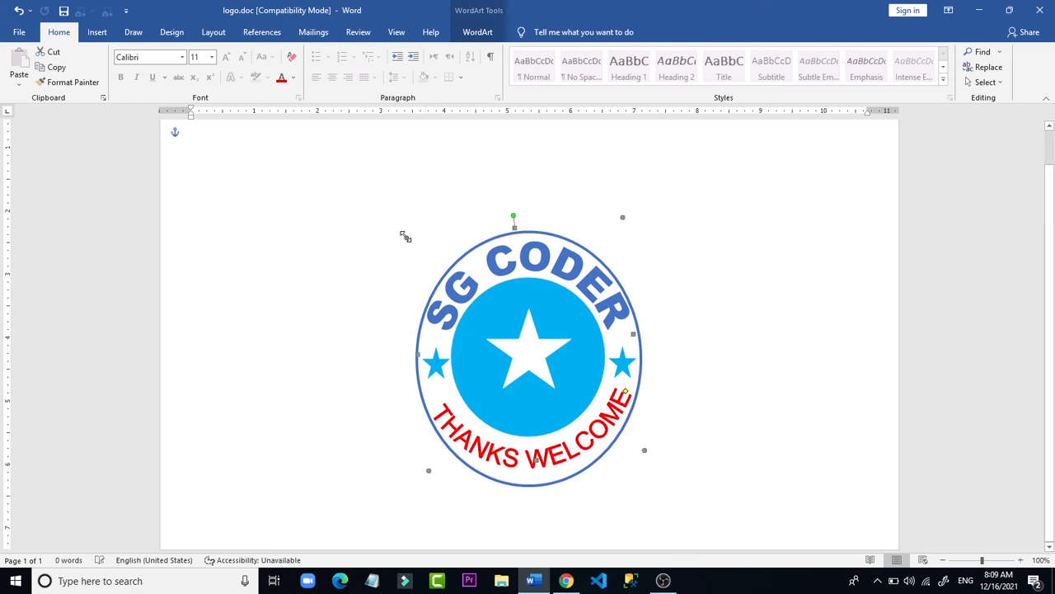
- Stretch the THANKS WELCOME lettering slightly upward so that it curves more steeply around the blue circle
click(693, 312)
click(586, 446)
click(760, 472)
click(572, 446)
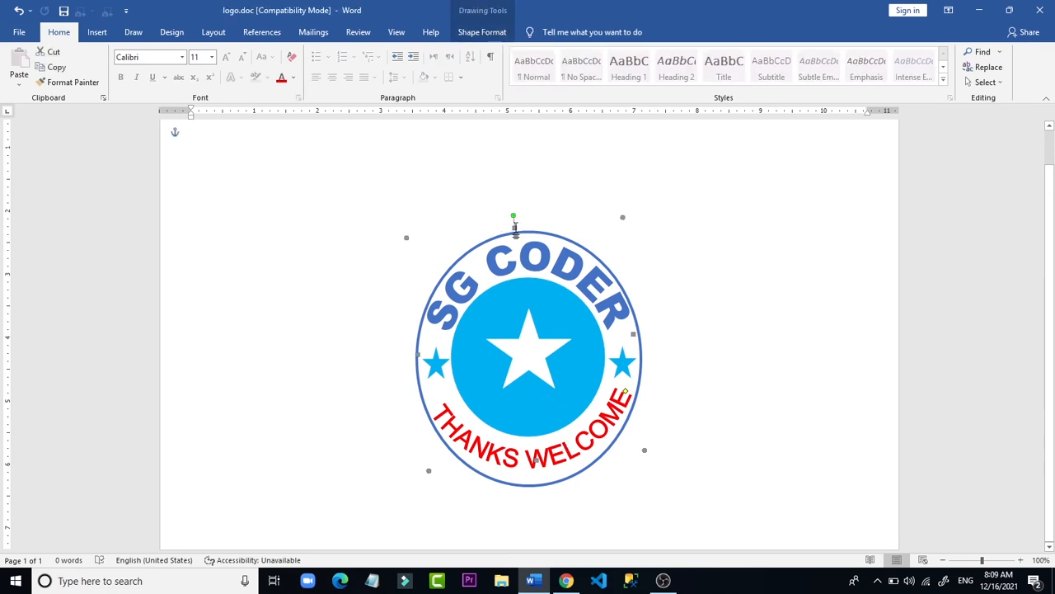
click(514, 219)
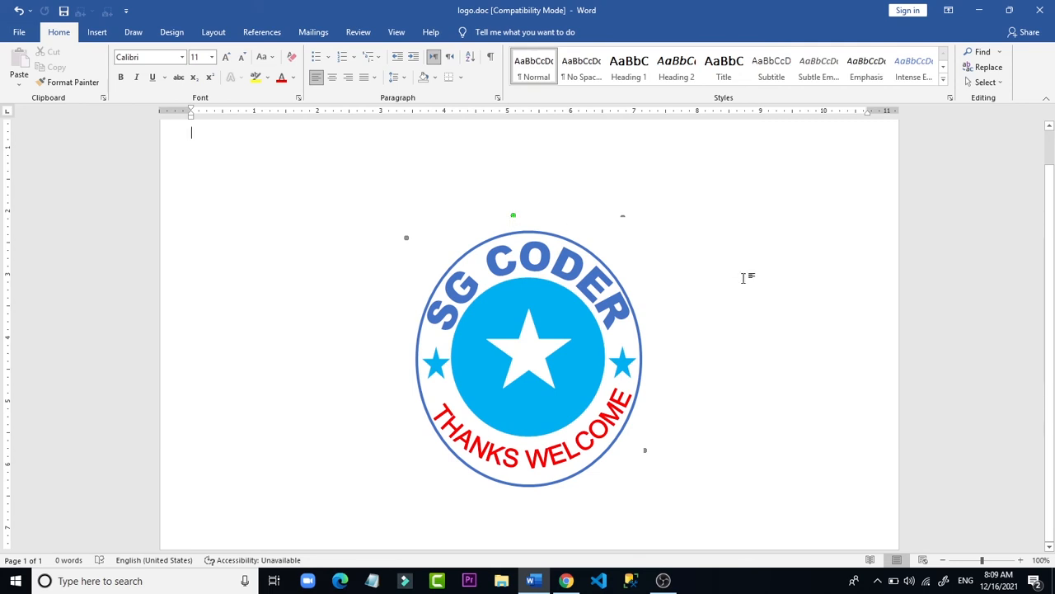
click(540, 458)
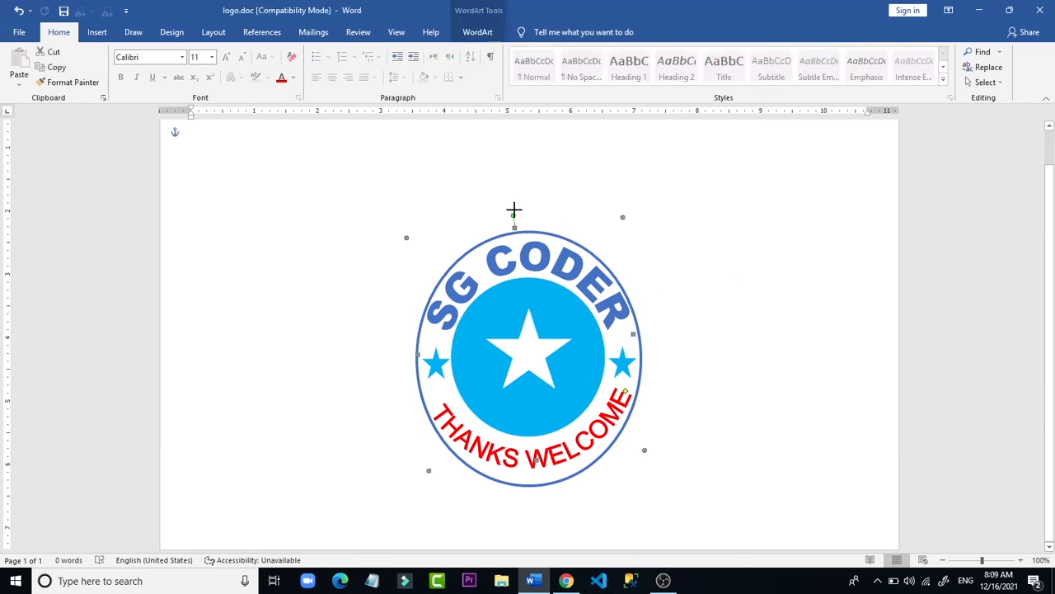
drag(513, 206, 510, 194)
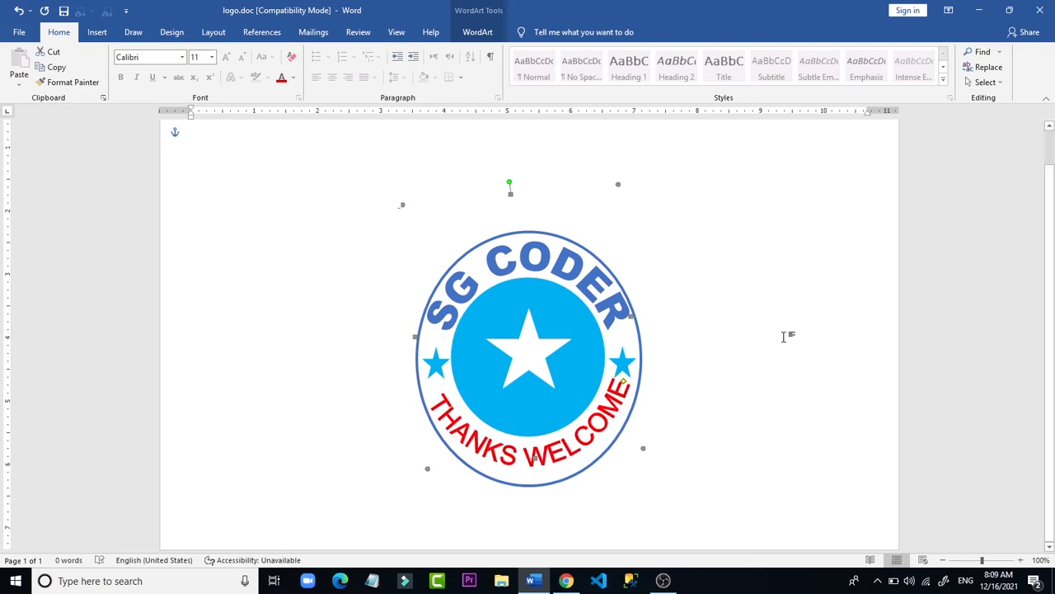
- Rotate the THANKS WELCOME lettering slightly clockwise so that it sits more level beneath the blue circle
click(716, 384)
click(588, 437)
drag(516, 166, 517, 167)
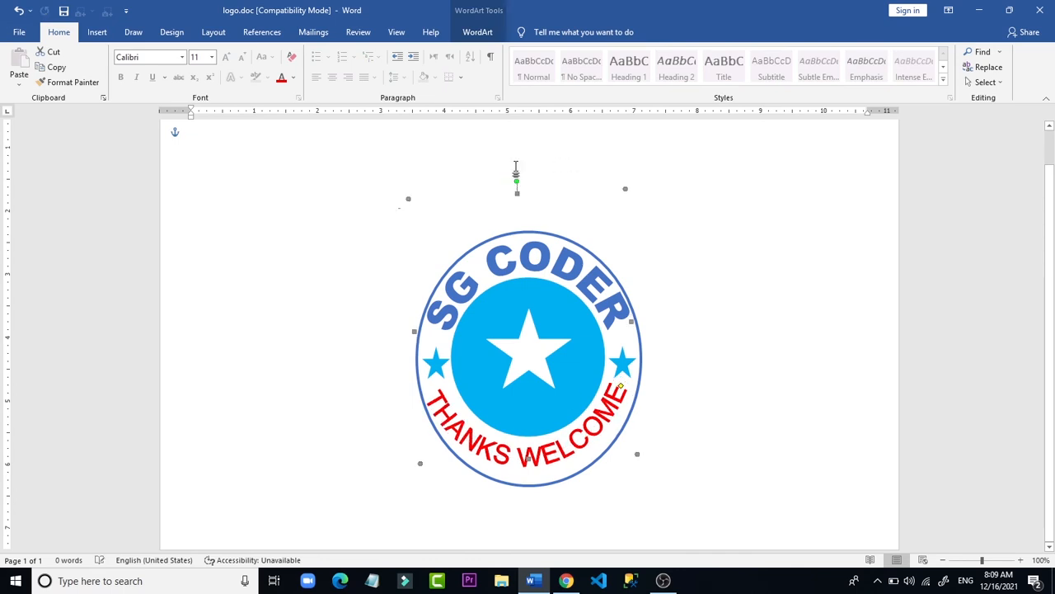
click(789, 357)
click(614, 440)
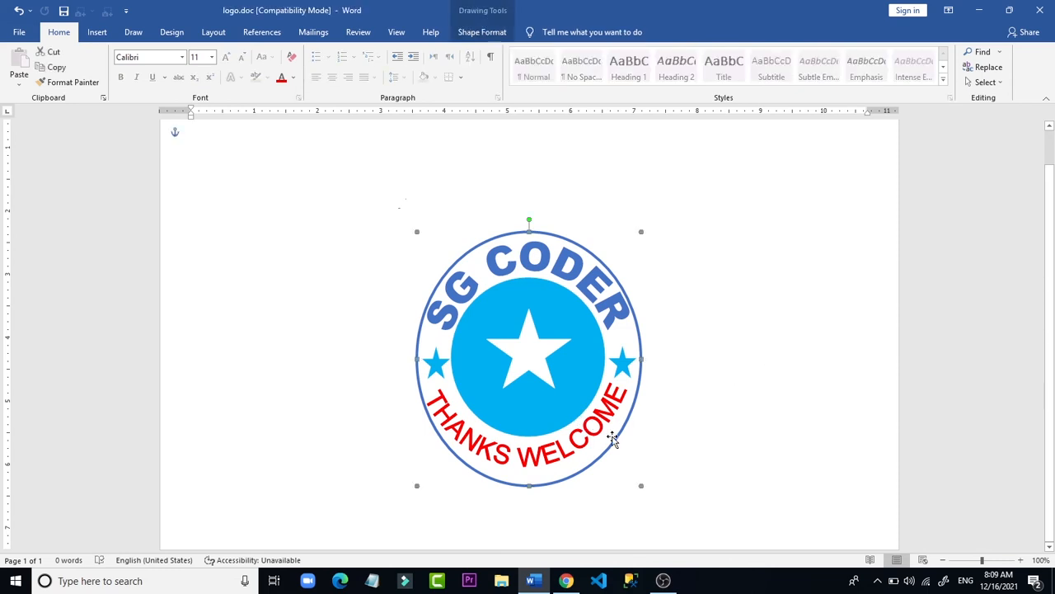
click(834, 214)
click(572, 453)
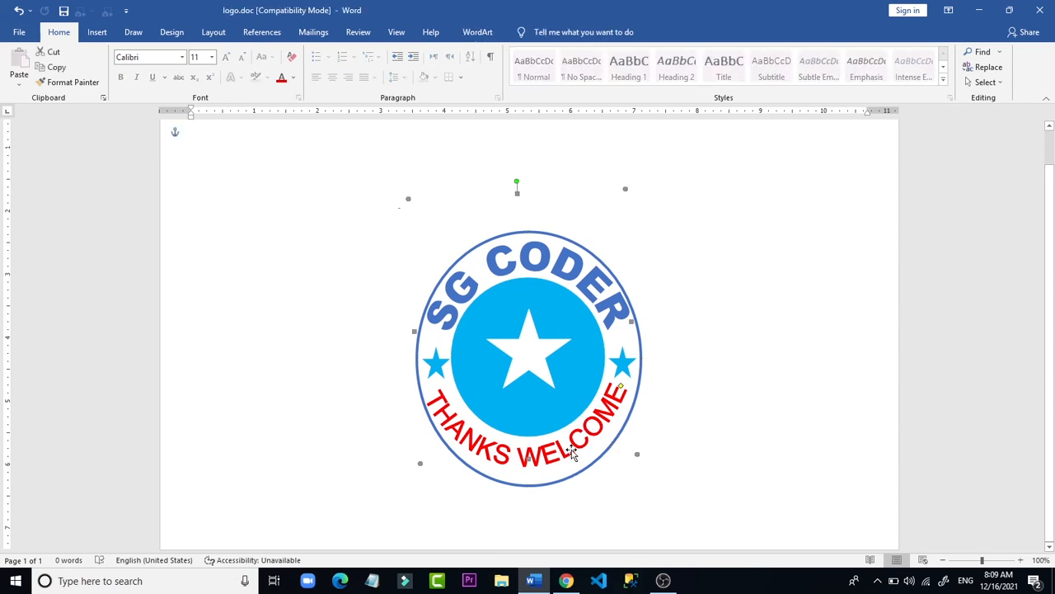
click(789, 384)
click(594, 427)
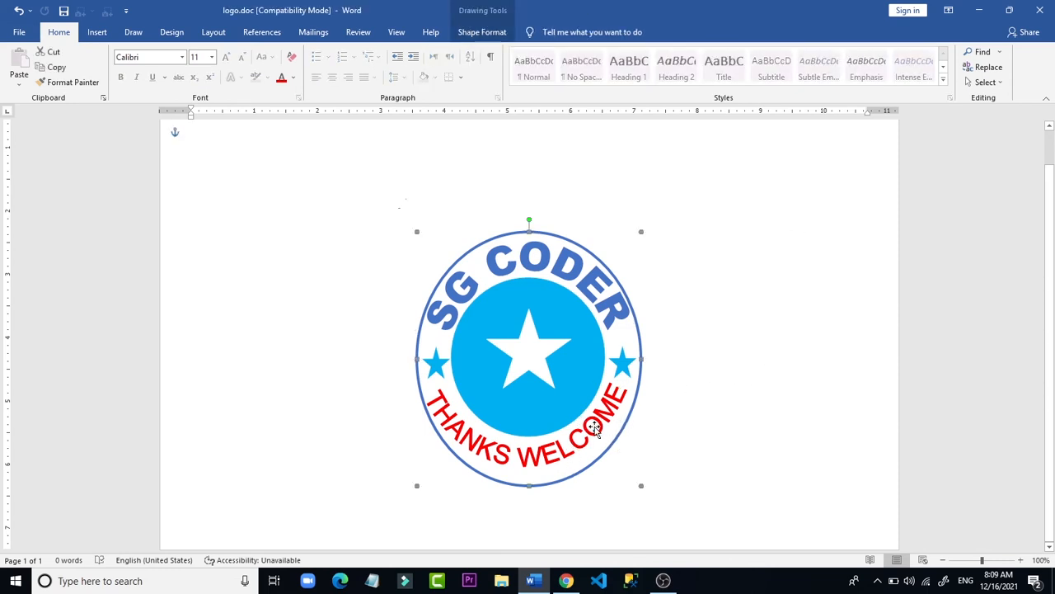
click(799, 456)
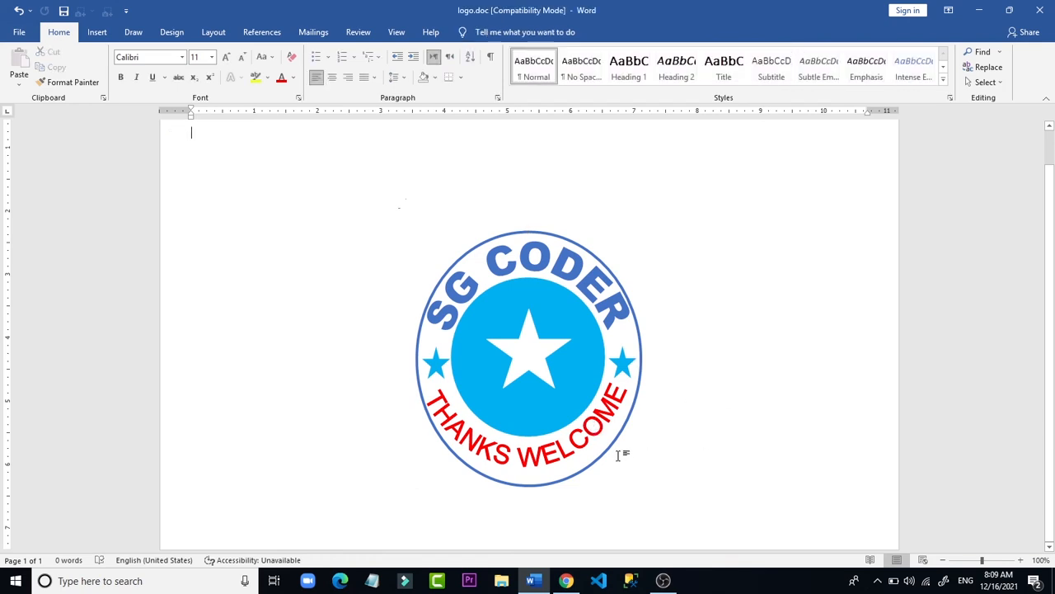
click(579, 439)
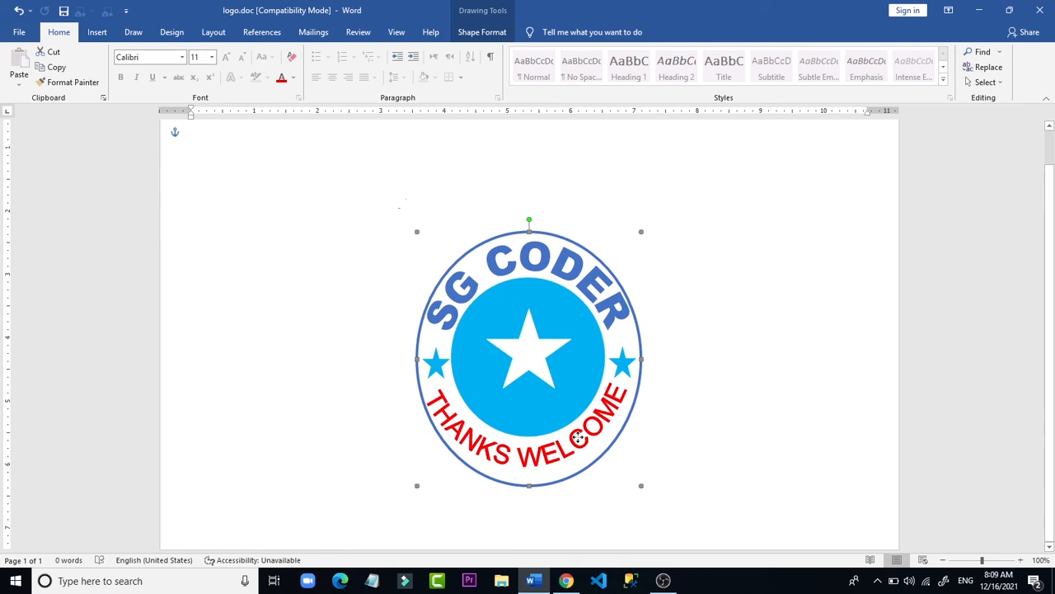
click(756, 387)
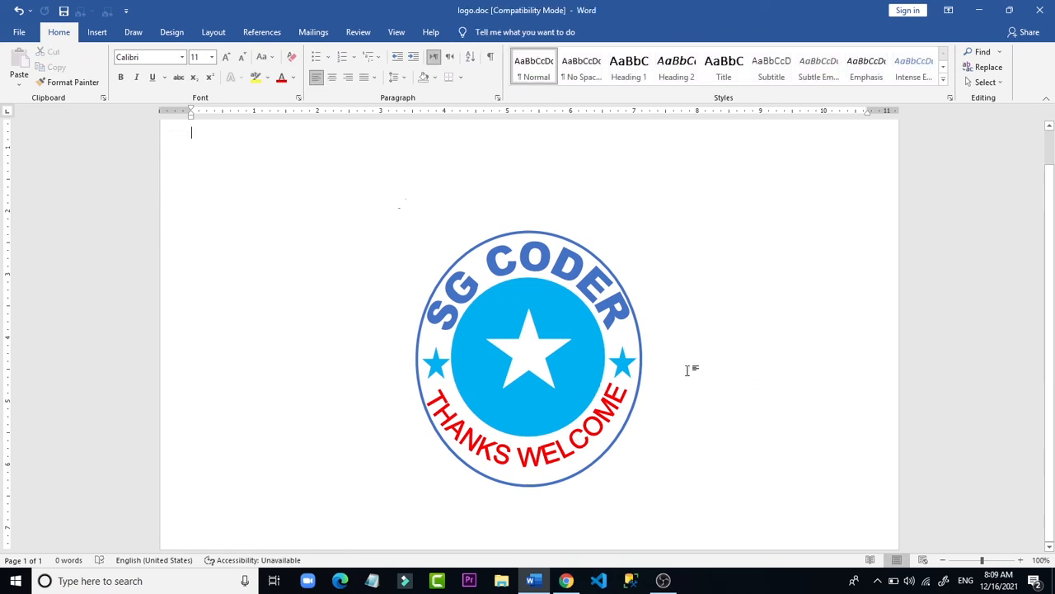
click(577, 440)
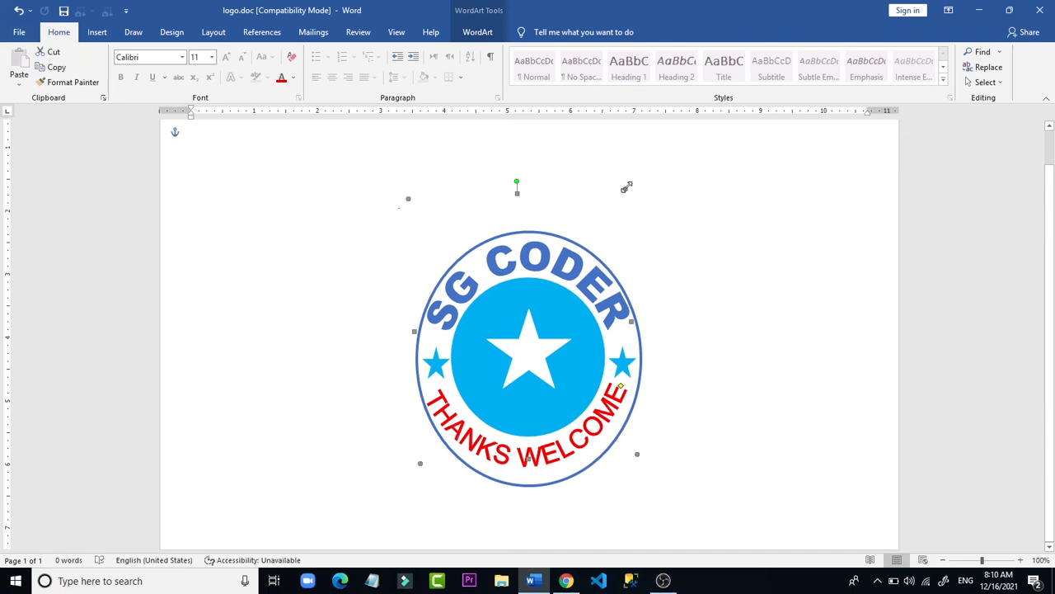
click(741, 291)
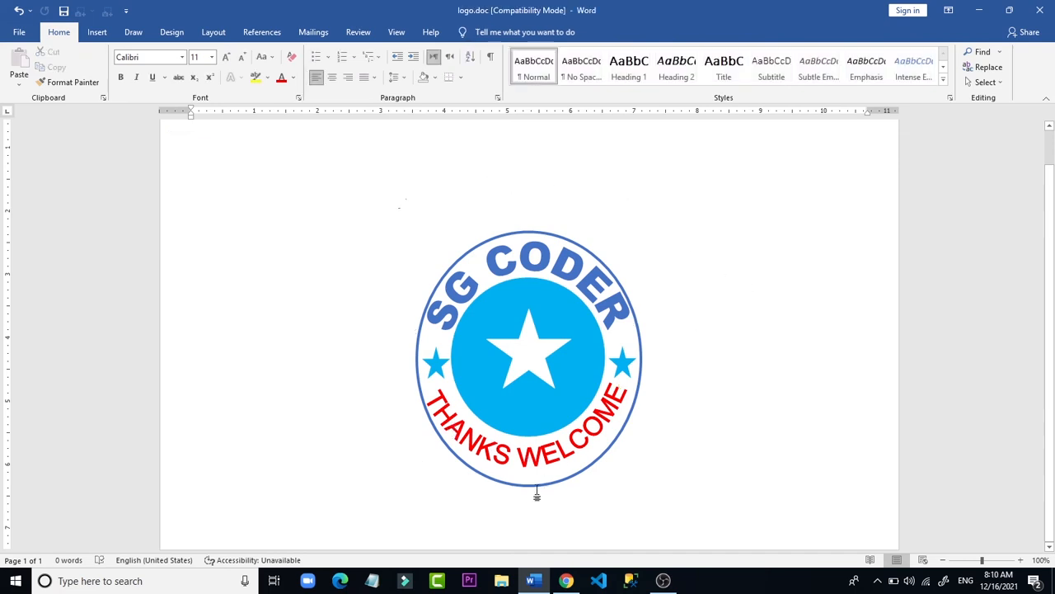
- Shorten the outer blue ring from below and adjust its lower corners to make it rounder
click(536, 487)
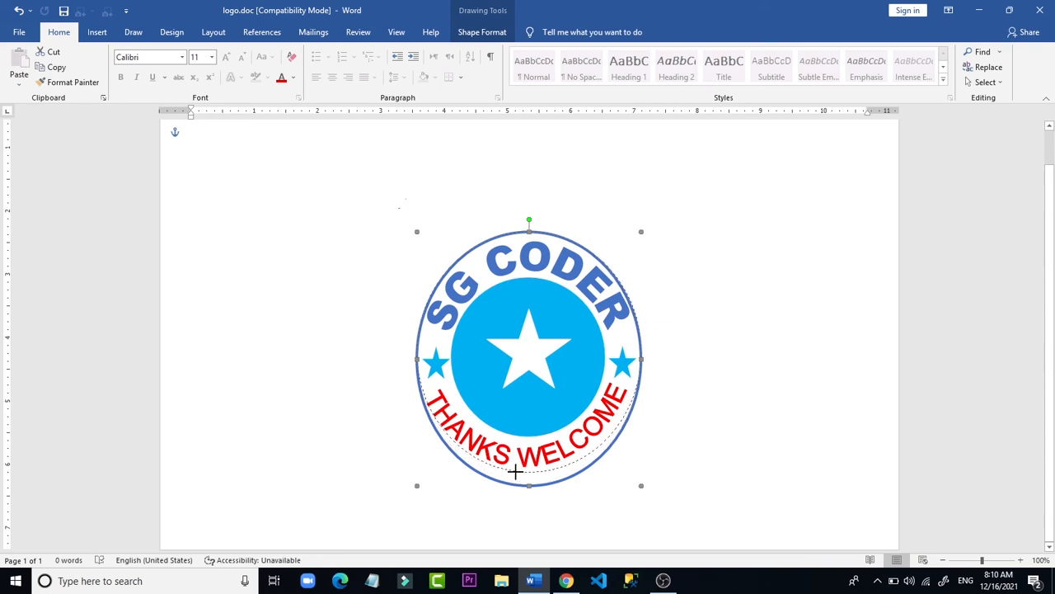
drag(516, 471, 515, 476)
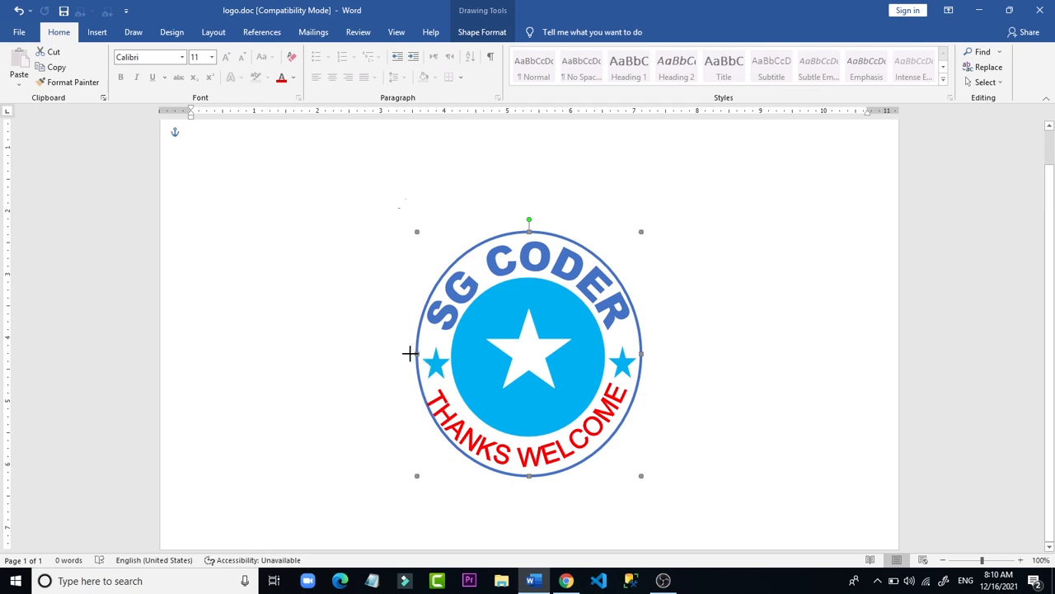
mouse_move(410, 354)
mouse_down()
mouse_move(405, 365)
mouse_move(414, 363)
mouse_up()
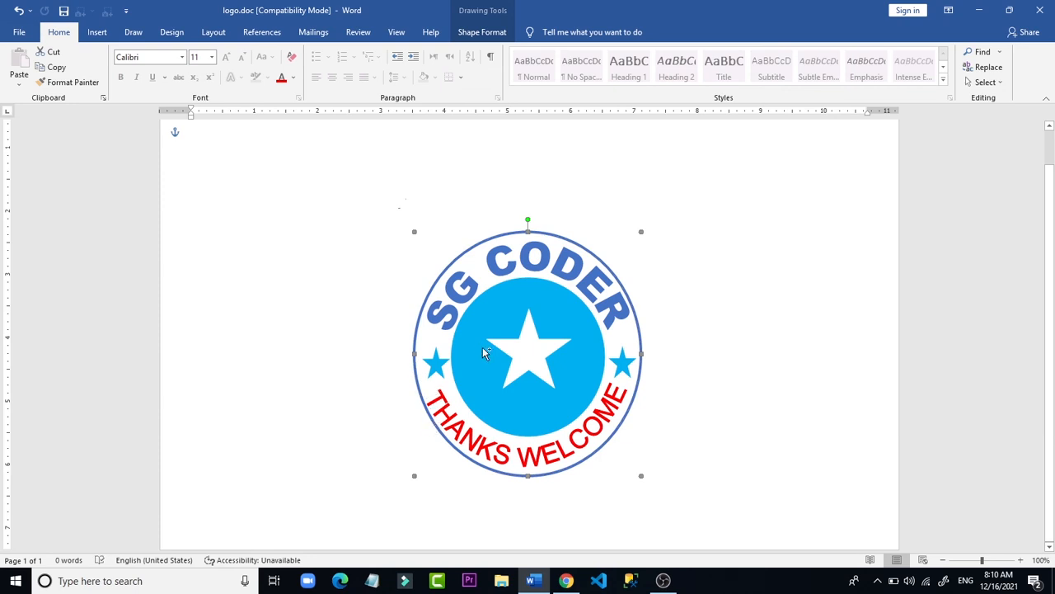
key(ctrl+z)
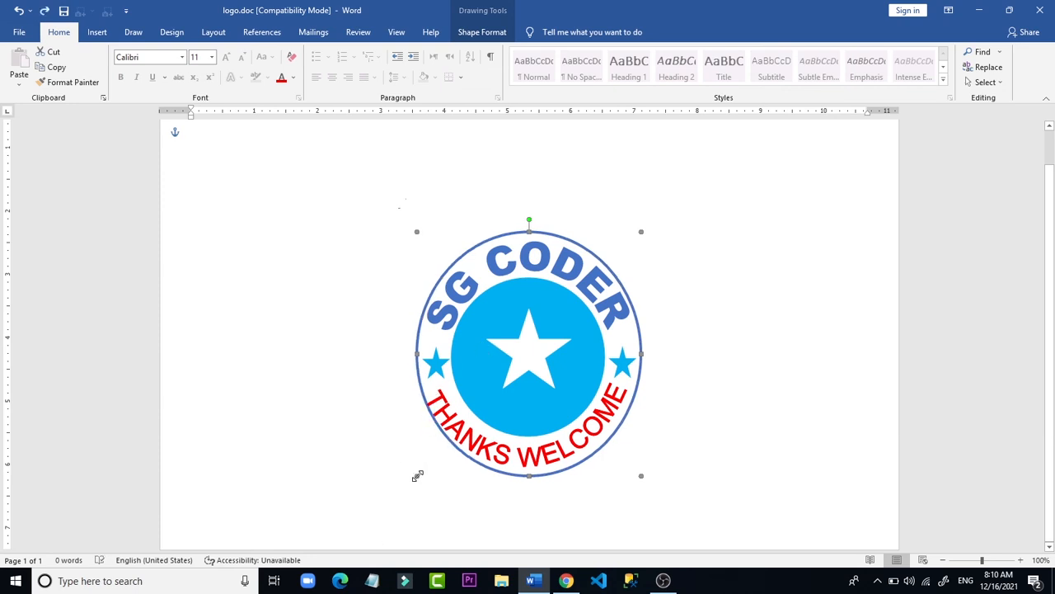
drag(416, 479, 414, 481)
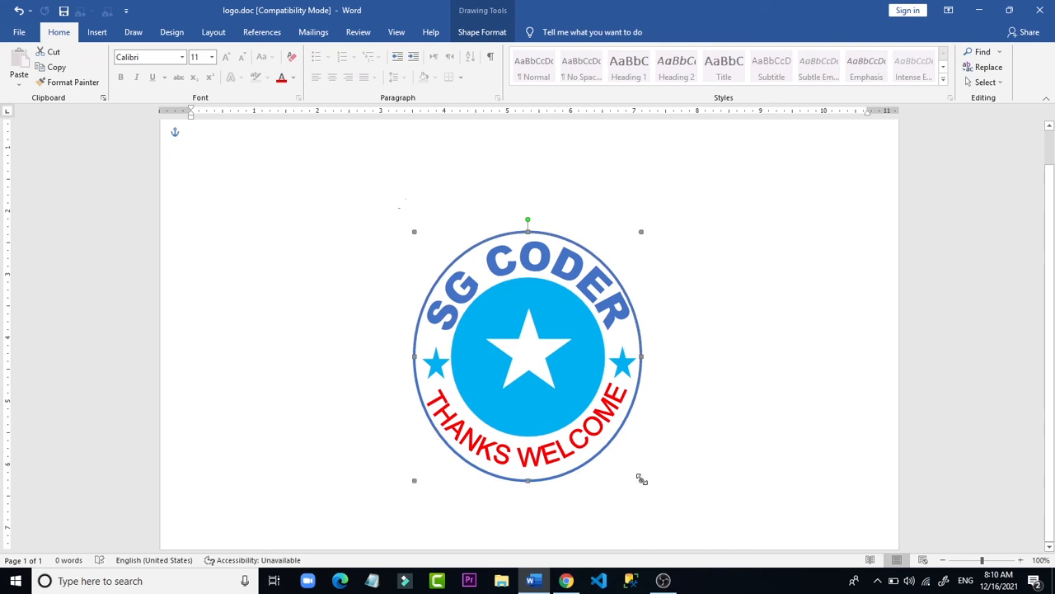
drag(637, 472, 636, 474)
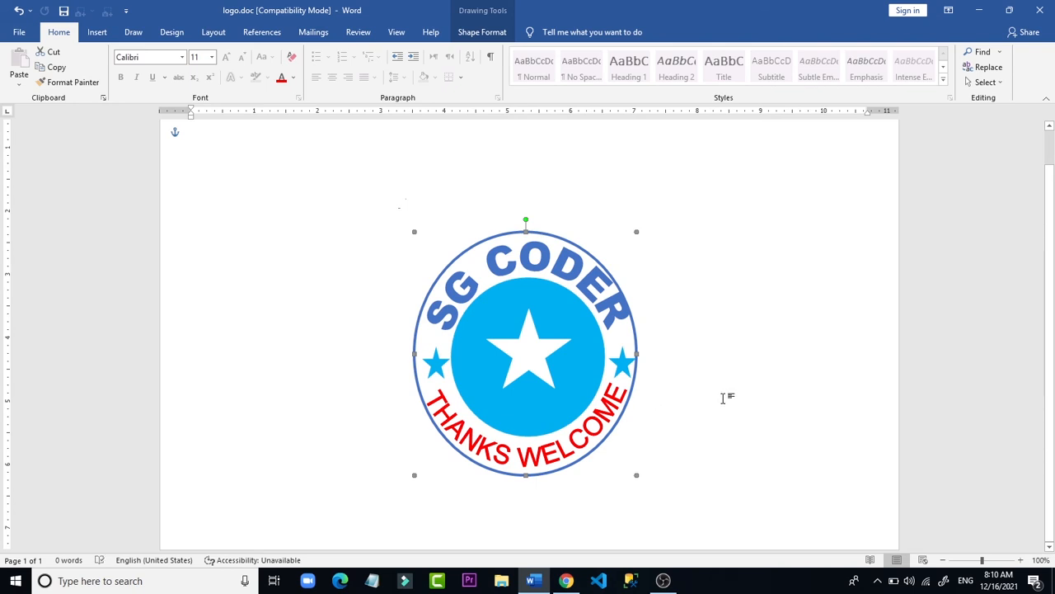
- Nudge the outer blue ring right and slightly down in fine increments to center it around the logo
key(ctrl+Right)
key(ctrl+Right)
key(ctrl+Right)
key(ctrl+Right)
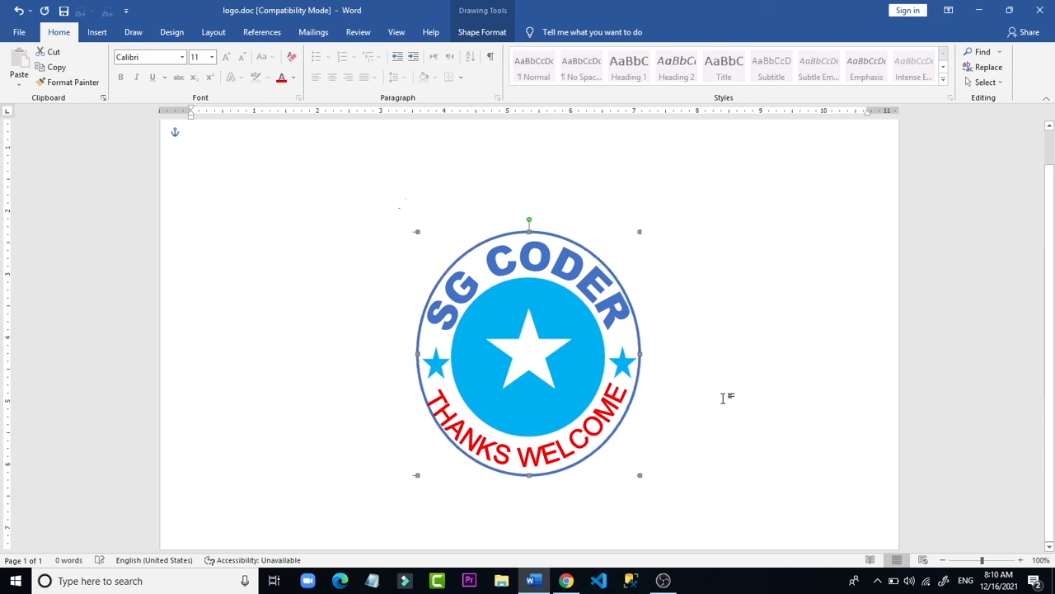
key(ctrl+Down)
key(ctrl+Down)
key(ctrl+Left)
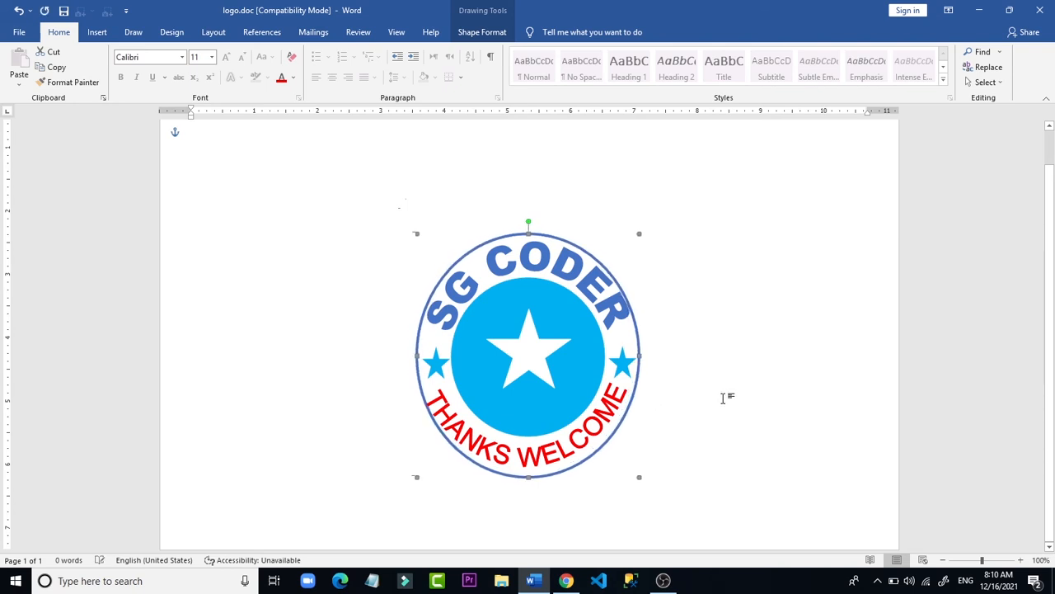
key(ctrl+Down)
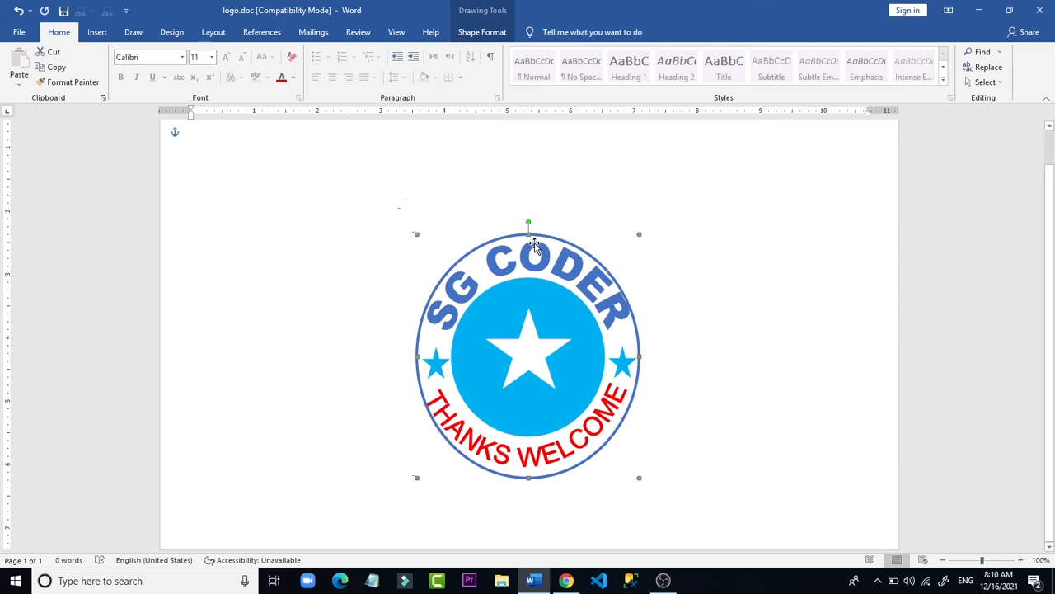
click(591, 199)
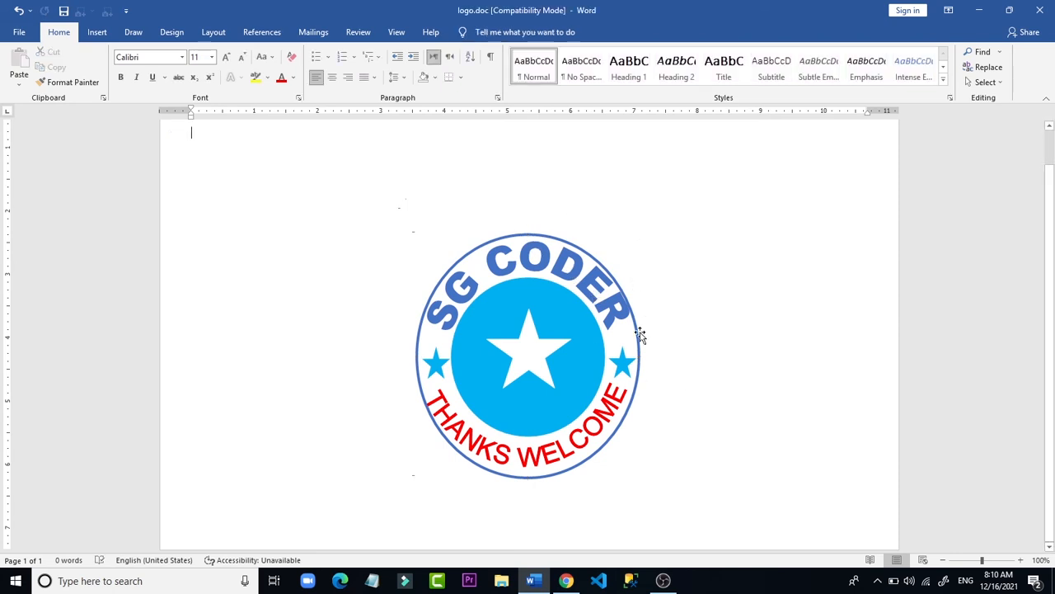
- Extend the outer blue ring slightly downward and nudge it up to even out the space above and below the lettering
click(562, 471)
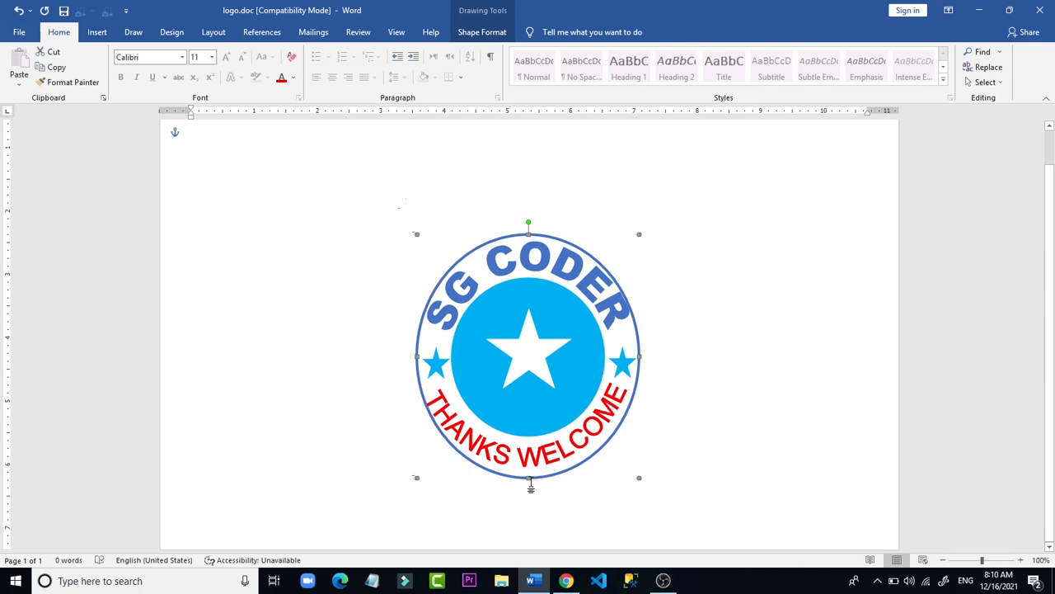
drag(529, 484, 528, 484)
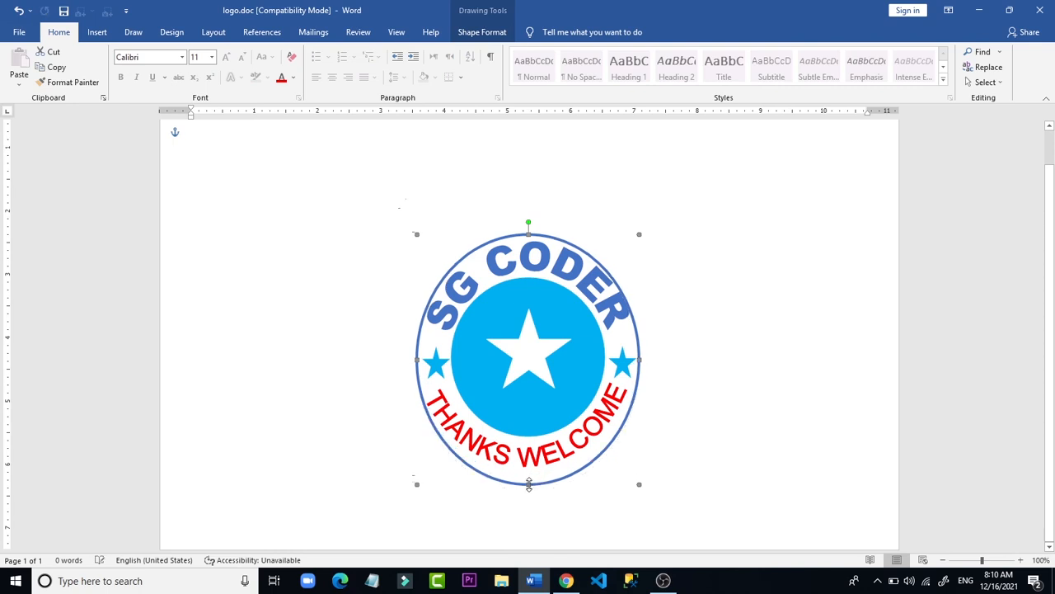
key(Up)
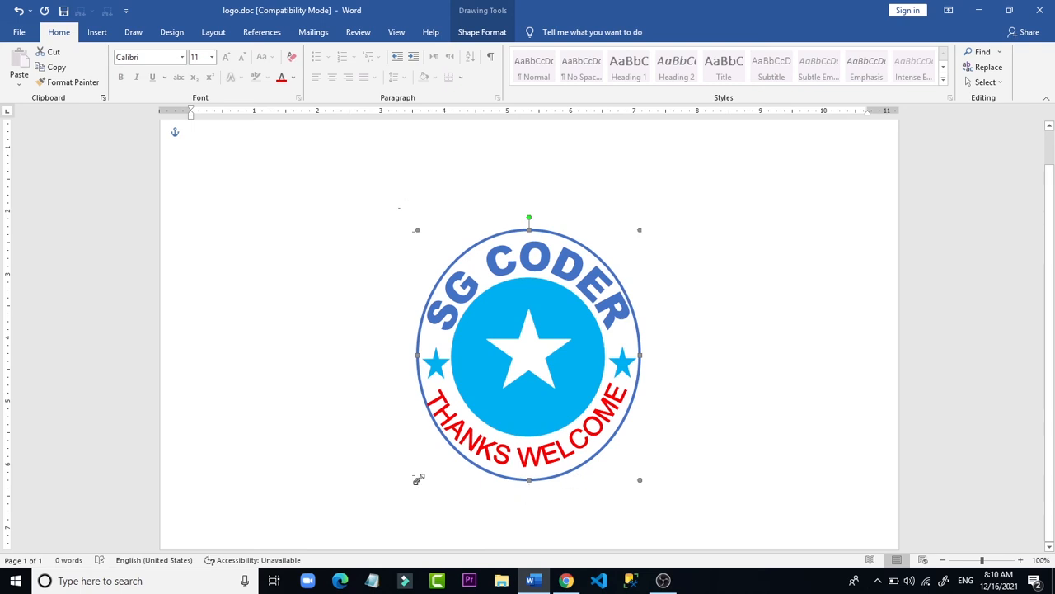
- Widen the outer blue ring slightly on its left side and nudge it in fine increments to recenter it around the lettering
drag(413, 478, 414, 479)
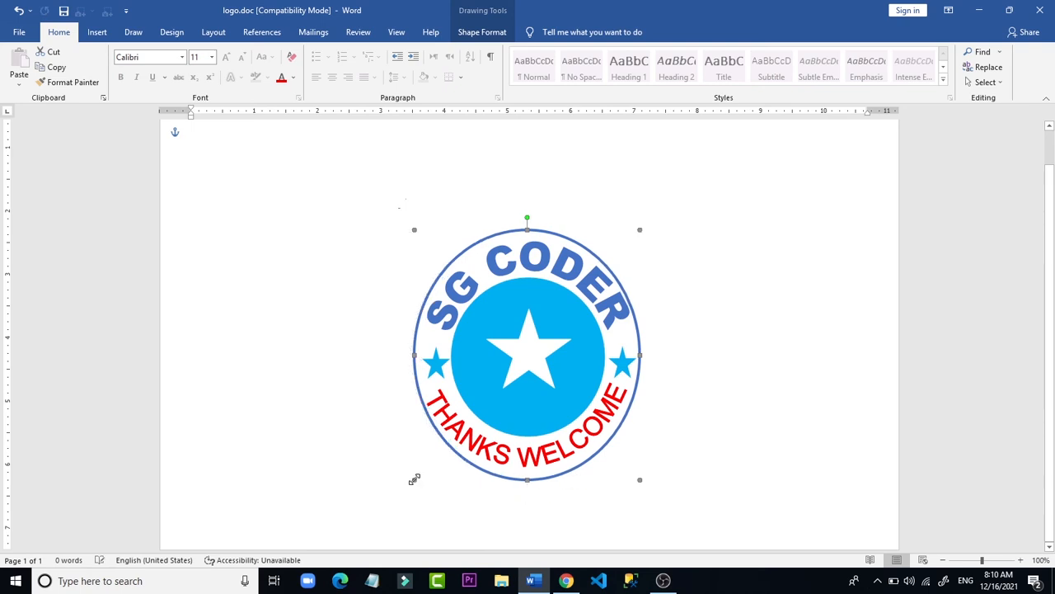
key(Right)
key(Right)
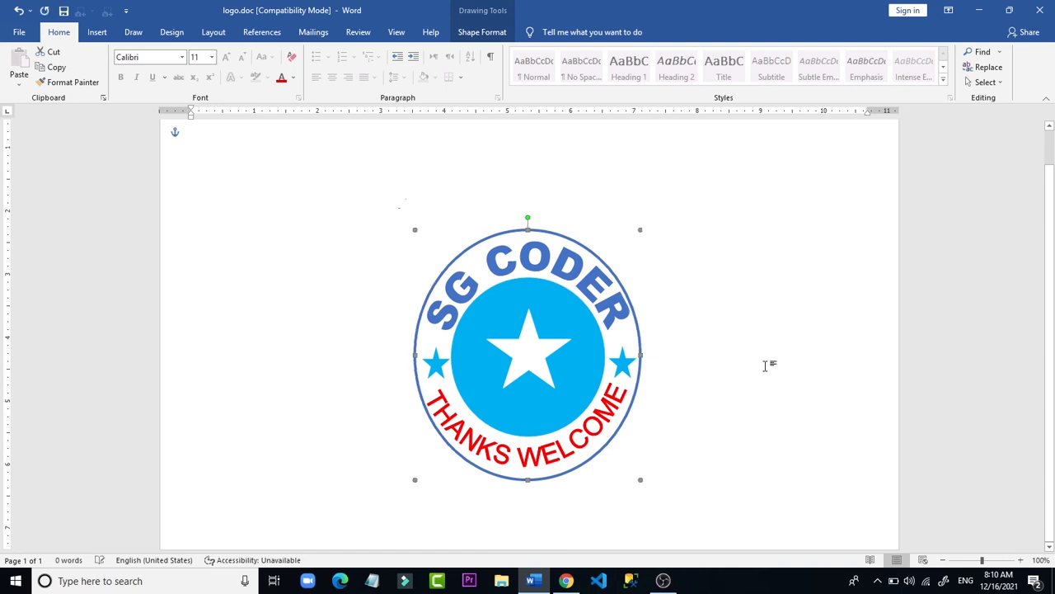
key(Down)
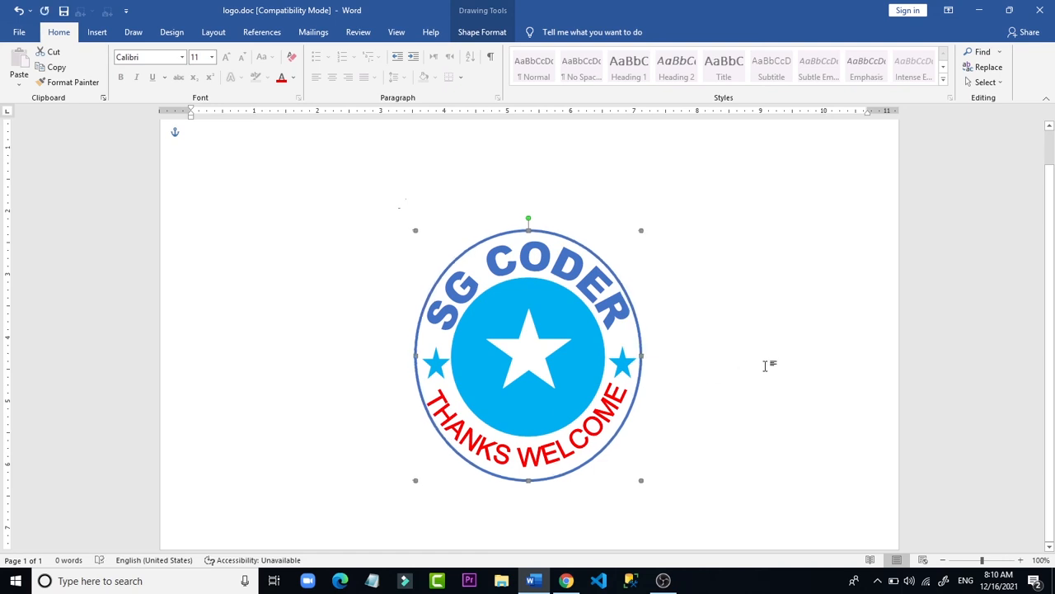
key(Left)
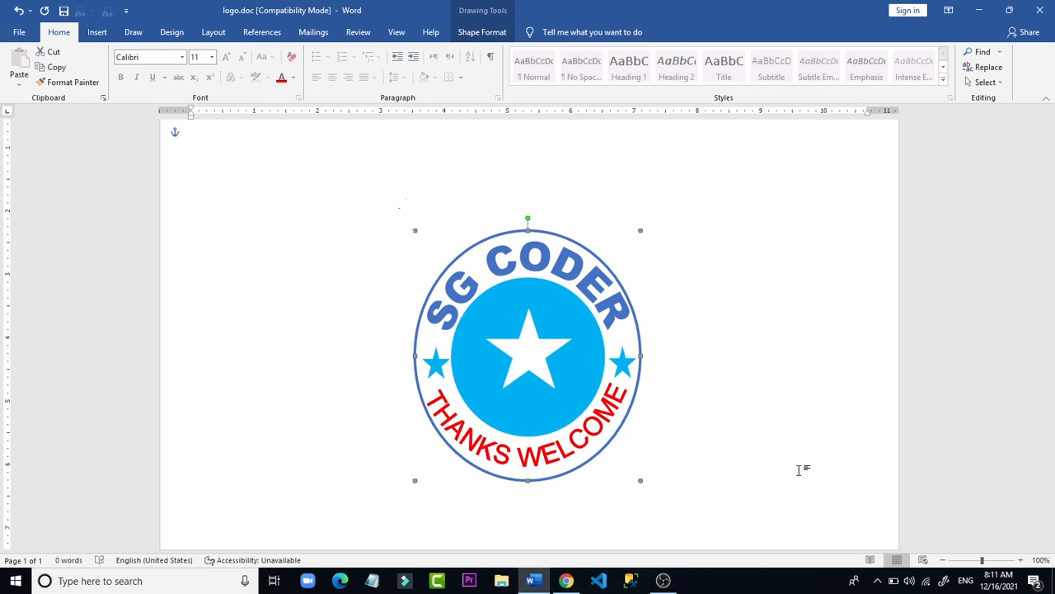
click(763, 270)
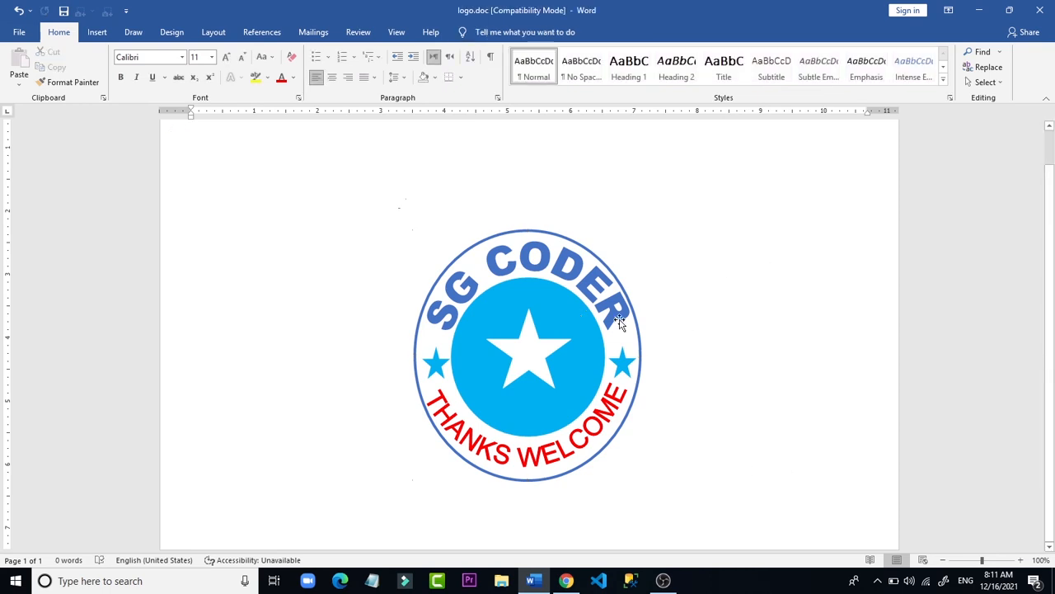
- Widen the outer blue ring on its right side to leave more space beside the small star
click(635, 336)
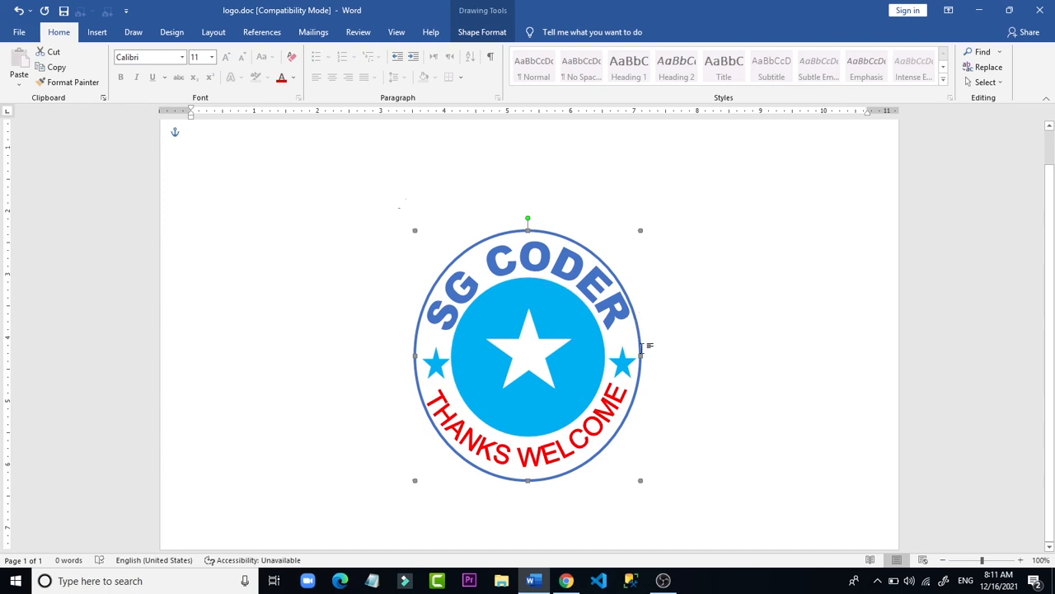
click(642, 359)
click(640, 354)
click(642, 357)
click(641, 348)
click(642, 347)
click(642, 352)
click(677, 359)
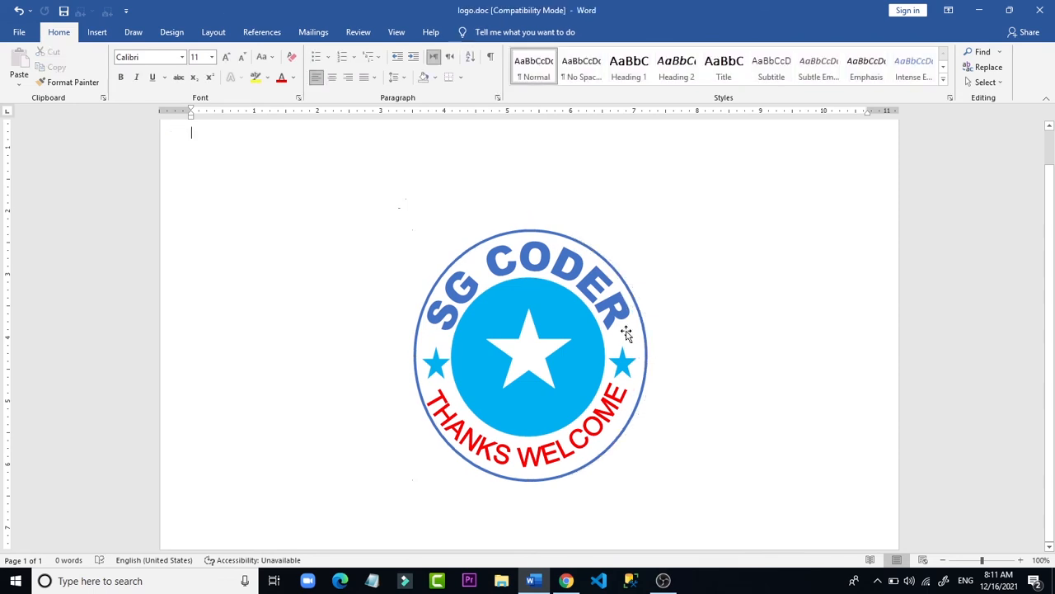
- Nudge the outer blue ring slightly left so that it is centered around the stars and lettering
click(647, 335)
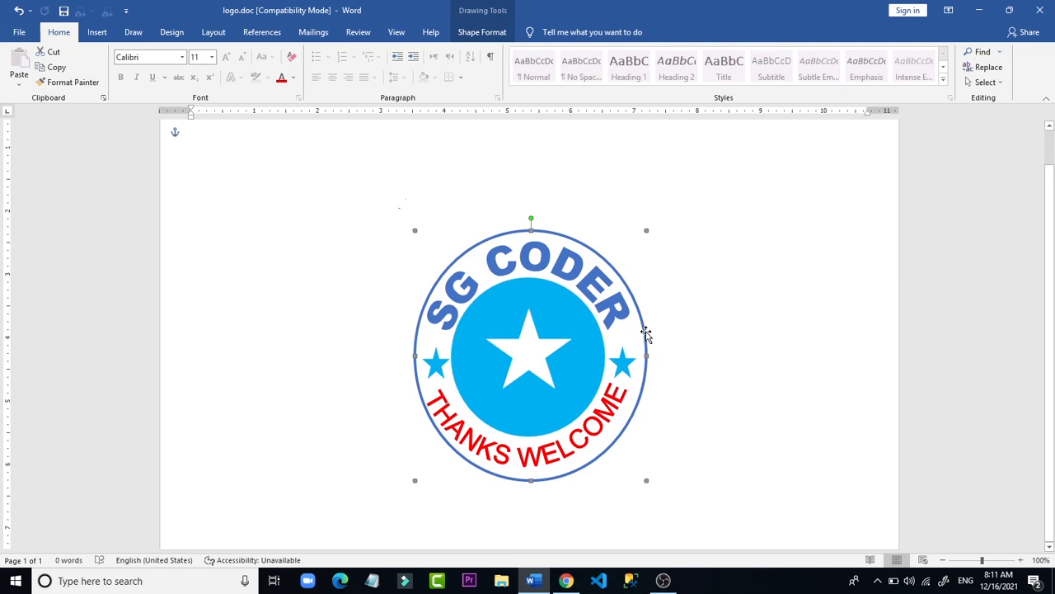
key(Left)
key(Left)
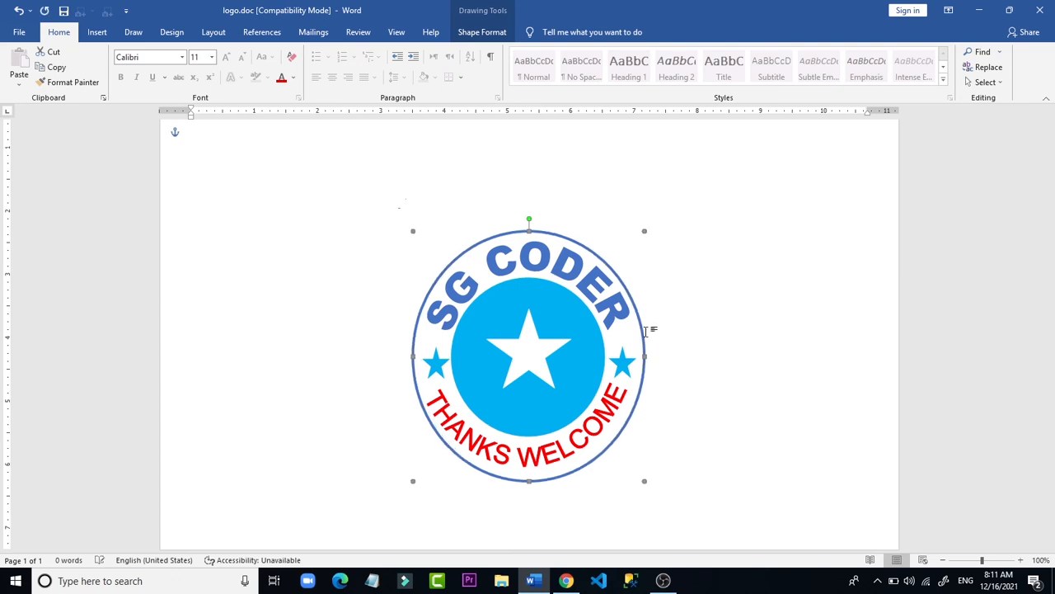
- Move the large white star slightly left and down inside the blue circle
click(716, 353)
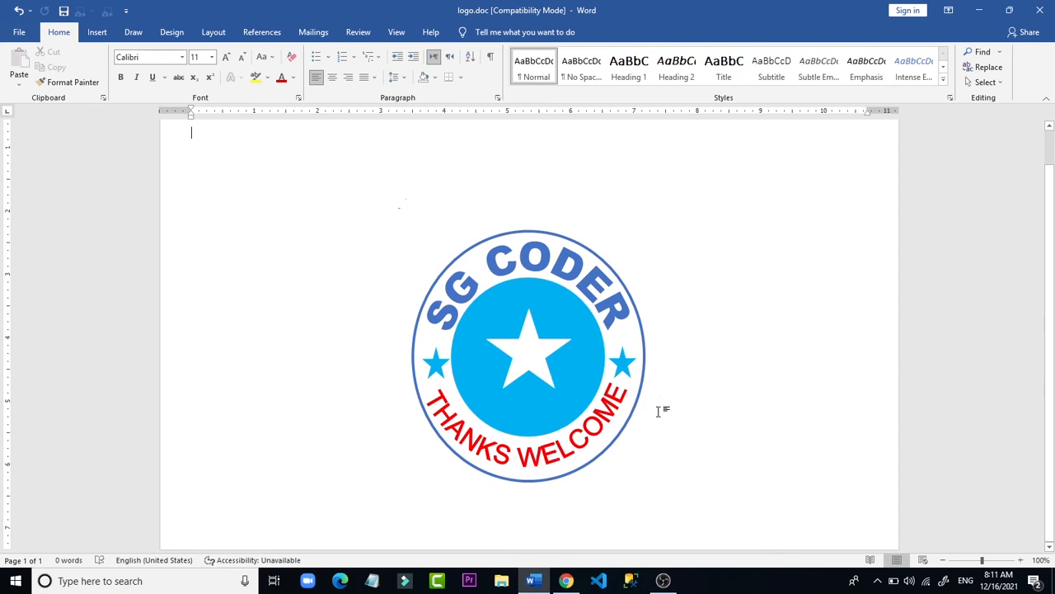
click(558, 480)
click(569, 271)
click(522, 344)
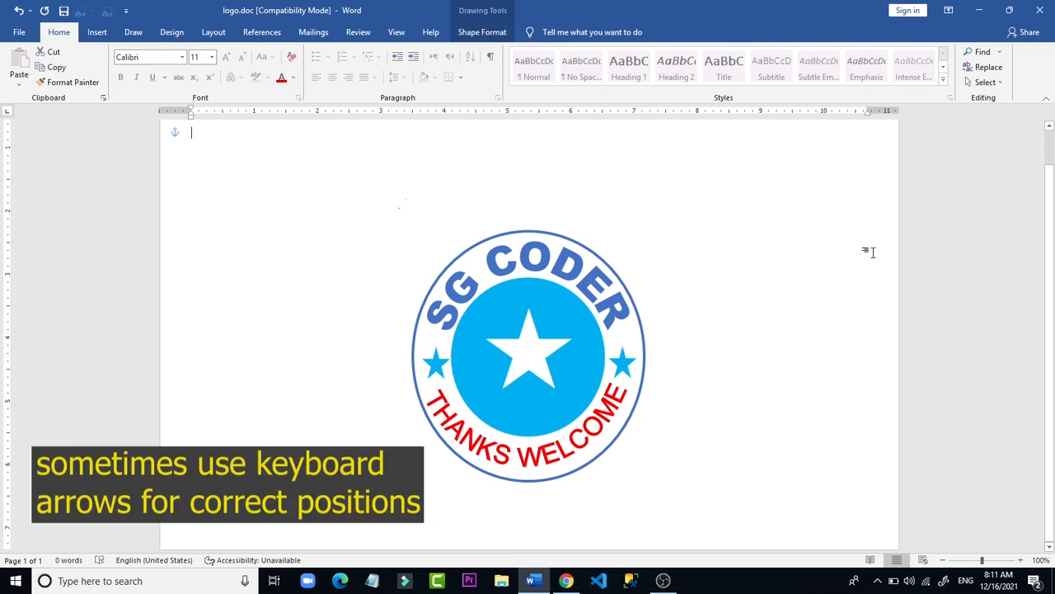
click(845, 248)
click(532, 342)
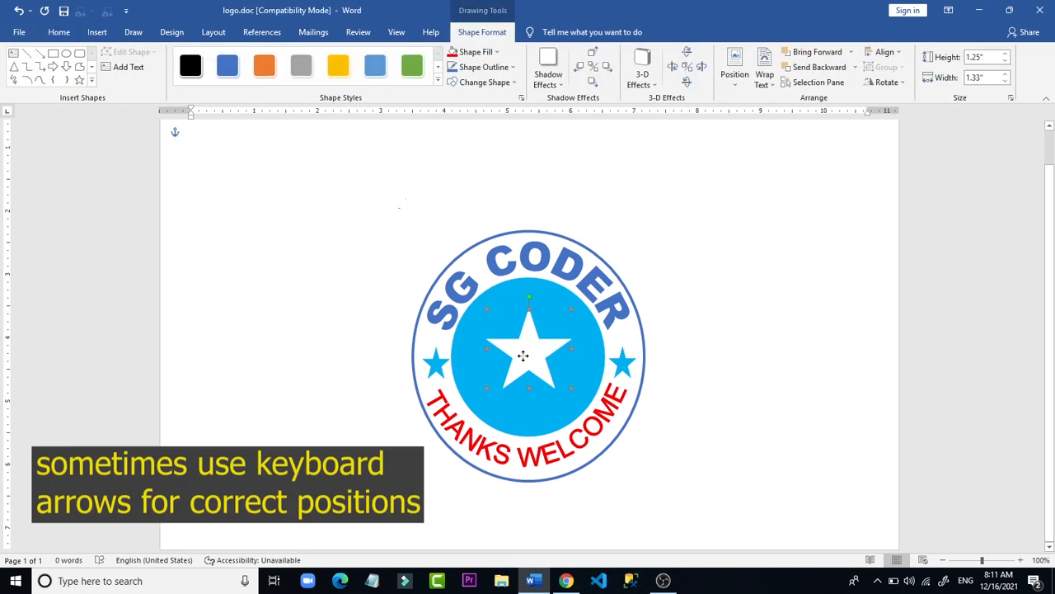
drag(521, 359, 524, 361)
click(722, 358)
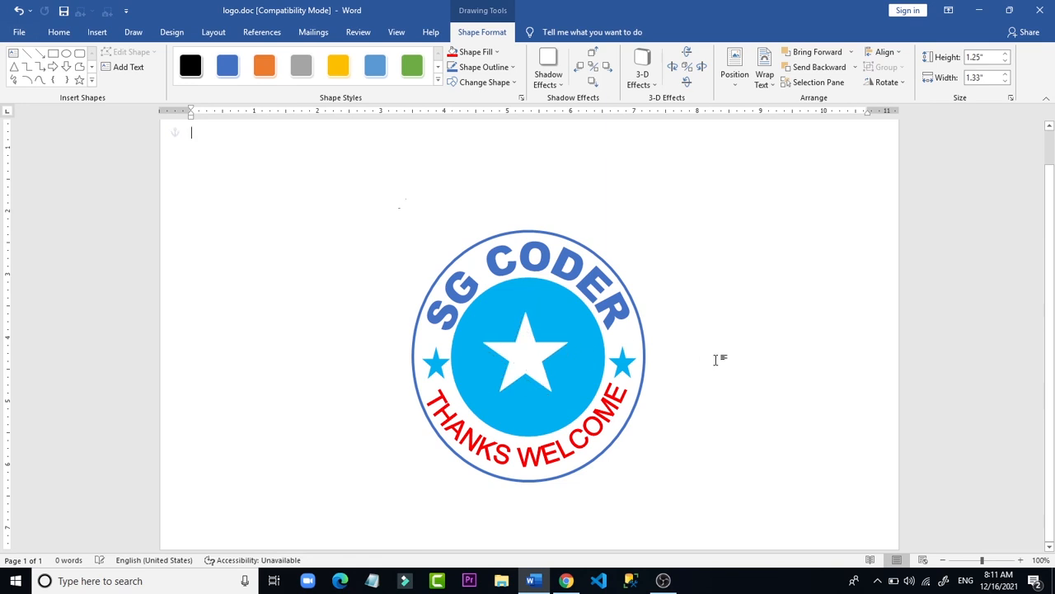
click(524, 361)
click(652, 468)
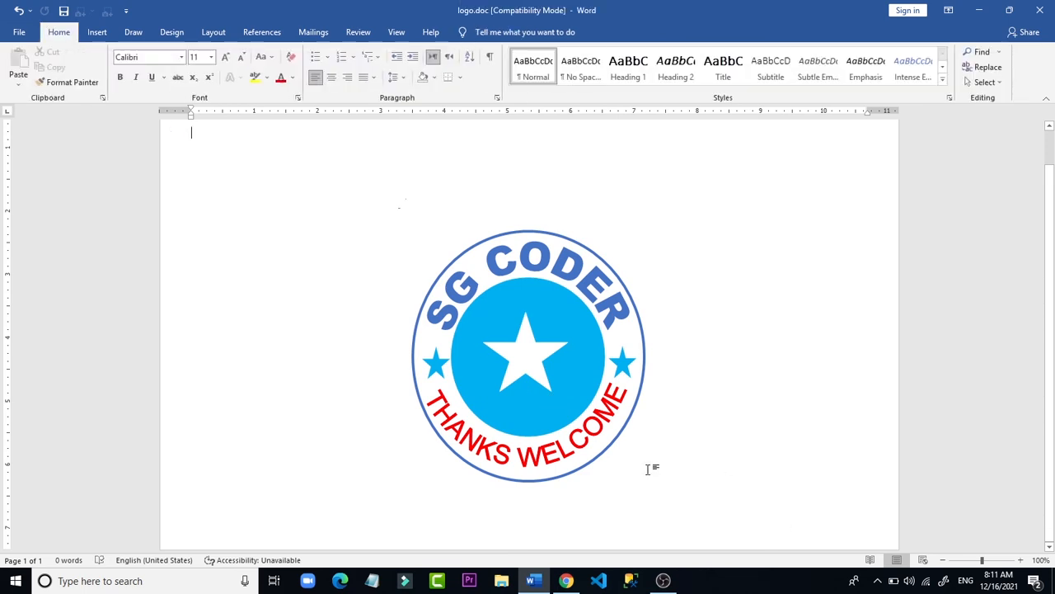
- Stretch the blue center circle slightly downward to a height of about 2.54"
click(535, 433)
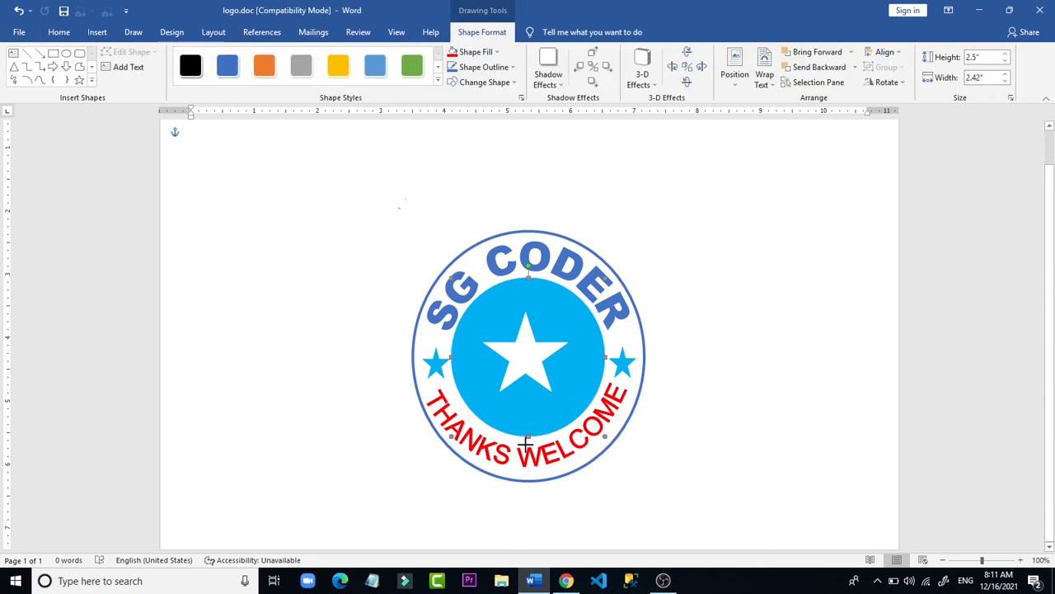
drag(524, 445, 526, 446)
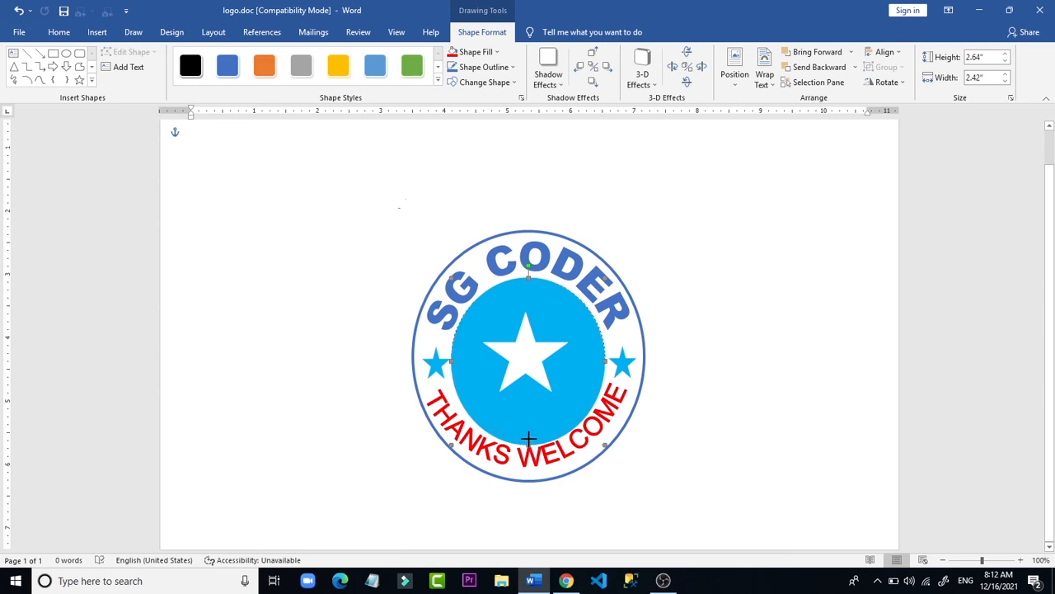
drag(527, 438, 528, 437)
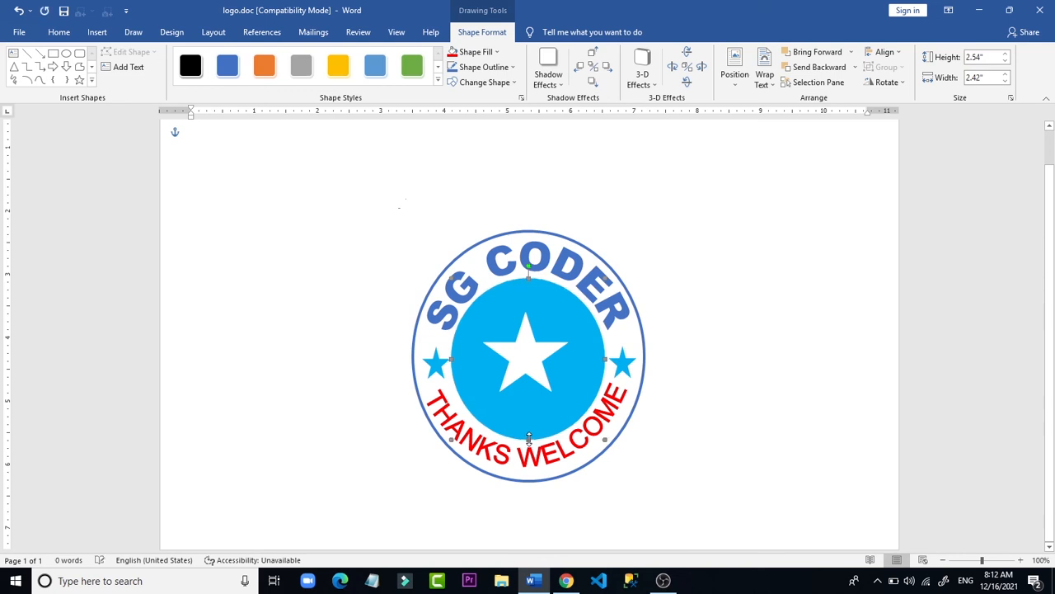
click(855, 337)
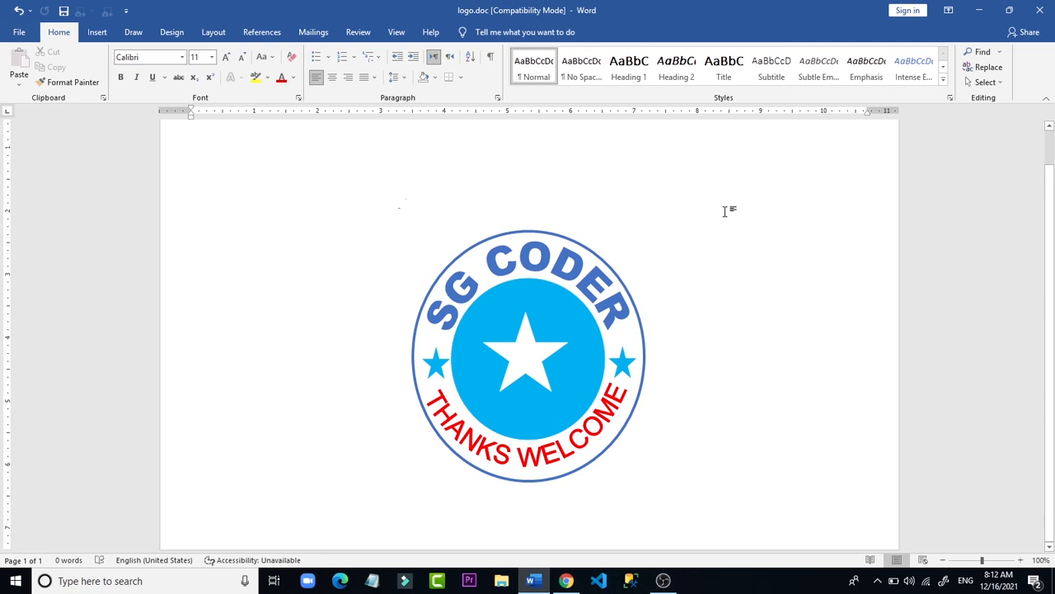
- Rotate the red THANKS WELCOME lettering slightly clockwise until level and nudge it right to center it between the small stars
click(590, 439)
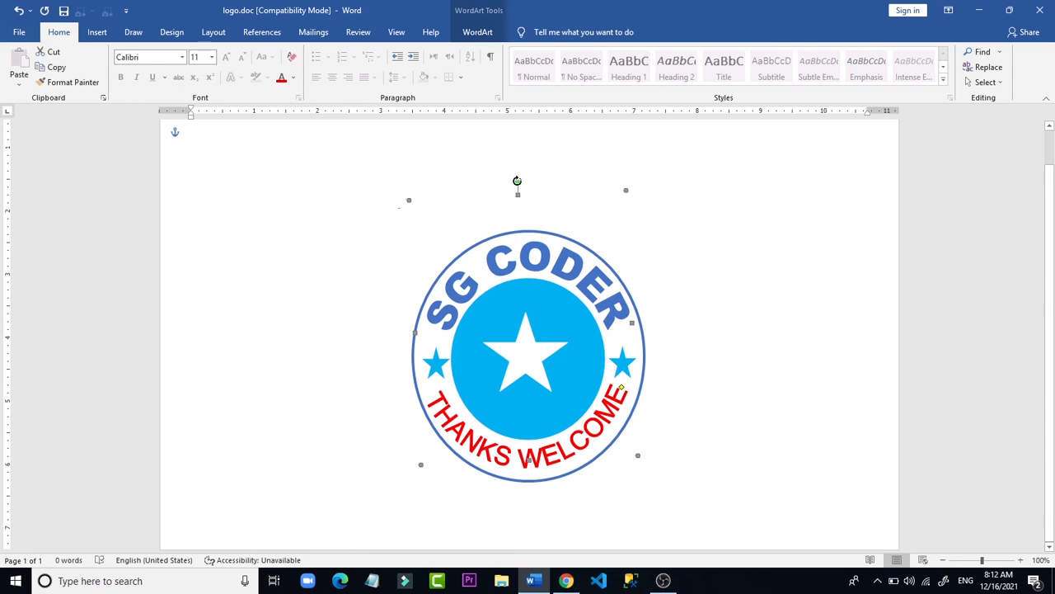
drag(517, 180, 521, 171)
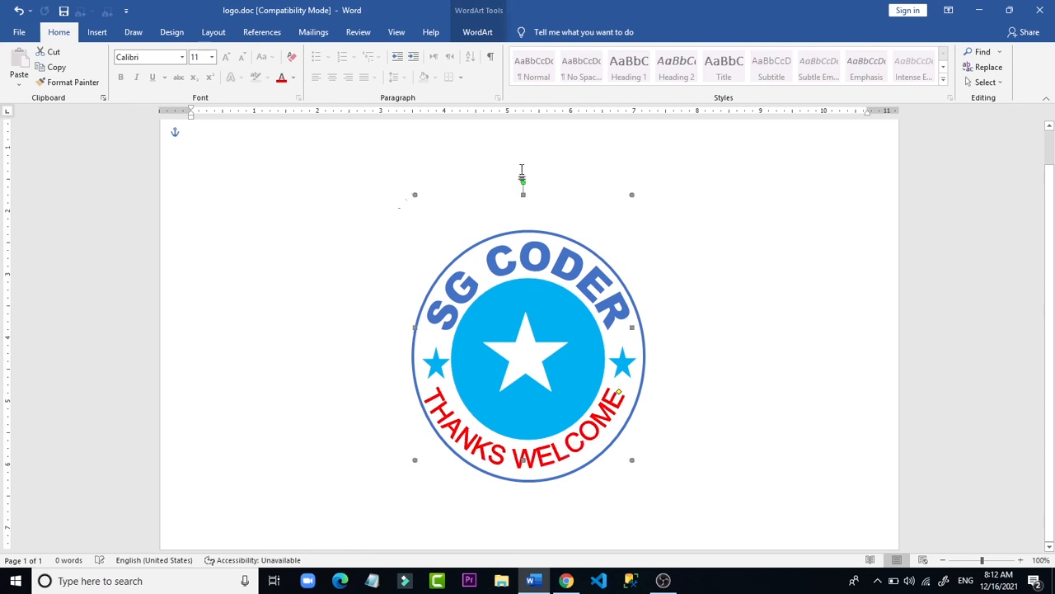
click(736, 342)
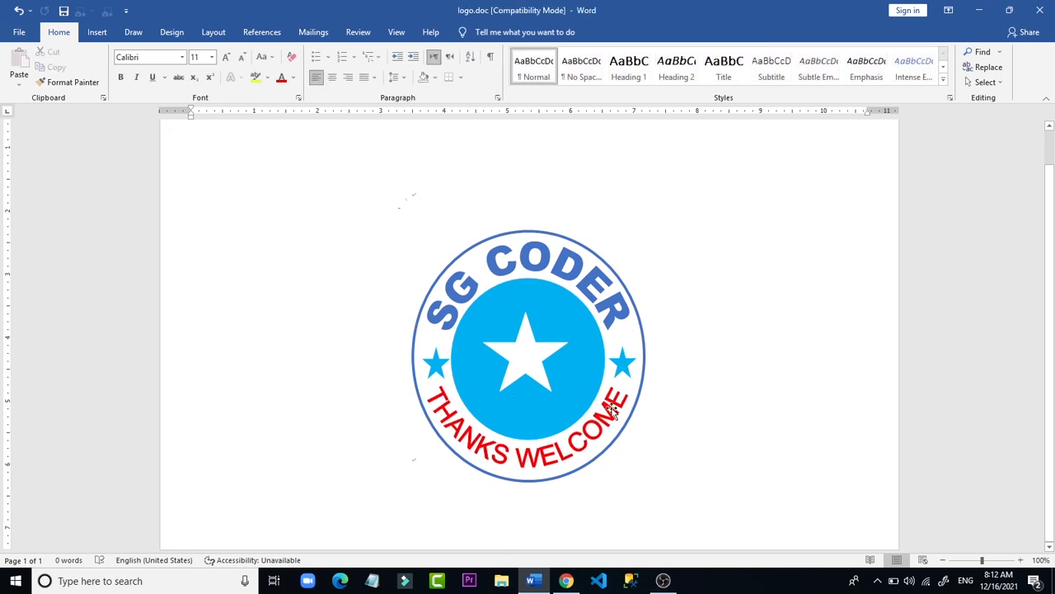
- Duplicate the outer blue ring and move the copy exactly over the original
click(530, 256)
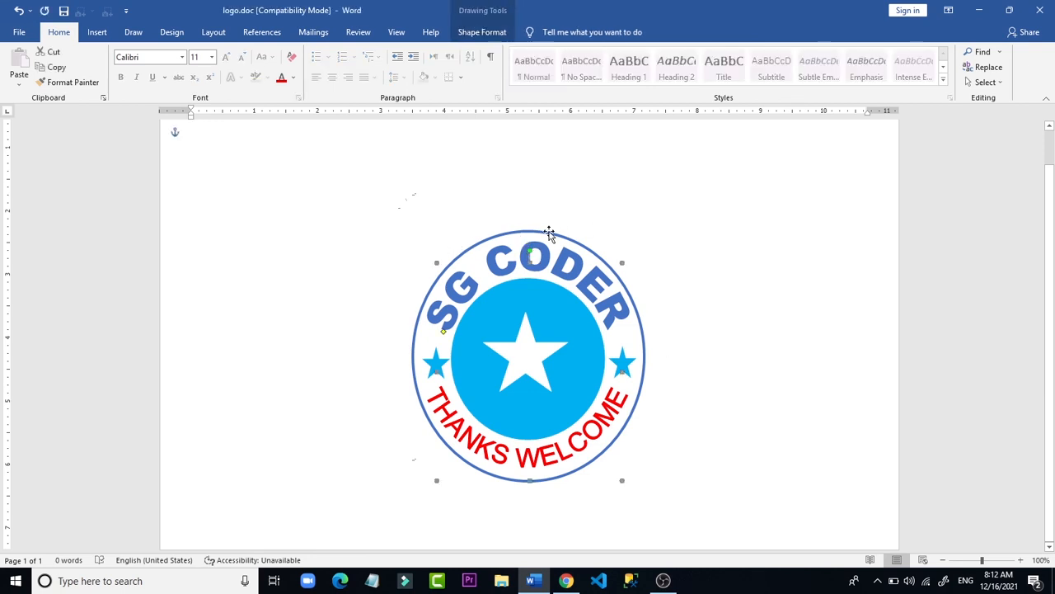
click(601, 230)
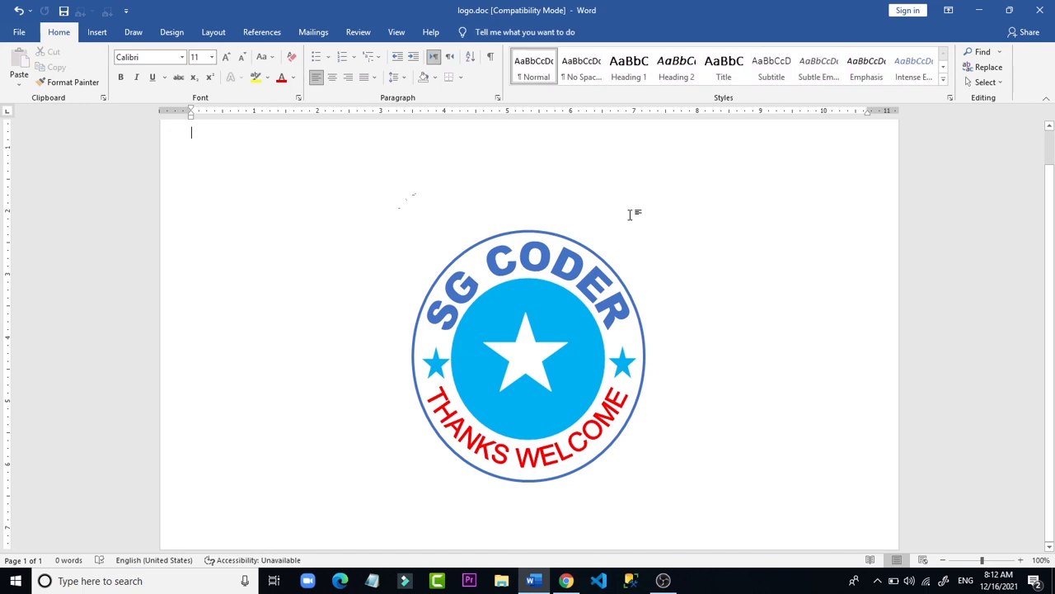
click(559, 237)
drag(559, 236, 560, 241)
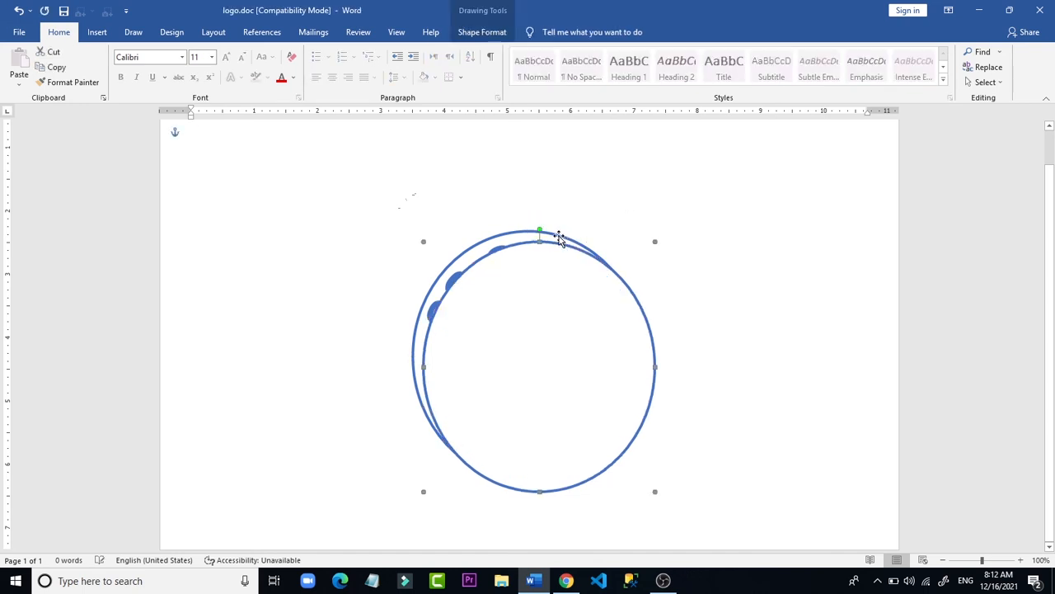
drag(468, 285, 460, 273)
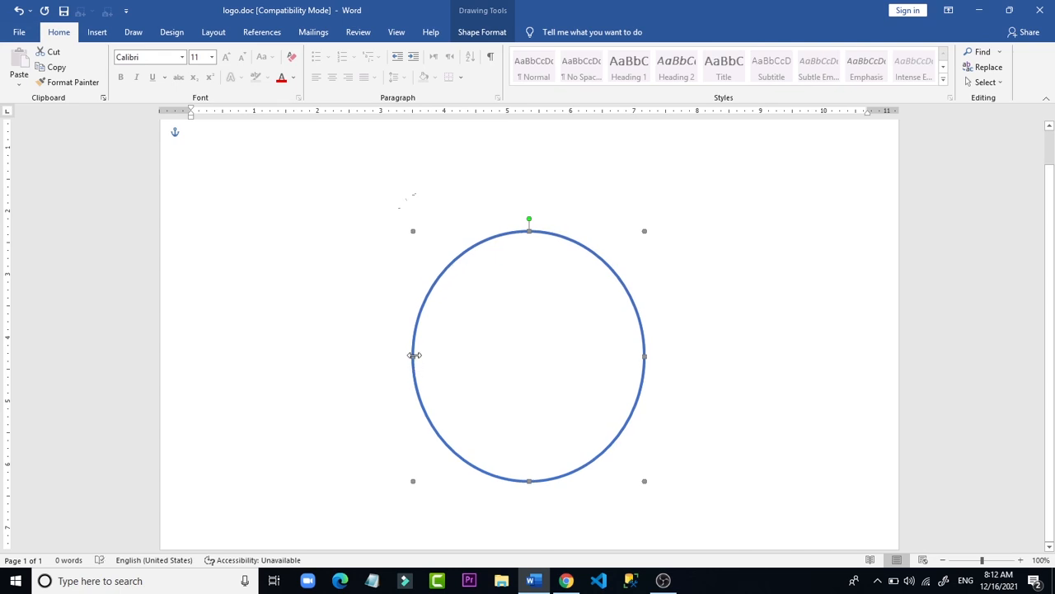
- Widen the duplicate ring on its left side to about 3.73" and set its fill to No Fill
drag(408, 355, 408, 356)
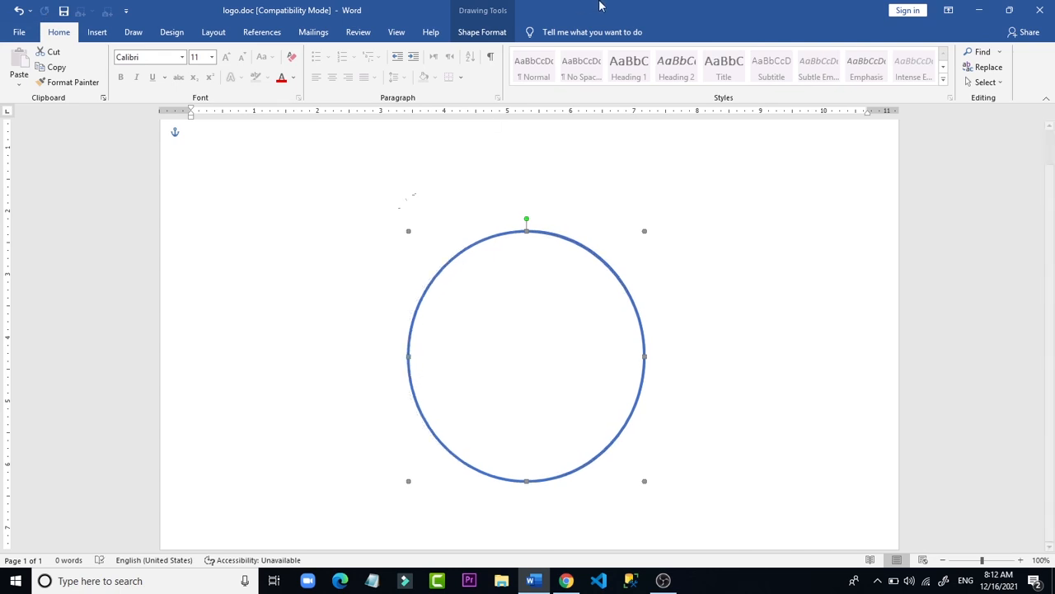
click(498, 38)
click(498, 52)
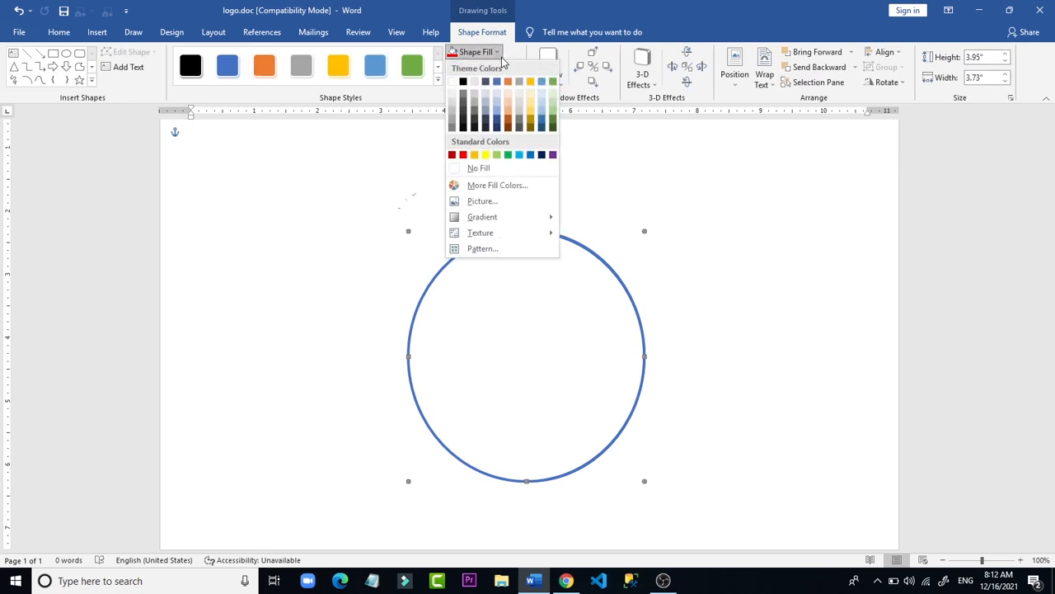
click(478, 167)
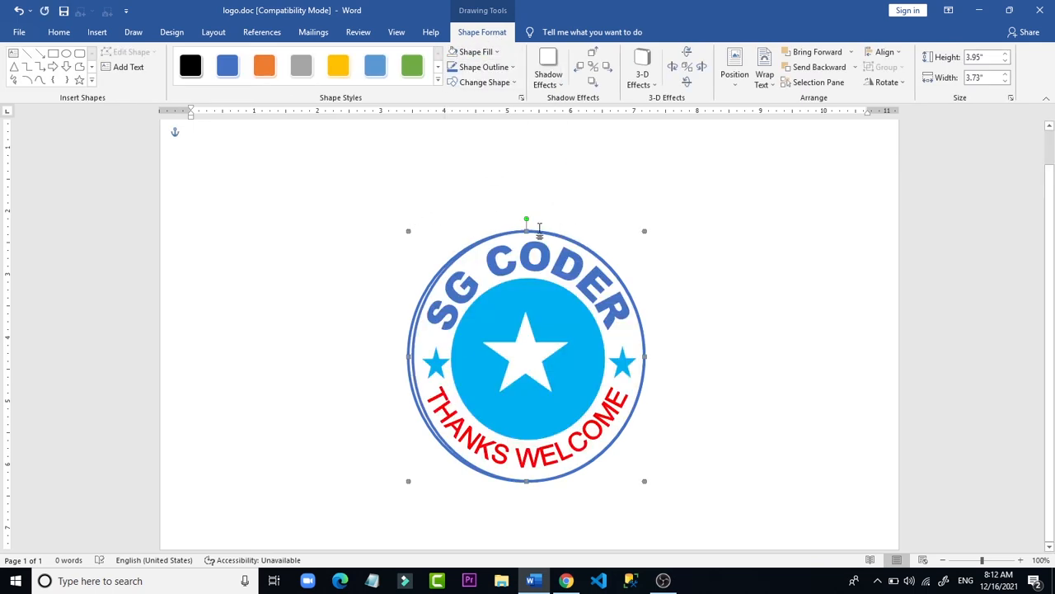
- Enlarge the duplicate ring around the original to about 4.28" high and 3.88" wide, and nudge it right
drag(526, 230, 526, 219)
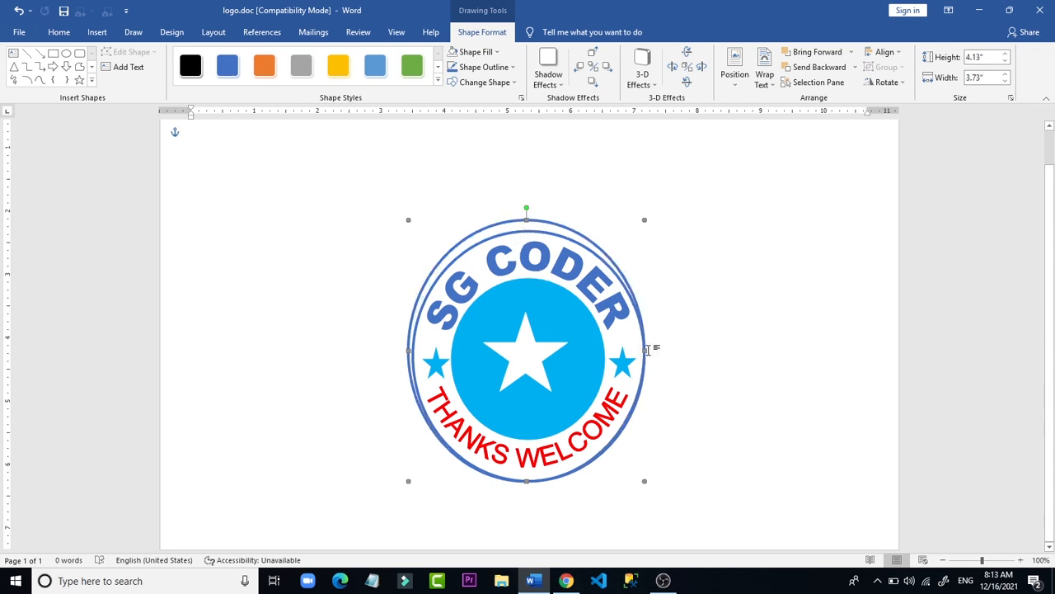
drag(651, 350, 652, 350)
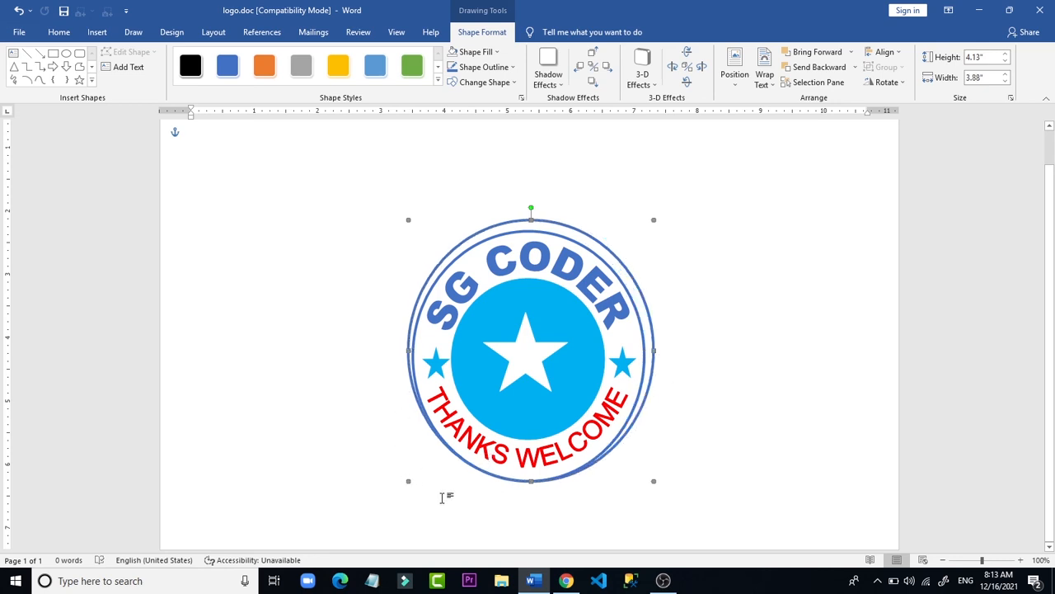
drag(408, 481, 409, 495)
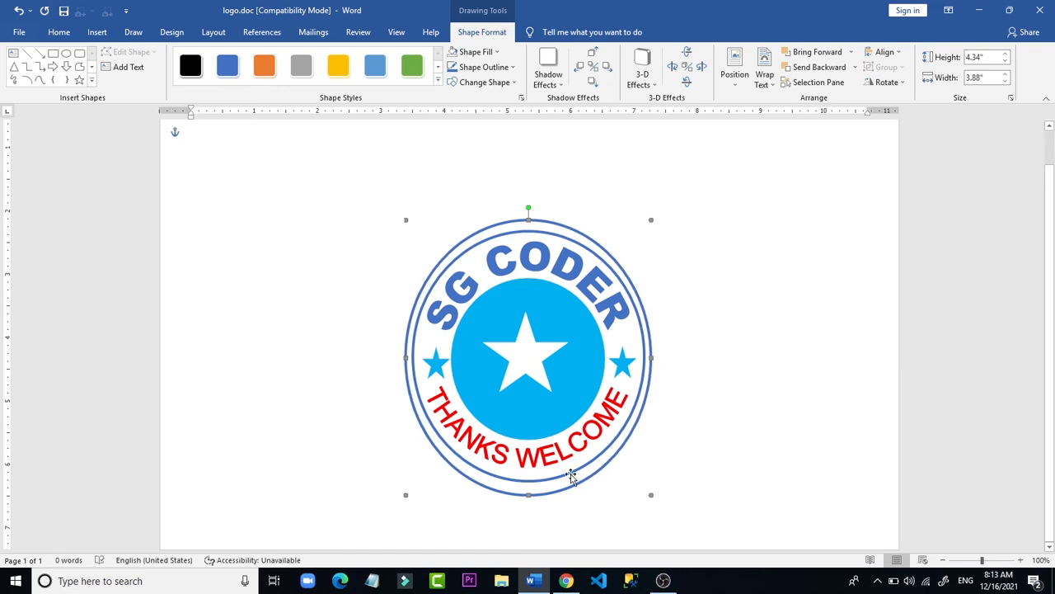
drag(532, 498, 529, 491)
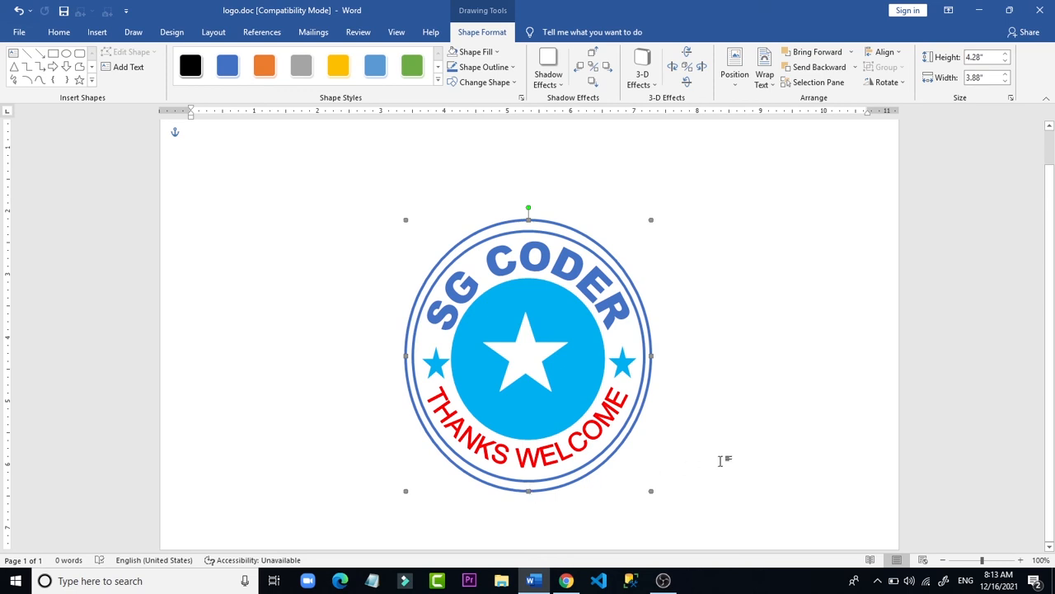
key(ctrl+Right)
key(ctrl+Right)
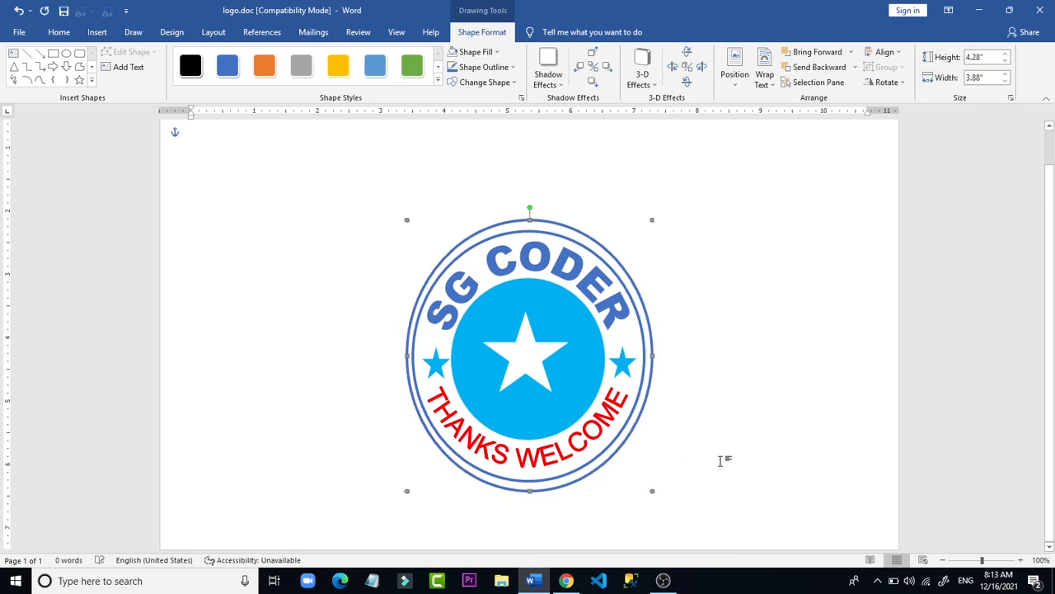
- Widen the outermost ring on its right side to about 3.95" and nudge it left to even out the side gaps
drag(654, 358, 657, 355)
key(ctrl+Left)
key(ctrl+Left)
key(ctrl+Left)
key(ctrl+Left)
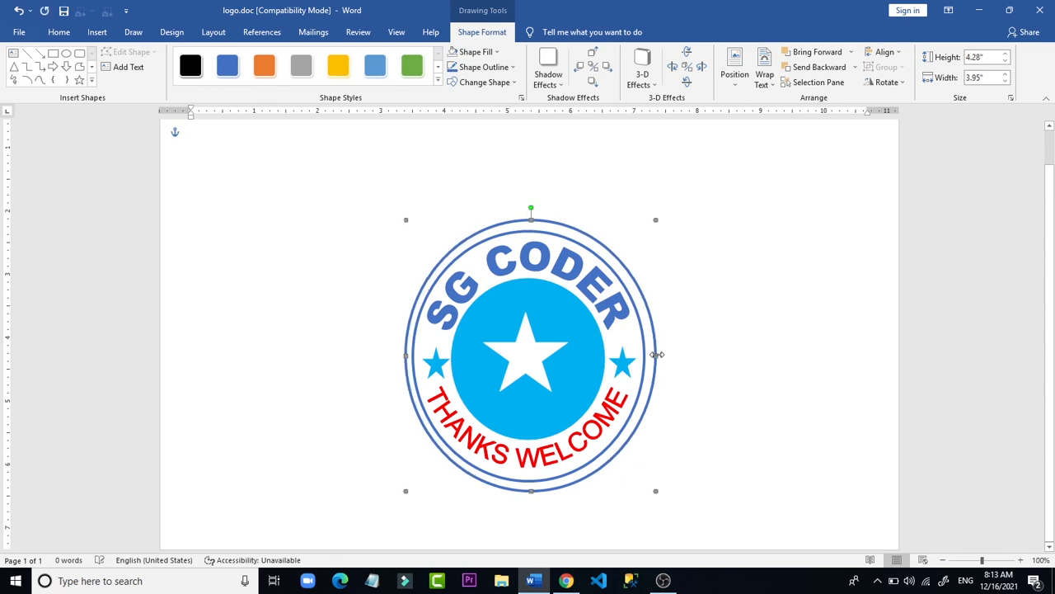
key(ctrl+Right)
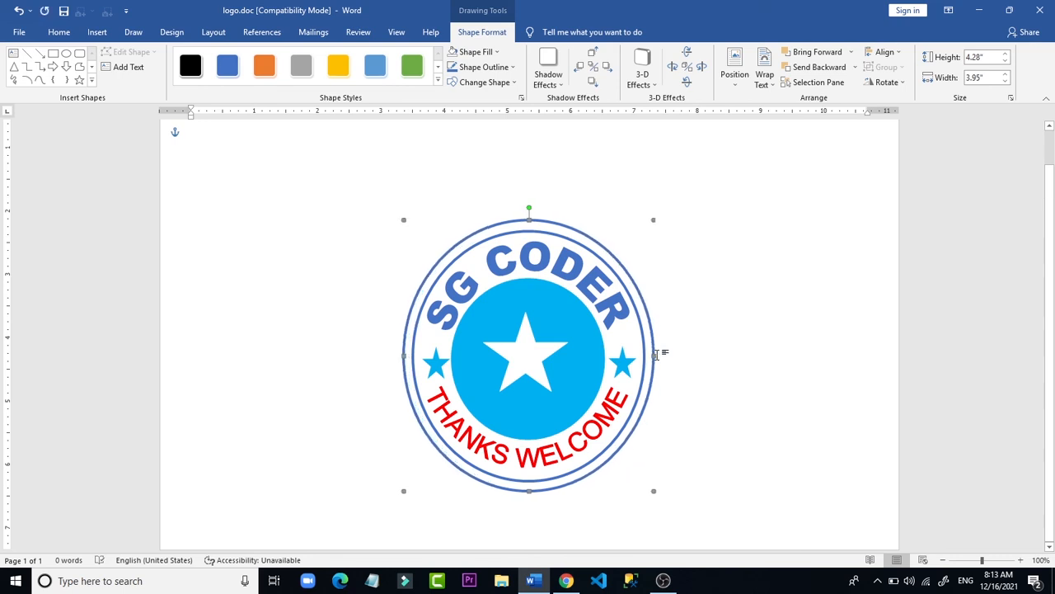
- Nudge the outermost ring in fine increments to even out the gap around the inner ring
key(ctrl+Up)
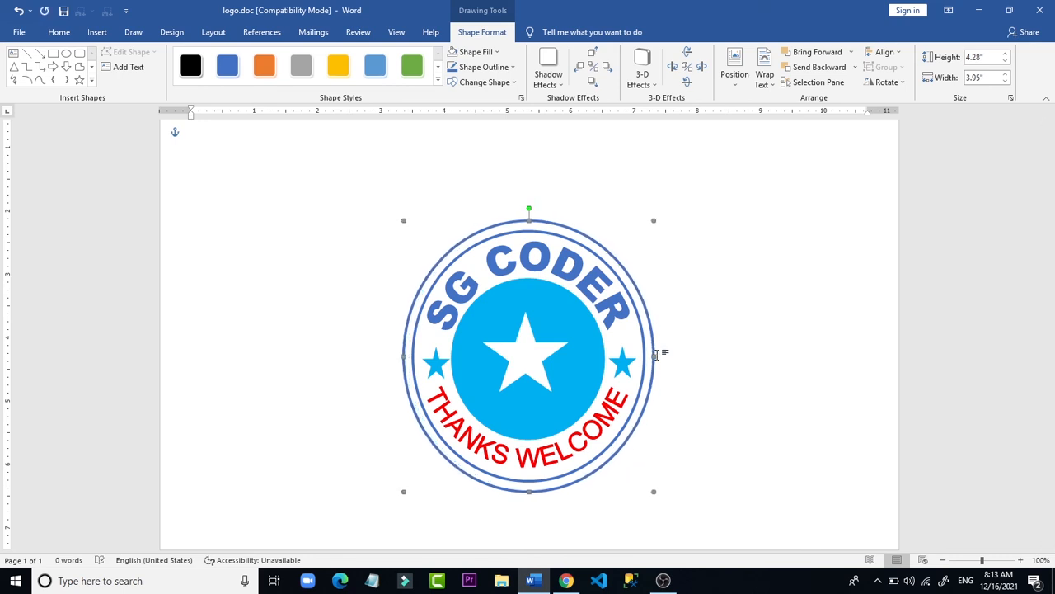
key(ctrl+Right)
key(ctrl+Down)
key(ctrl+Up)
key(ctrl+Left)
key(ctrl+Right)
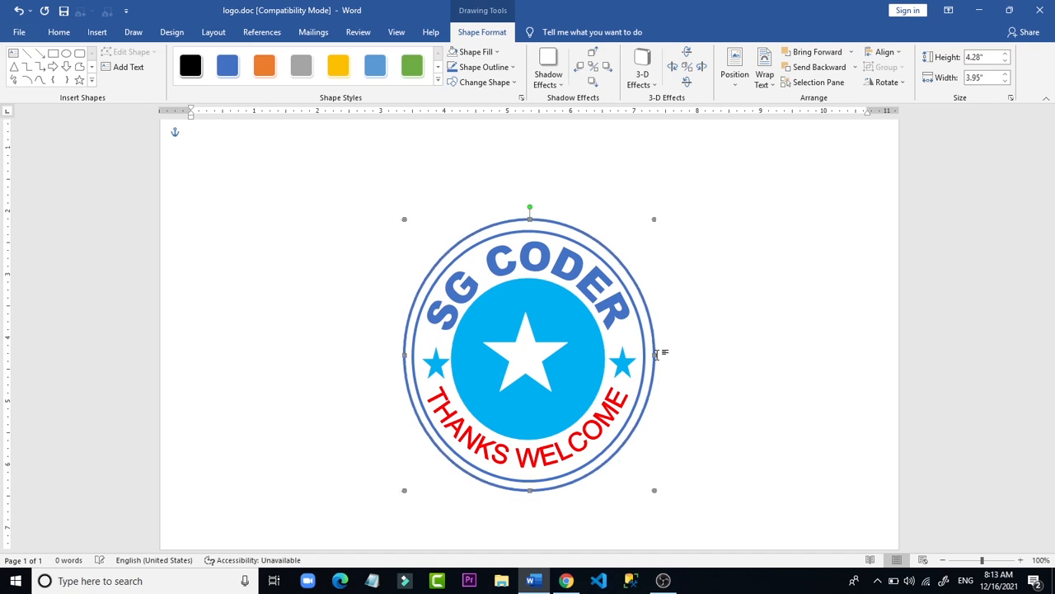
key(ctrl+Down)
key(ctrl+Down)
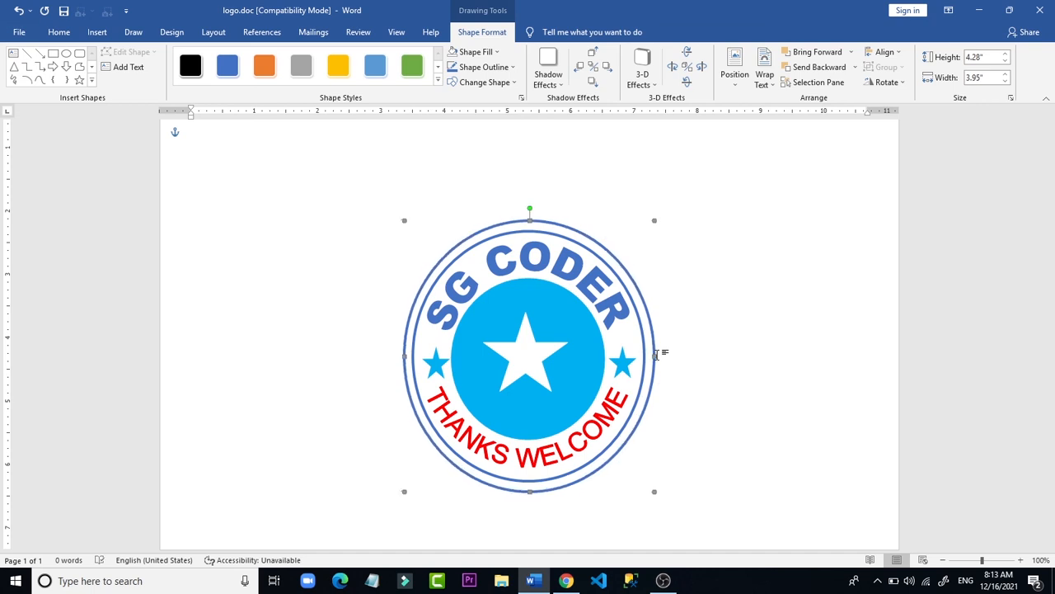
click(528, 202)
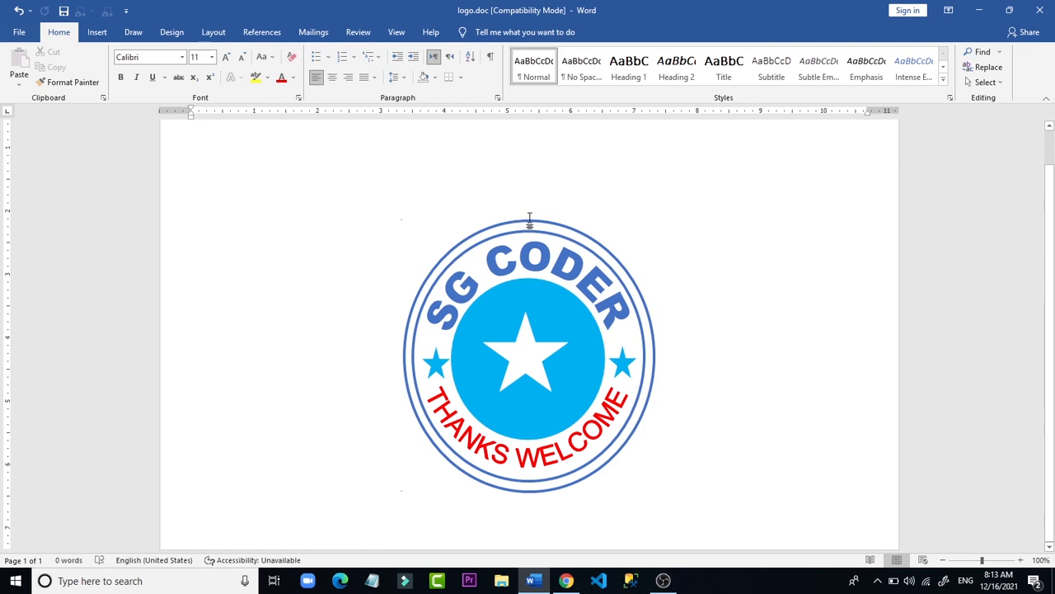
- Reduce the outermost ring's height and width slightly to narrow the gap around the inner ring, keeping it centered
click(569, 488)
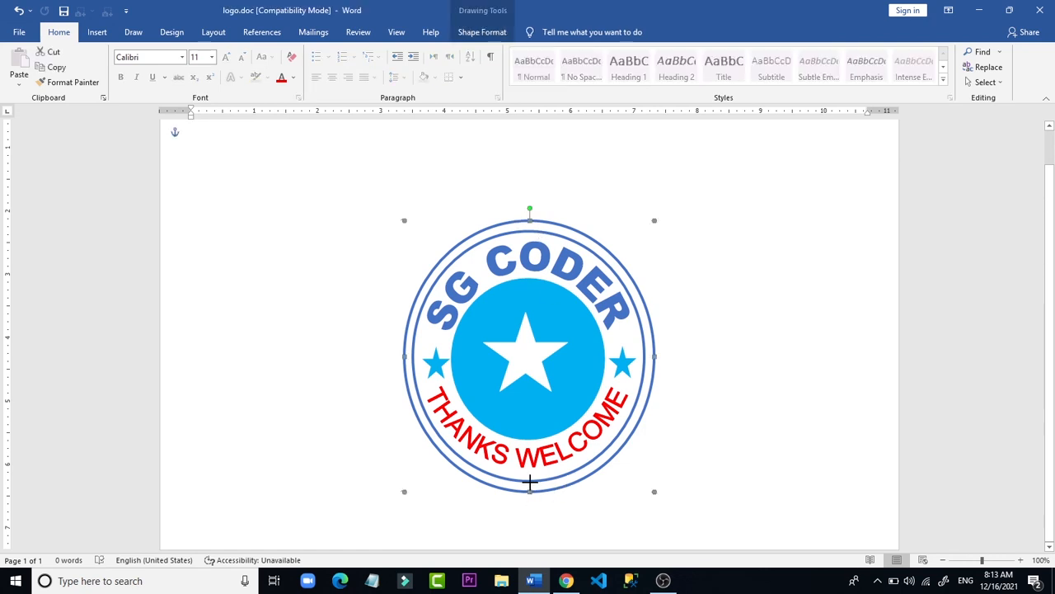
drag(530, 490, 530, 488)
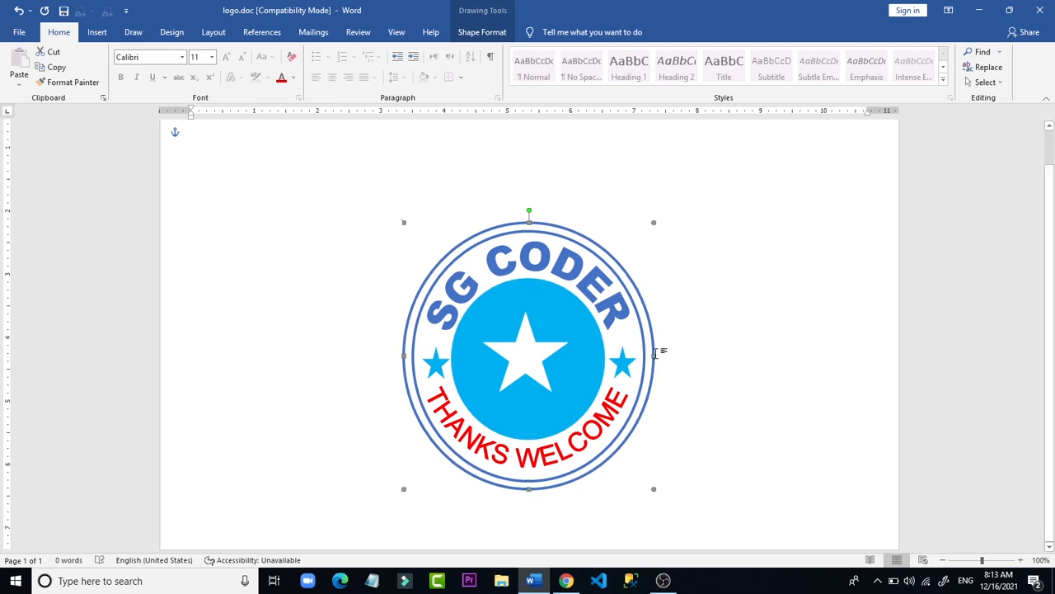
drag(655, 355, 650, 359)
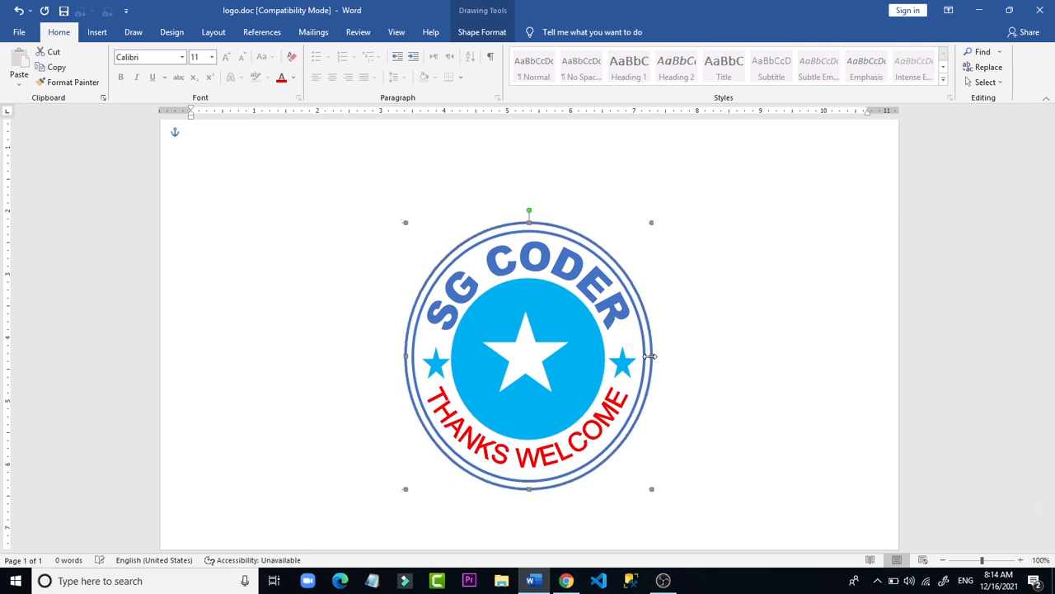
click(749, 365)
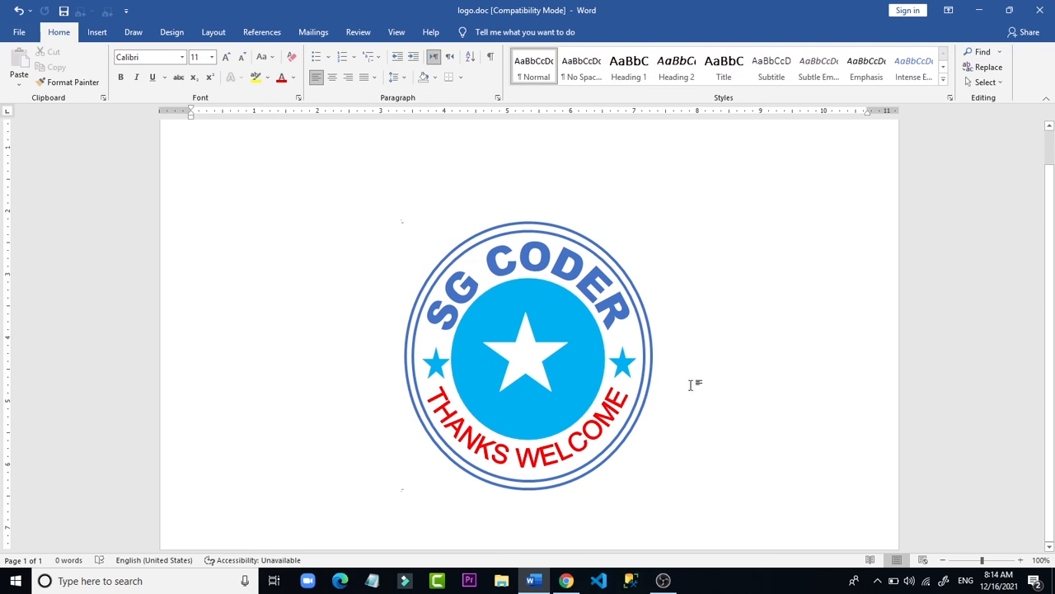